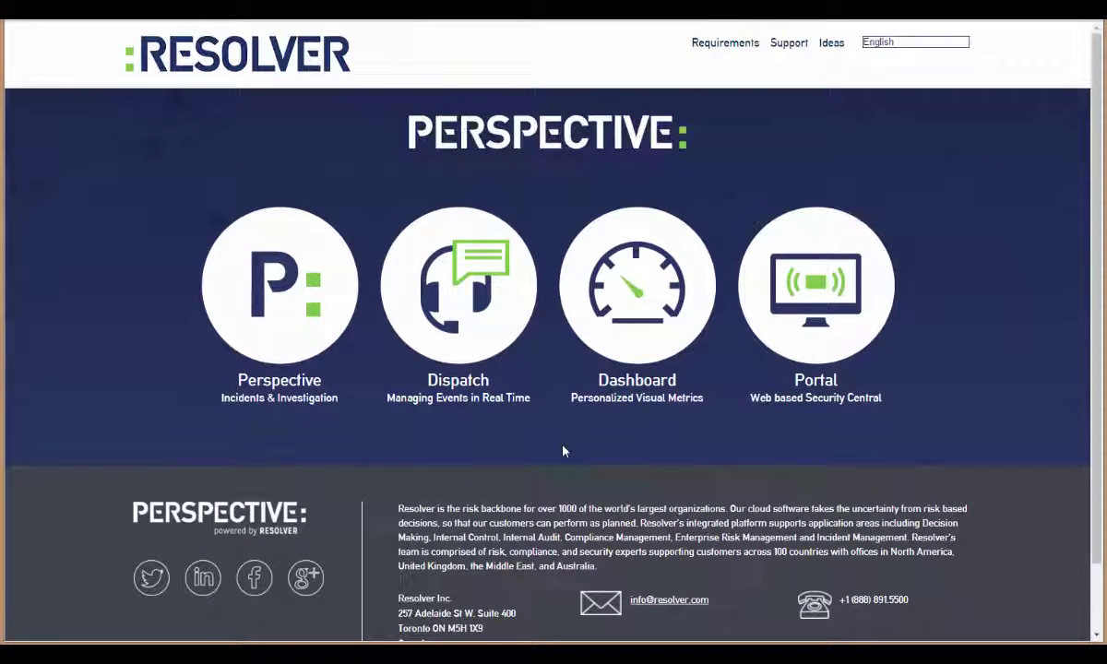
Open the Dispatch sign-in and review the Specify Server and MyIncidents.com connection settings.
left_click(460, 348)
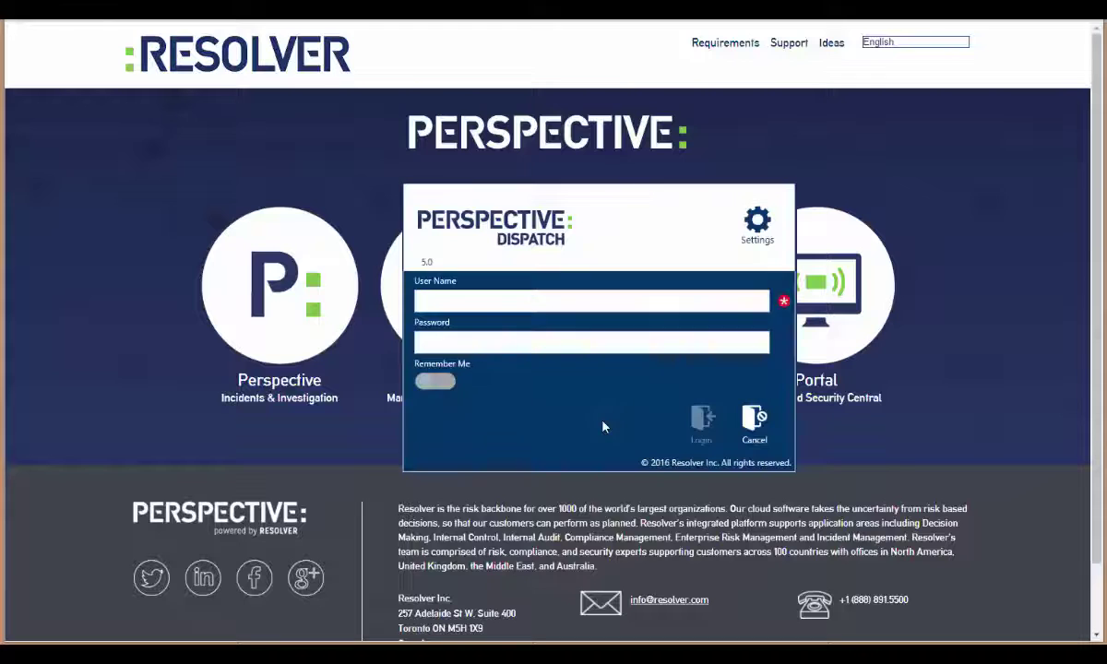
left_click(738, 242)
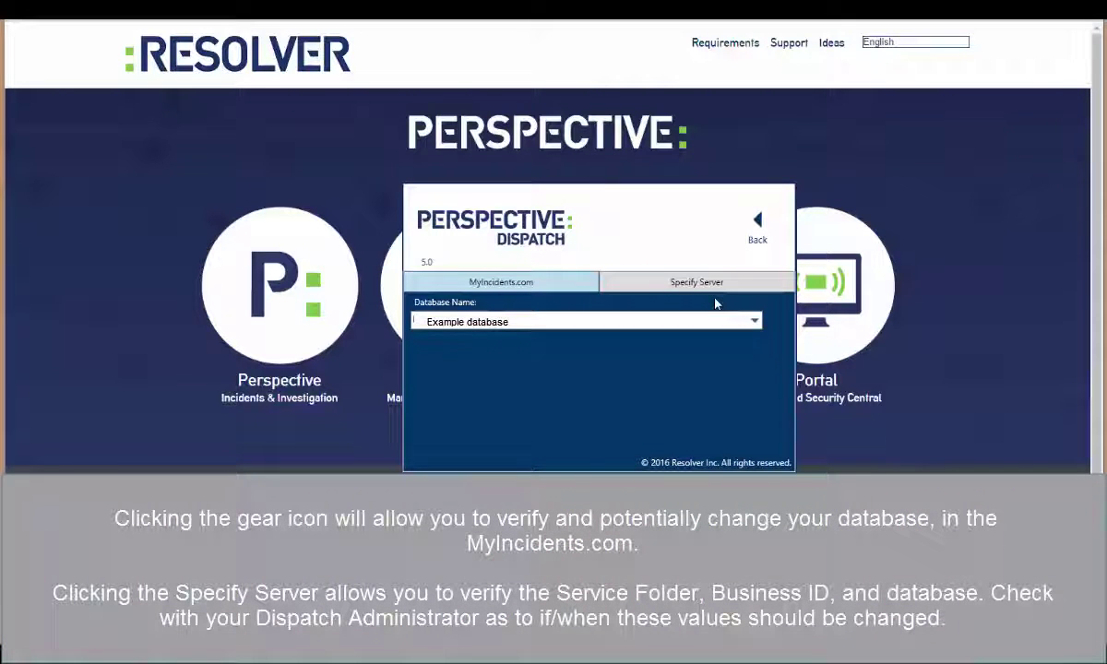
left_click(711, 289)
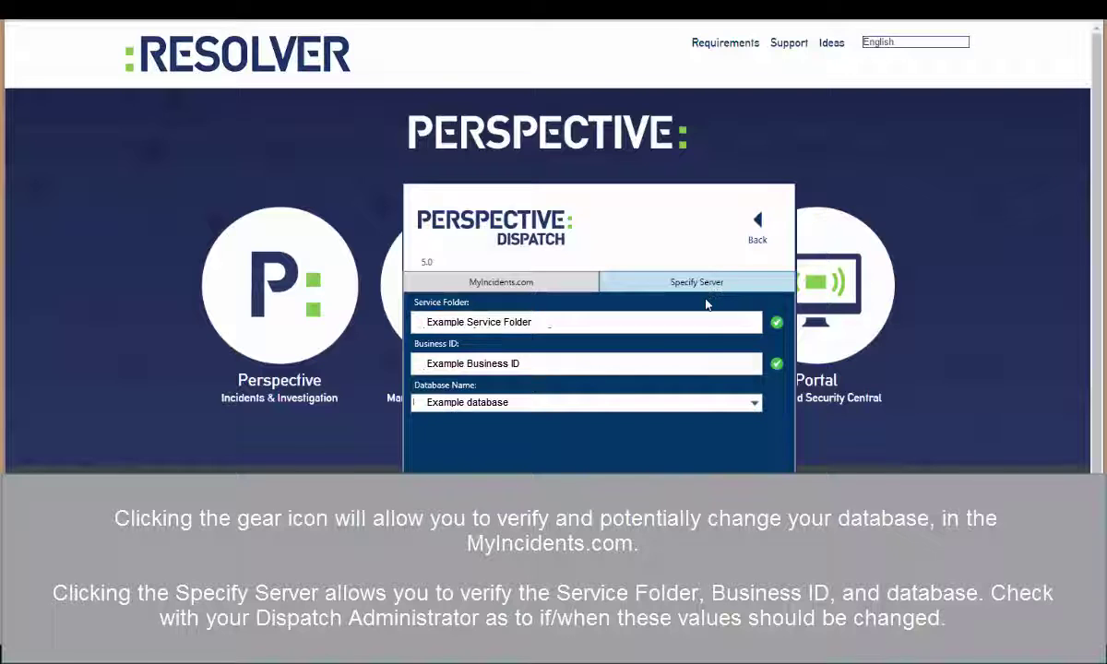
left_click(590, 281)
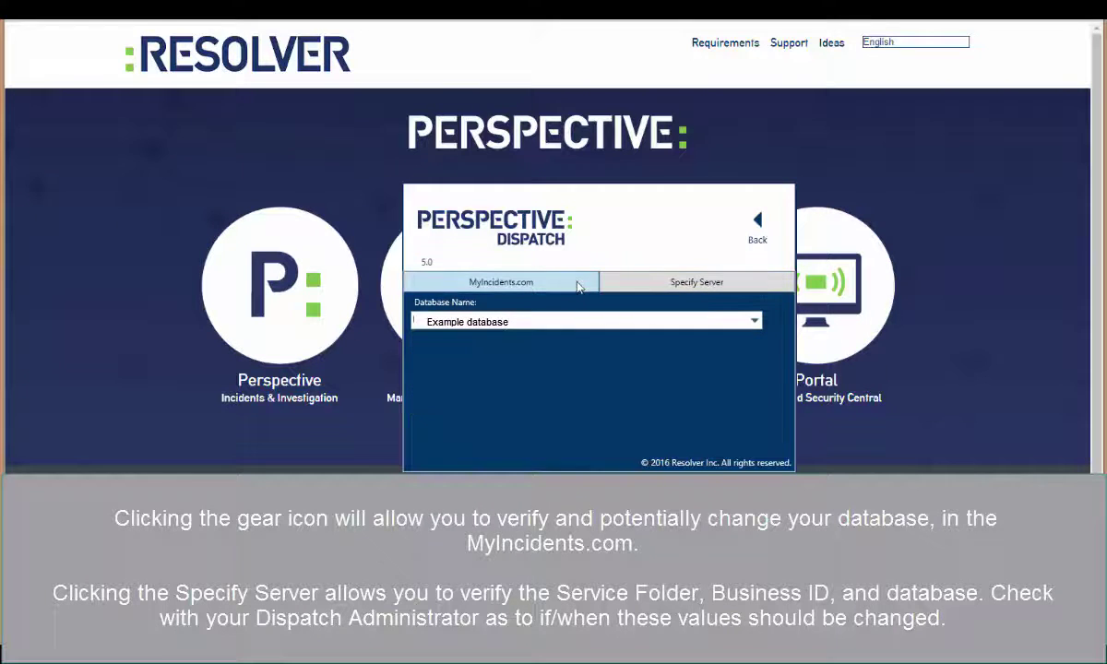
left_click(751, 230)
Enter the user name and password and log in to Dispatch.
left_click(693, 300)
type("gh")
key("Tab")
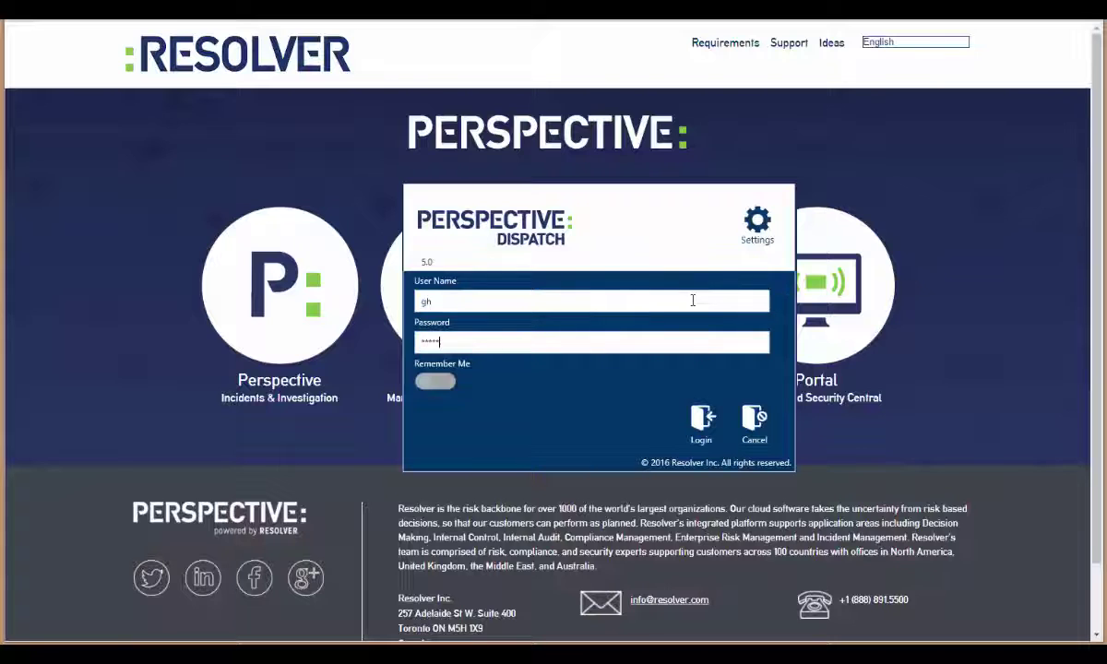
left_click(704, 418)
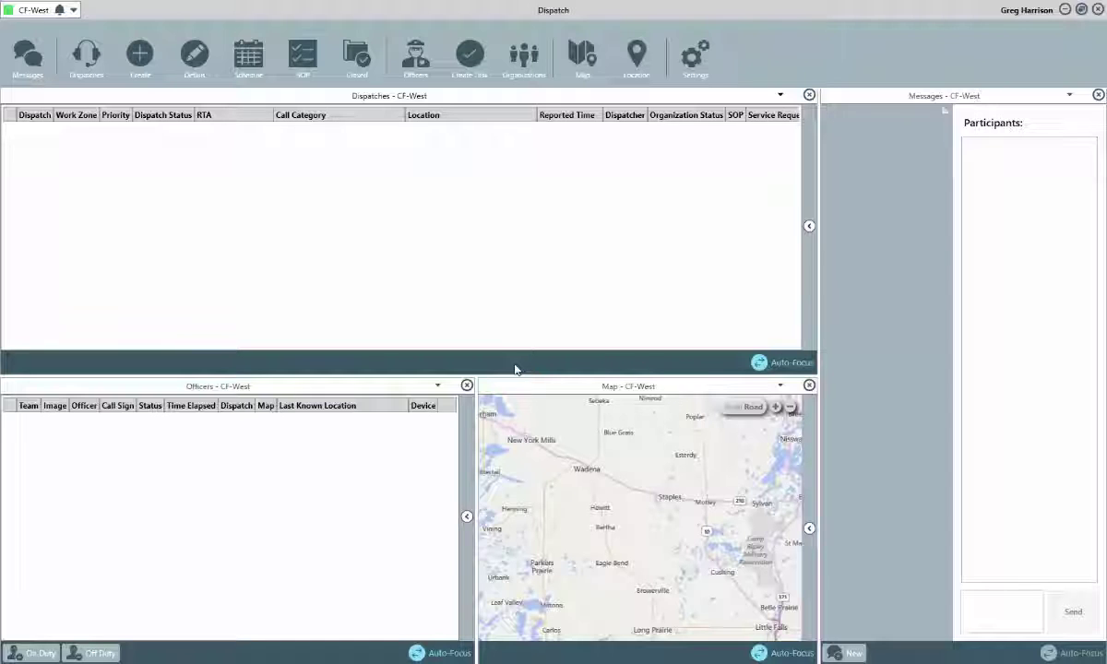
Resize the panels so the Dispatches list is taller and Messages wider.
left_click_drag(514, 378, 519, 314)
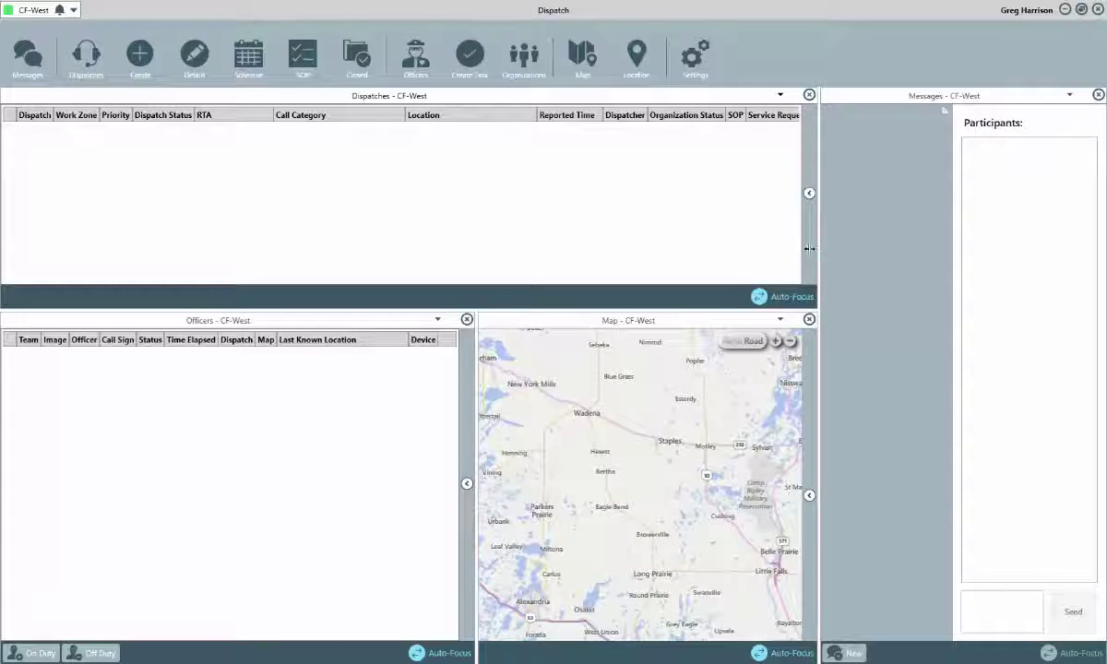
mouse_move(798, 248)
left_mouse_down()
mouse_move(622, 251)
mouse_move(784, 245)
left_mouse_up()
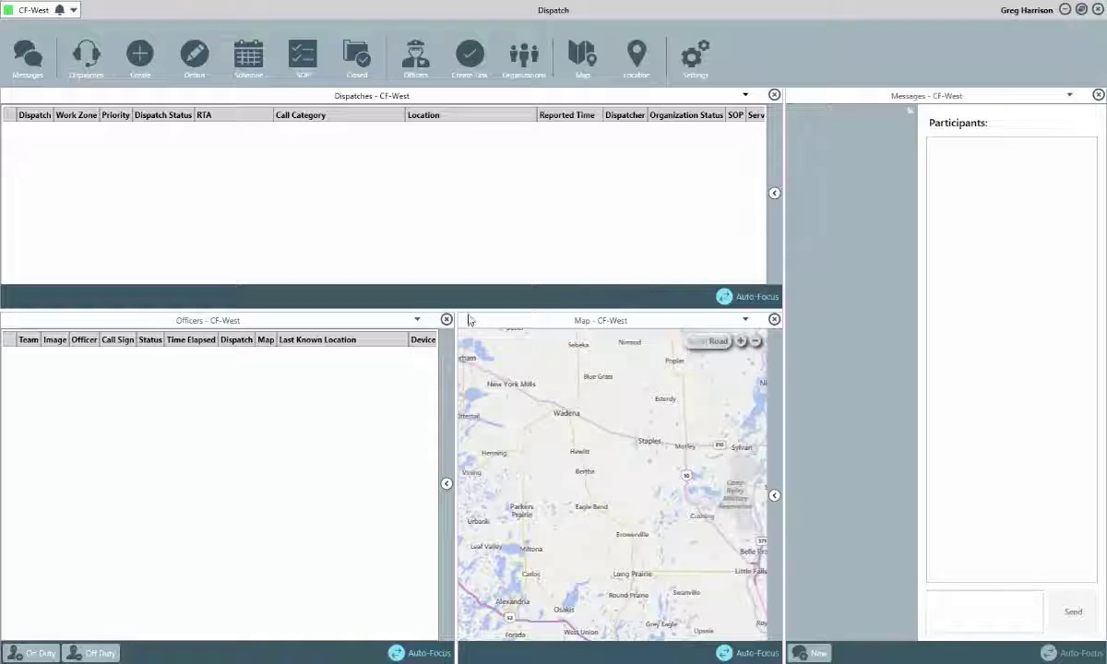
left_click_drag(468, 310, 469, 460)
Narrow the Location column and move the RTA and Location columns to new positions.
left_click_drag(537, 115, 306, 121)
mouse_move(238, 116)
left_mouse_down()
mouse_move(406, 117)
mouse_move(210, 124)
left_mouse_up()
left_click_drag(293, 117, 556, 111)
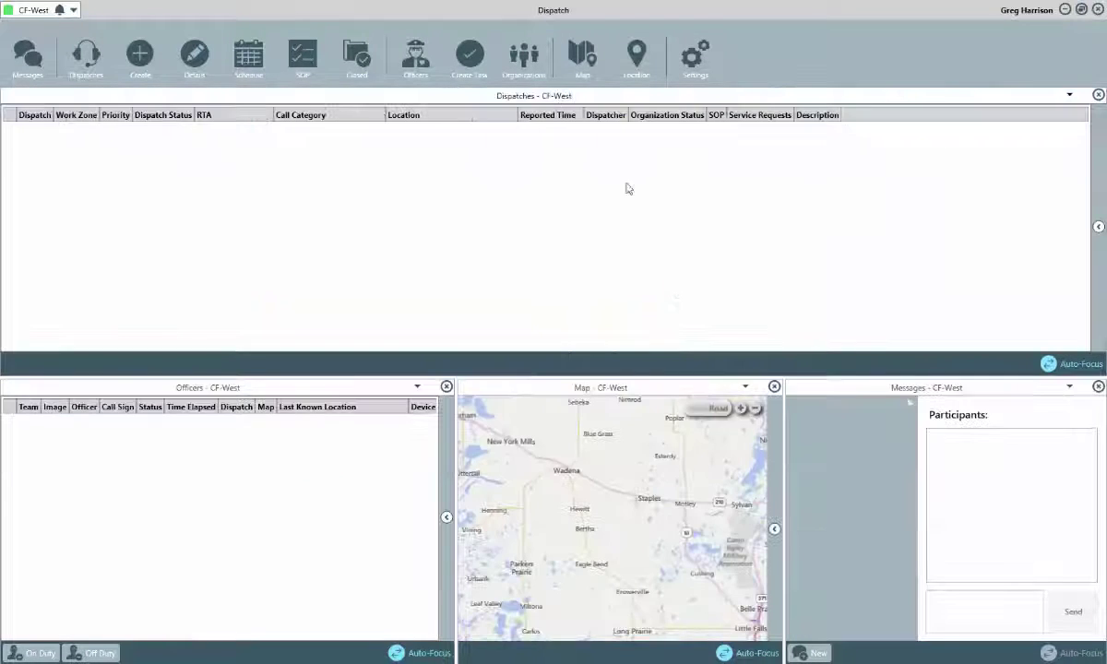
Make the Messages panel a floating window and move it left.
left_click_drag(852, 387, 1029, 378)
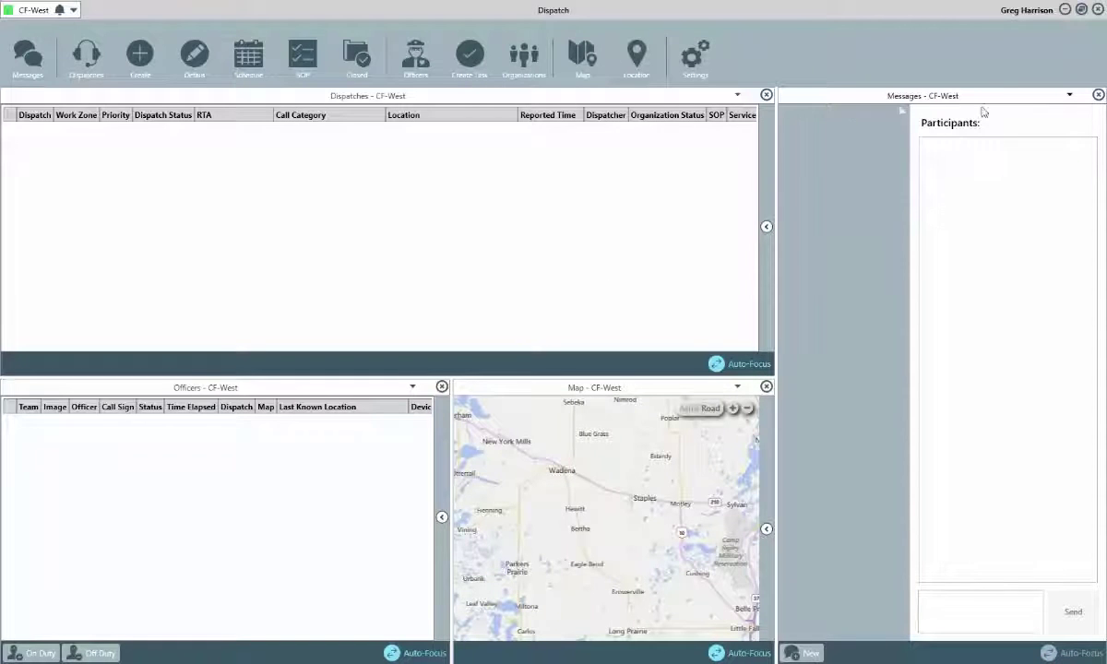
left_click(1068, 95)
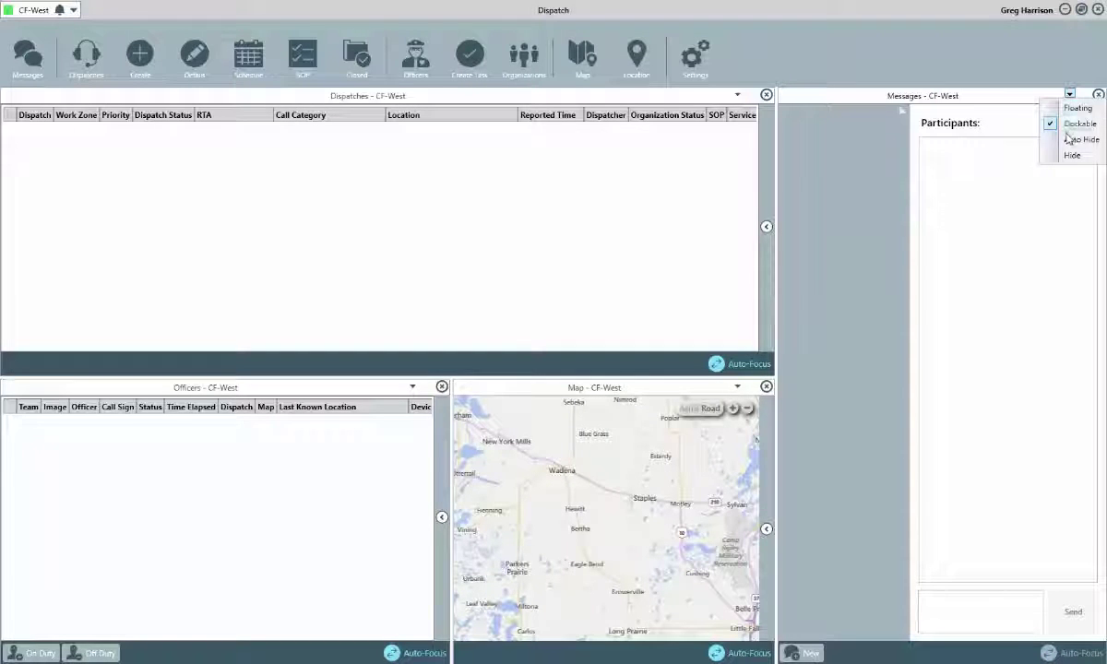
left_click(1067, 112)
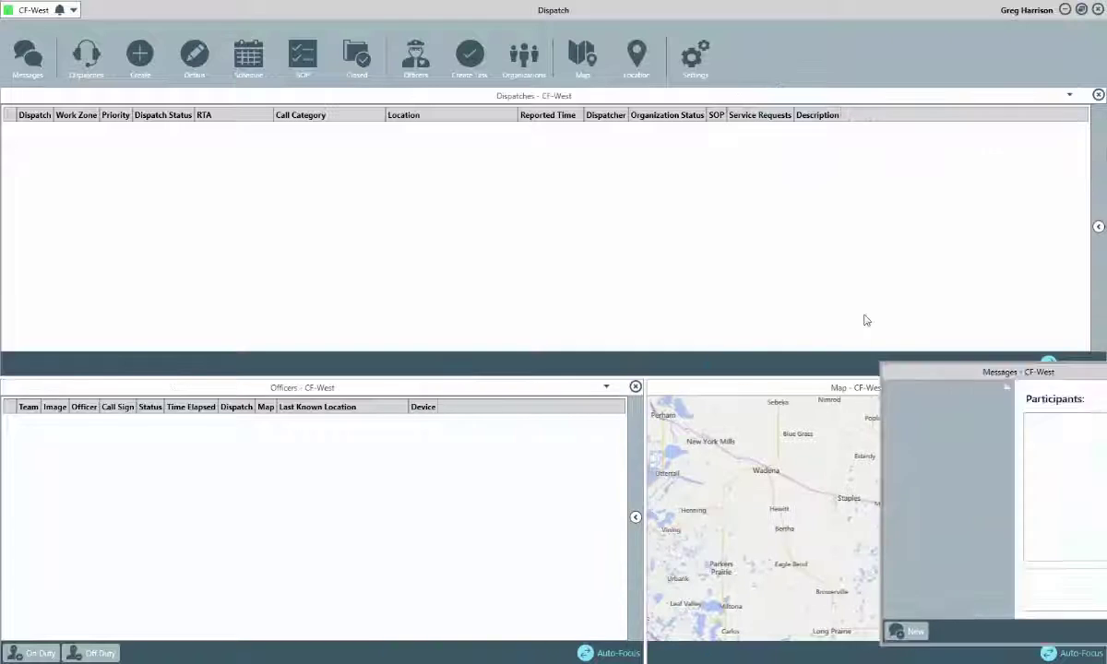
left_click_drag(593, 228, 449, 233)
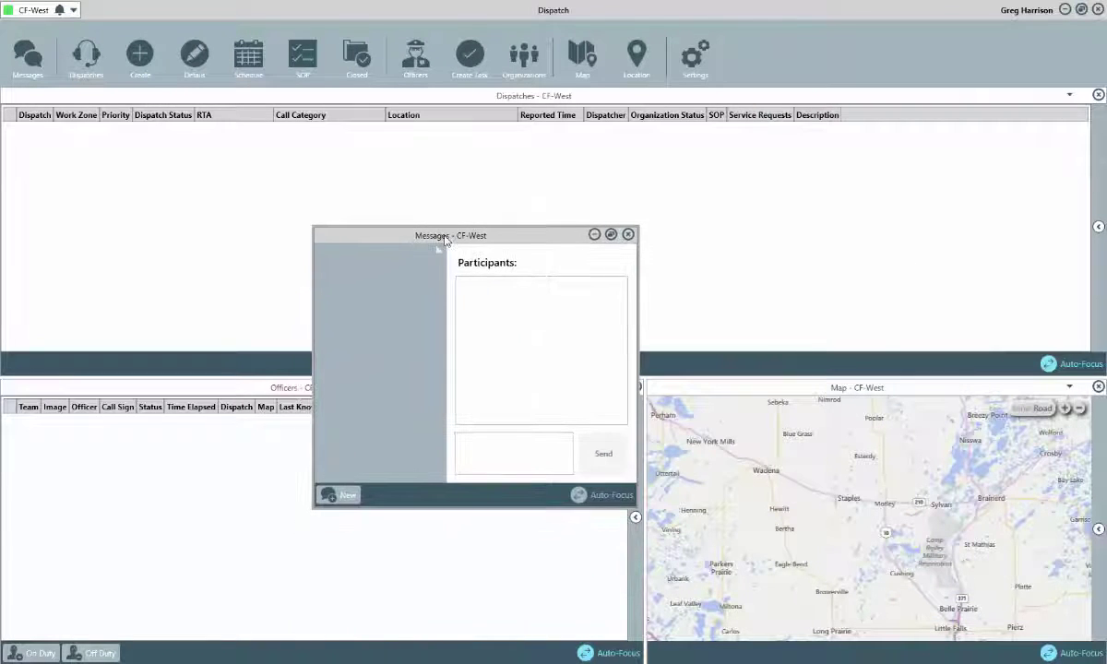
Set Messages back to Dockable, dock it on the right, and widen the other panels.
right_click(446, 237)
left_click(475, 263)
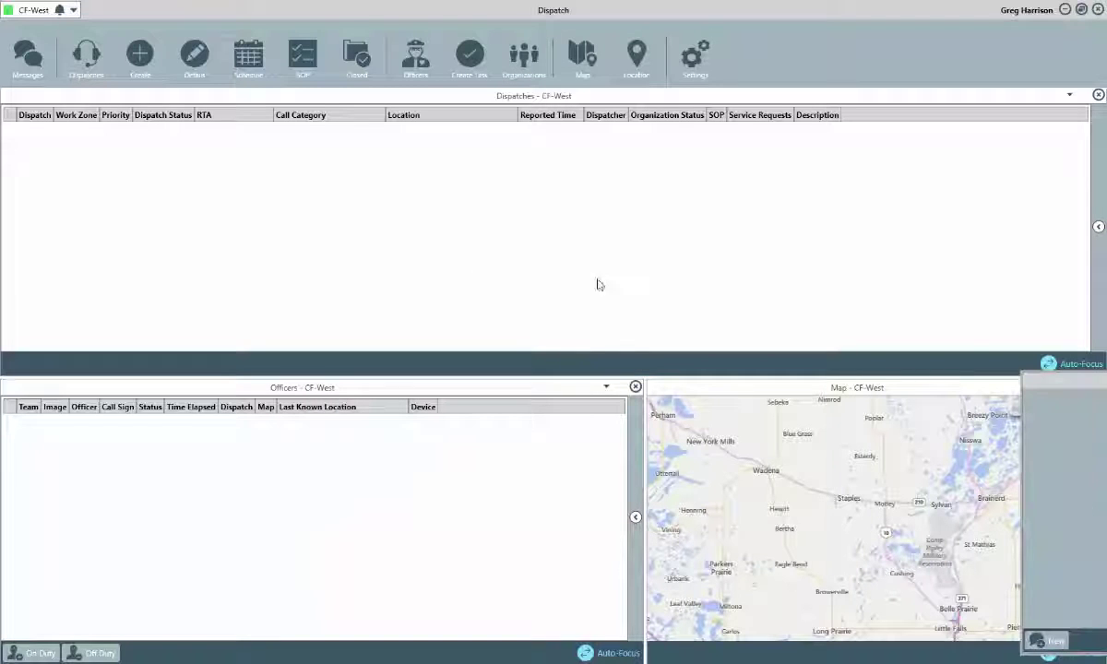
left_click_drag(1062, 379, 1091, 381)
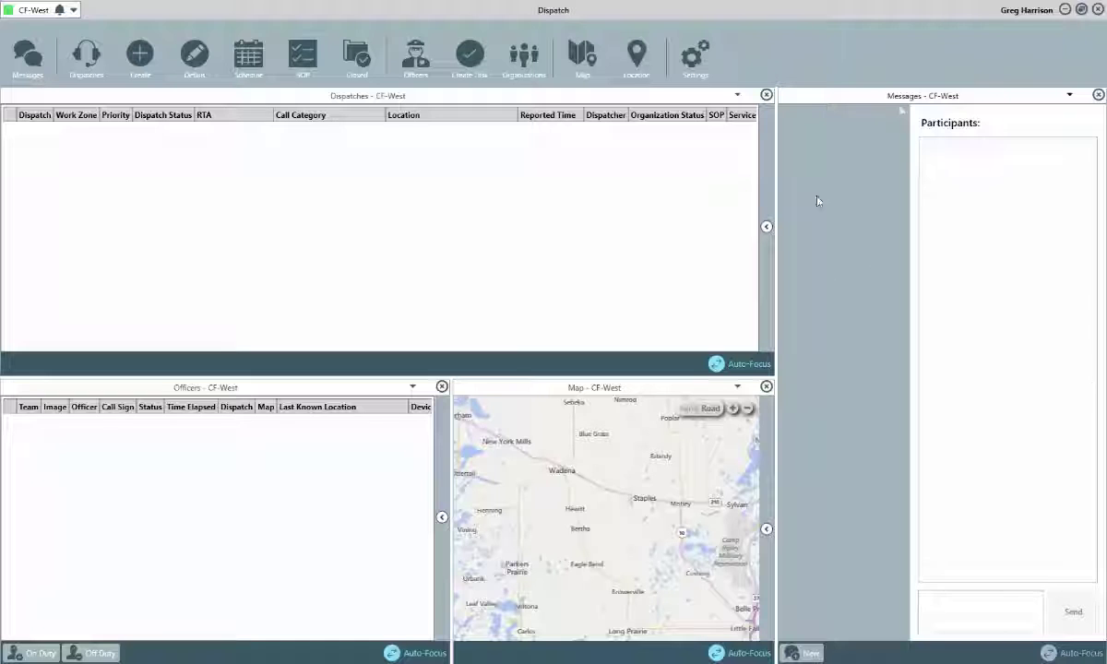
left_click_drag(780, 192, 843, 194)
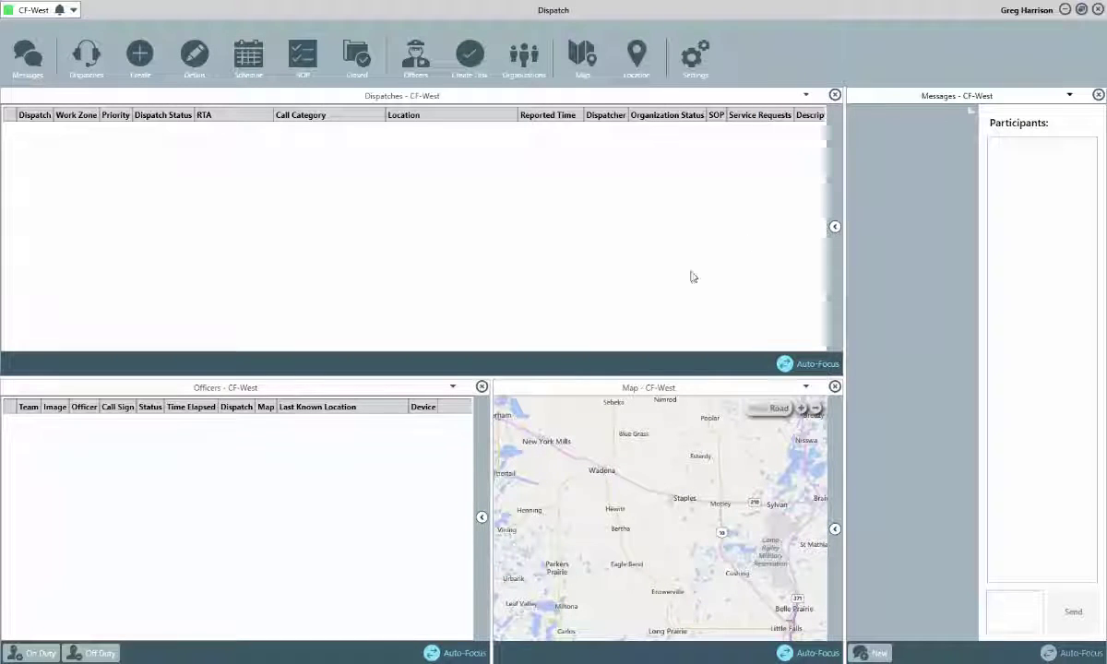
left_click(451, 387)
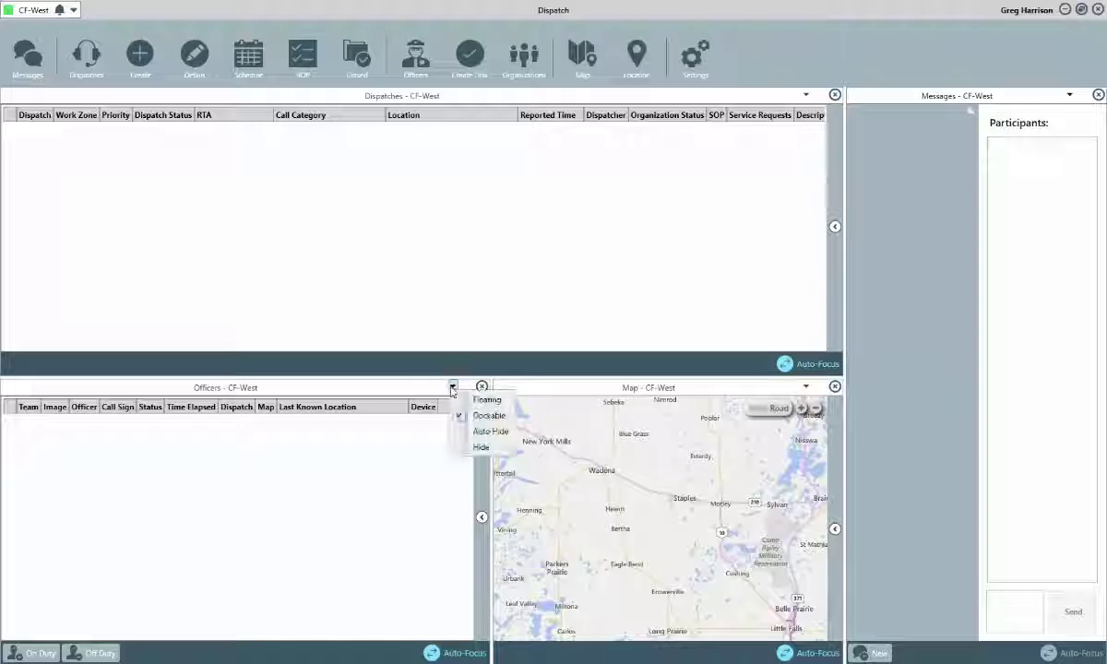
left_click(478, 432)
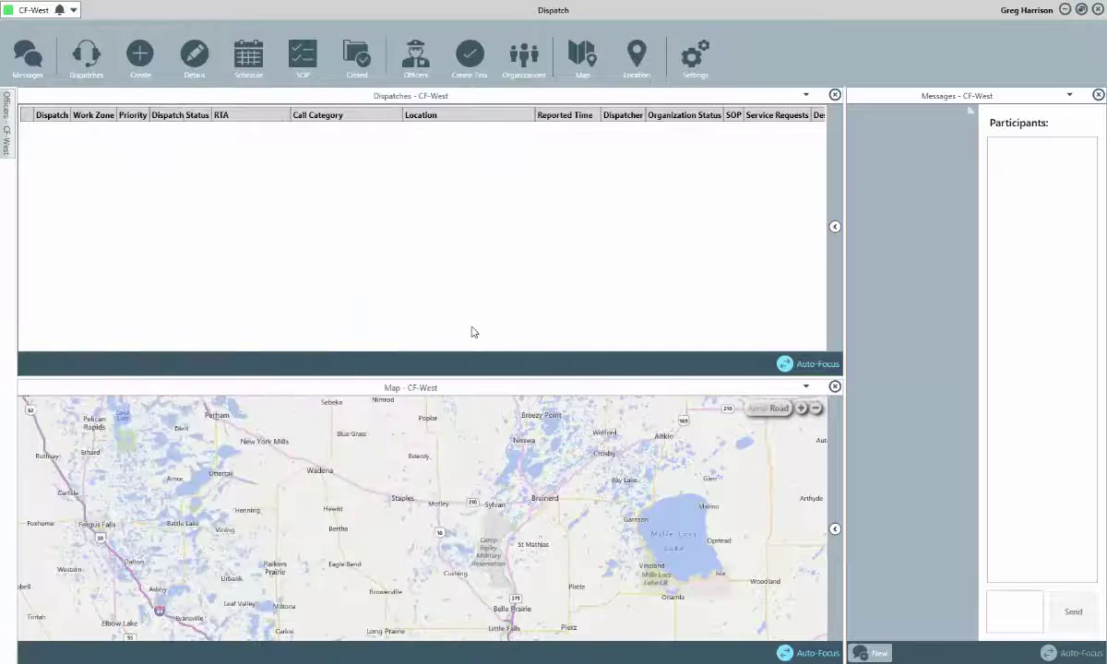
mouse_move(8, 131)
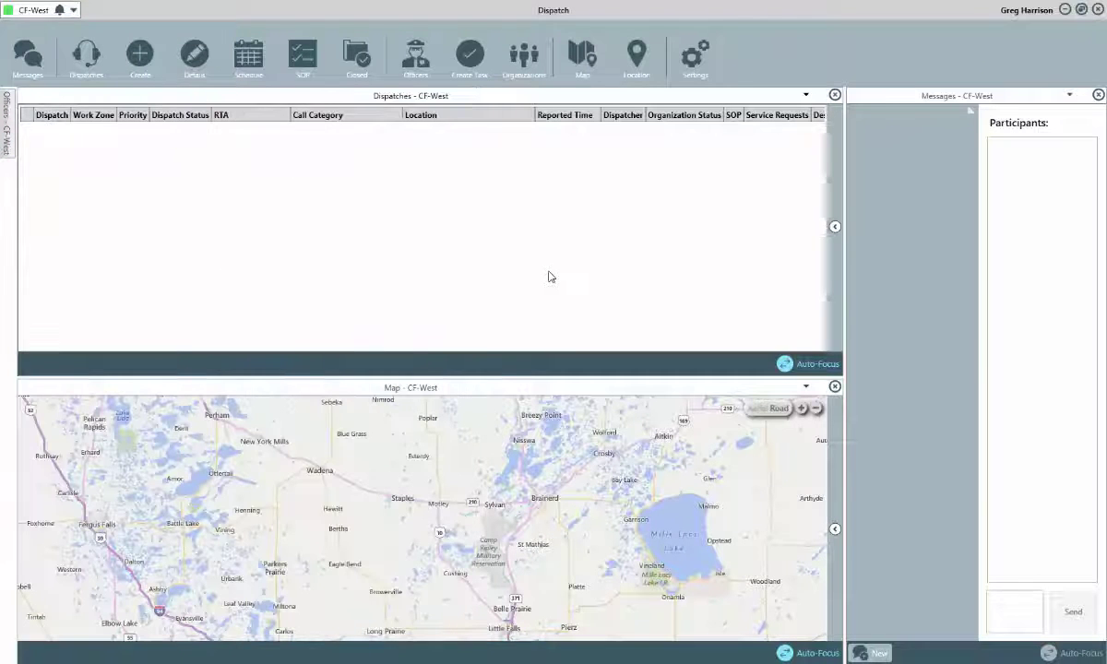
left_click(14, 137)
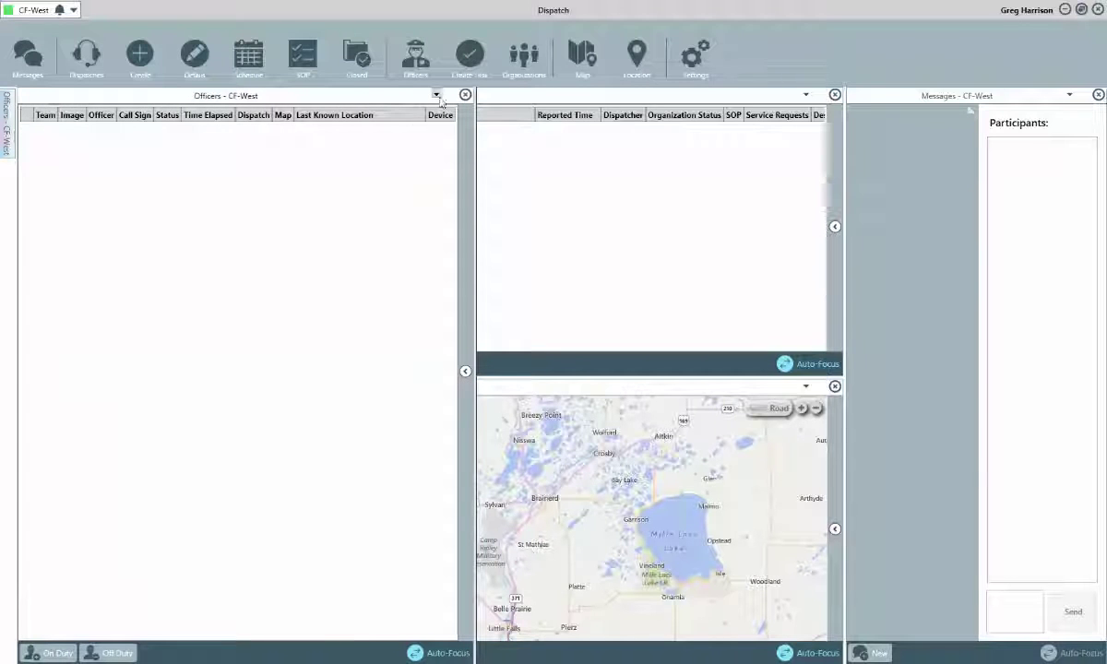
left_click(436, 95)
left_click(437, 136)
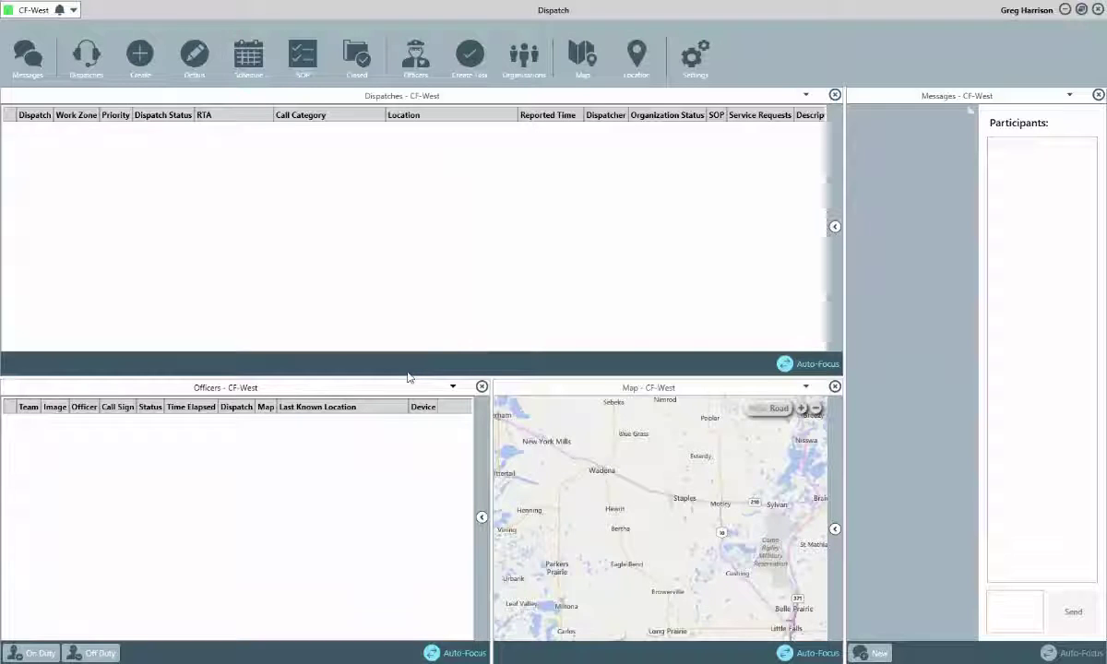
left_click(806, 388)
left_click(826, 446)
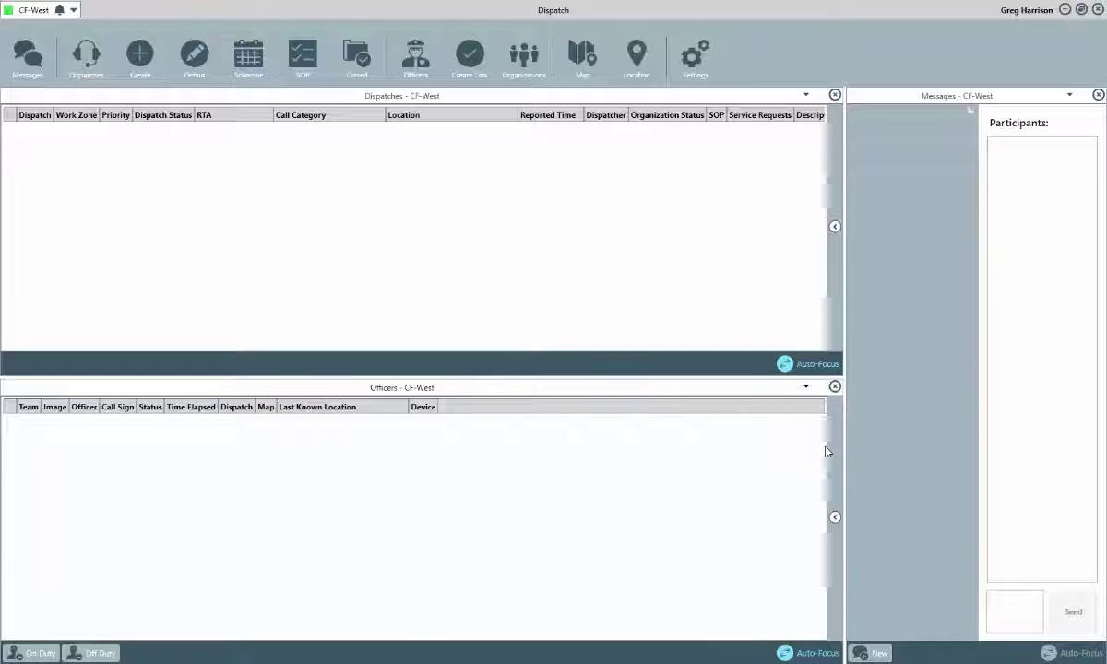
left_click(581, 61)
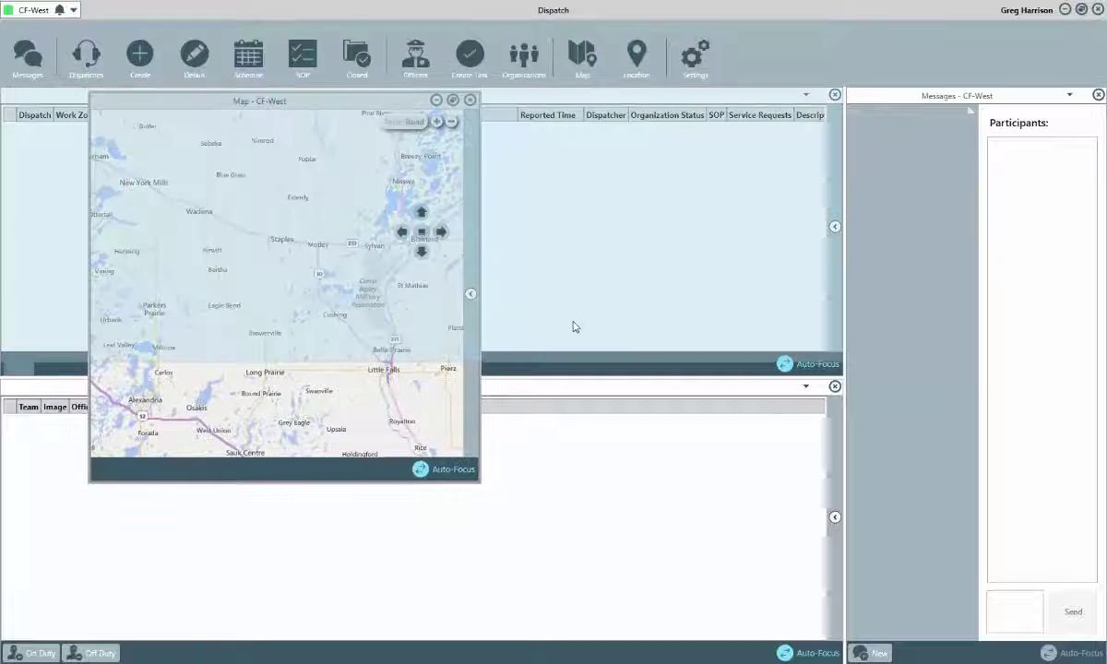
left_click_drag(573, 327, 479, 506)
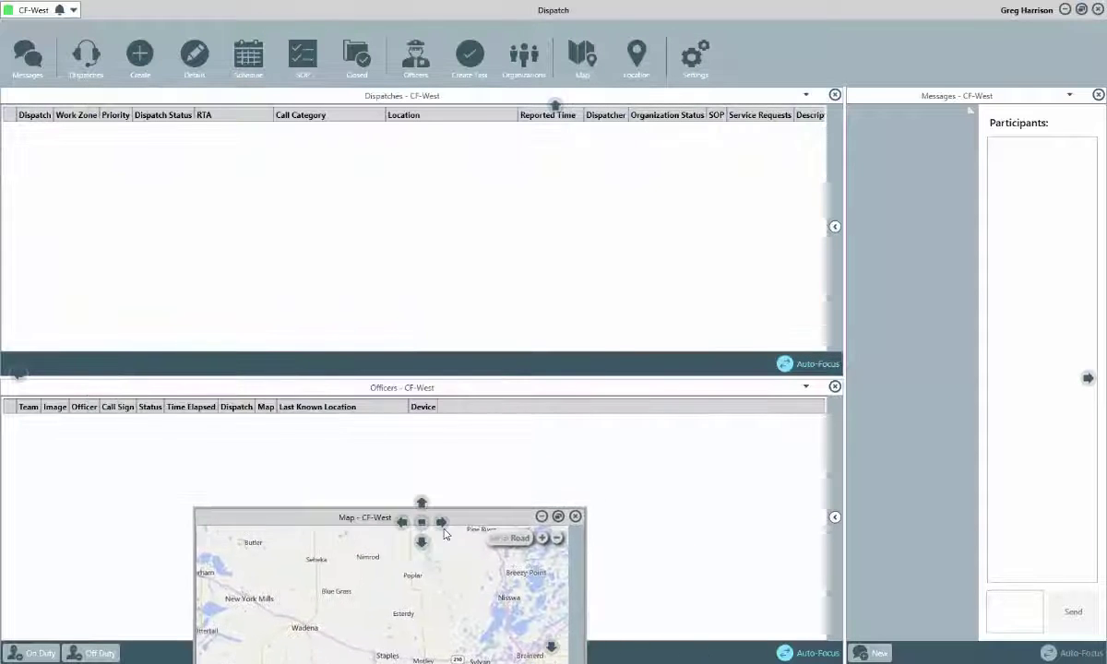
left_click_drag(443, 533, 442, 527)
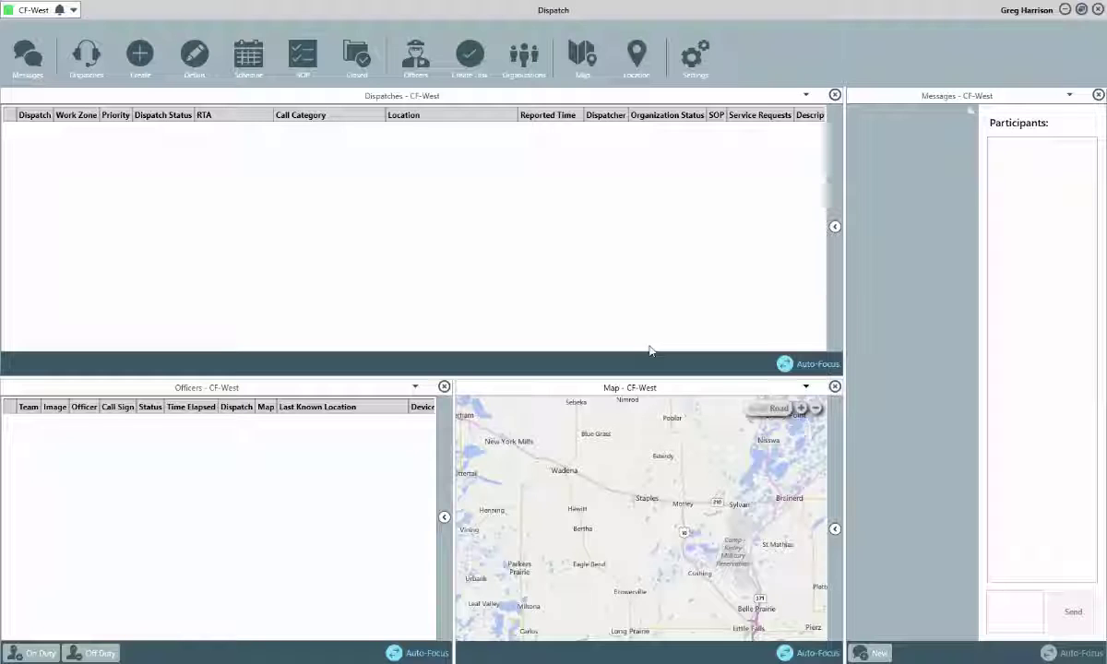
left_click(835, 387)
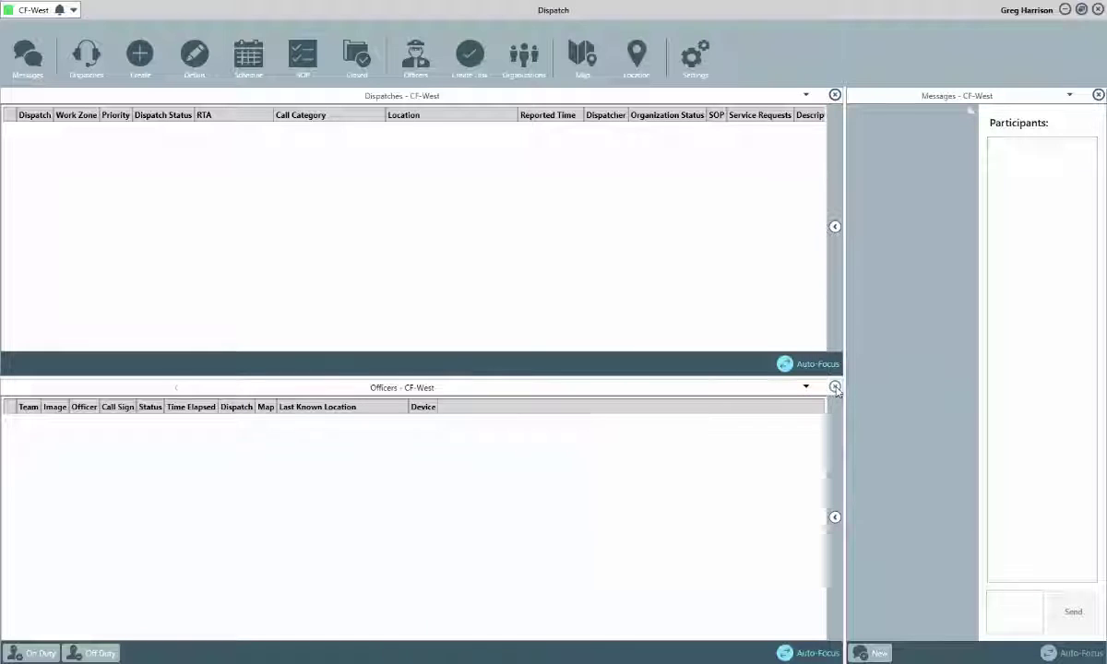
left_click(1025, 10)
left_click(1030, 38)
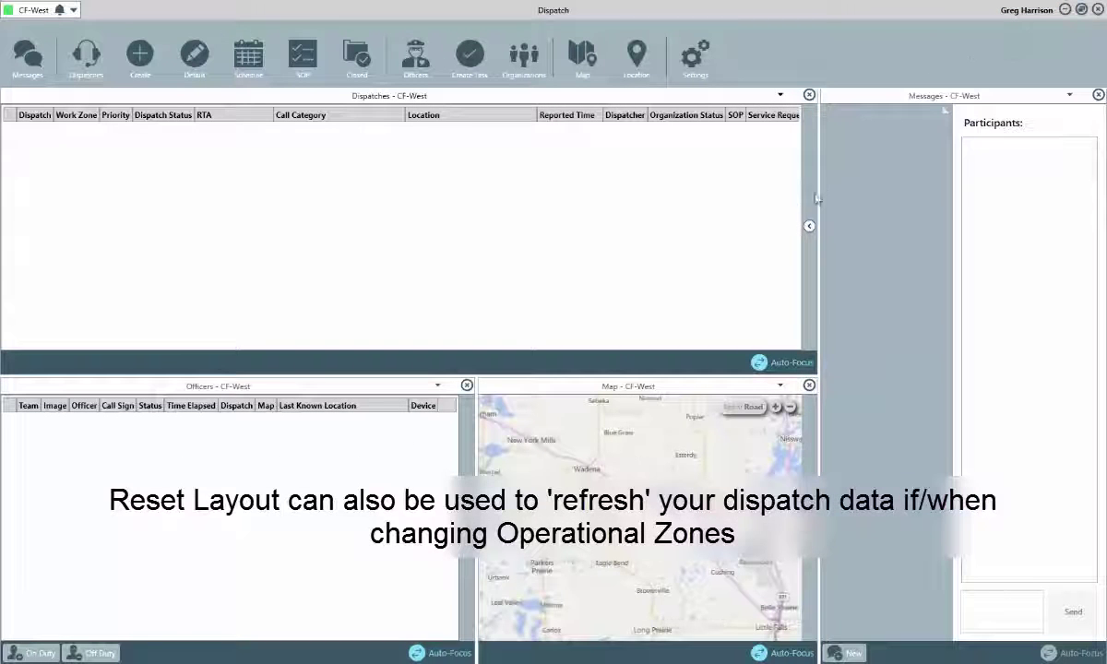
left_click(1024, 11)
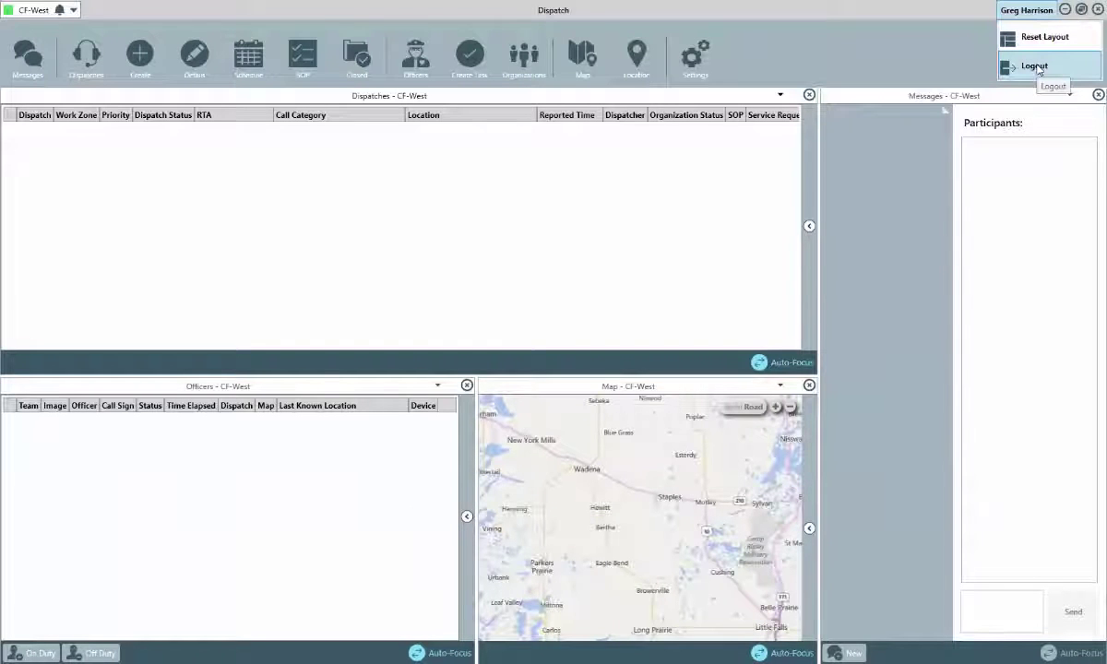
left_click(852, 40)
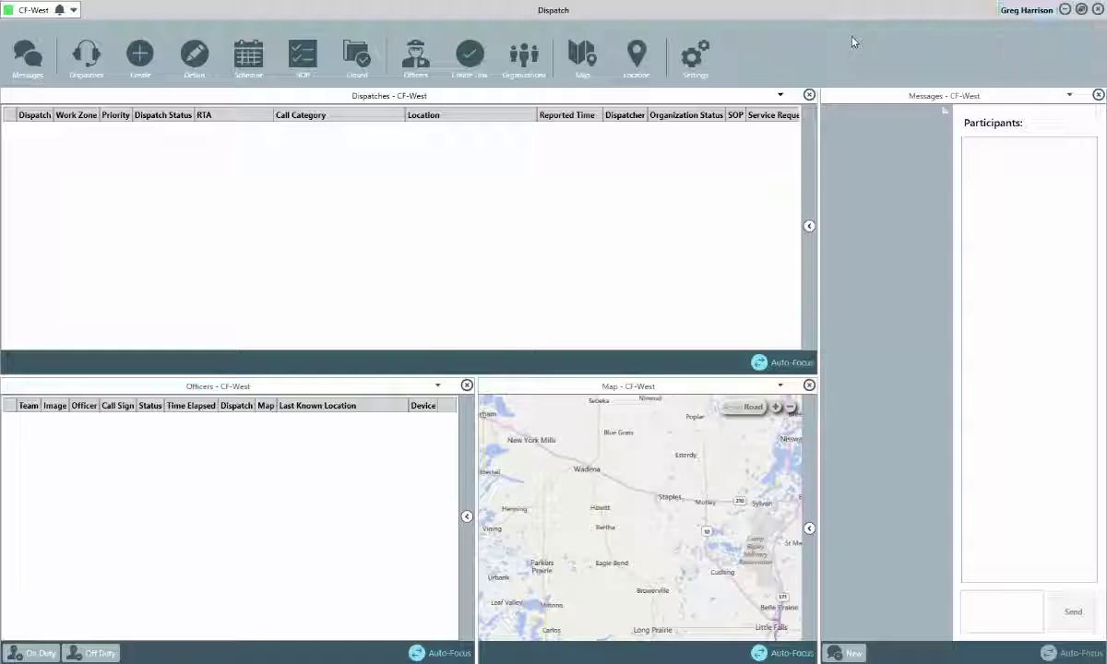
Try the High Contrast theme in Settings, then switch back to the Default theme.
left_click(697, 57)
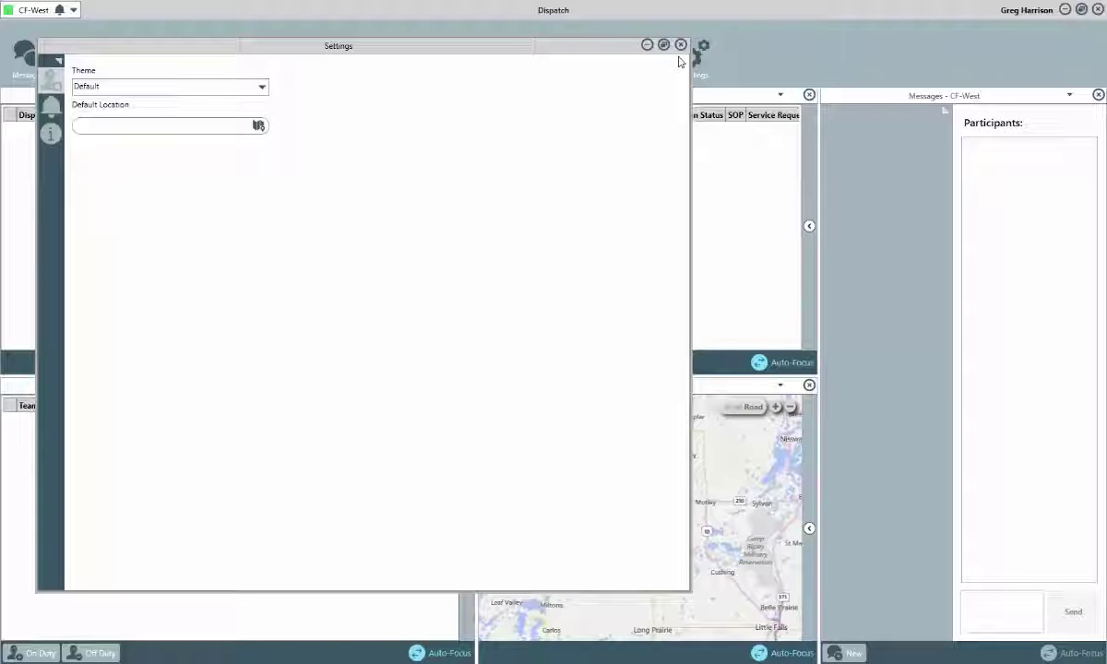
left_click(59, 61)
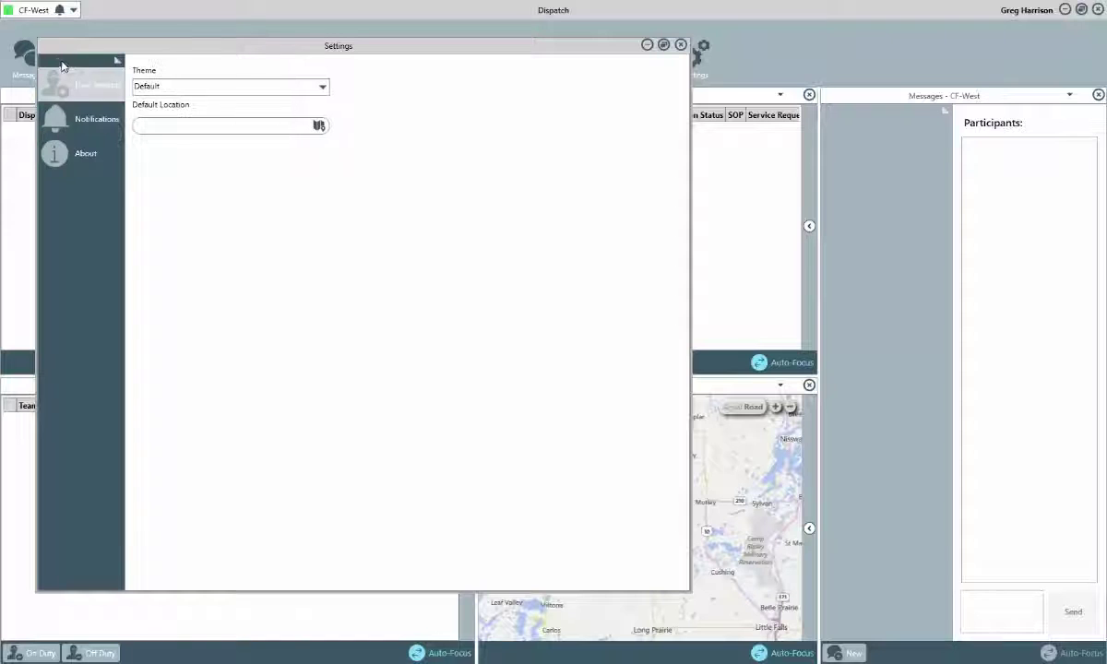
left_click(321, 91)
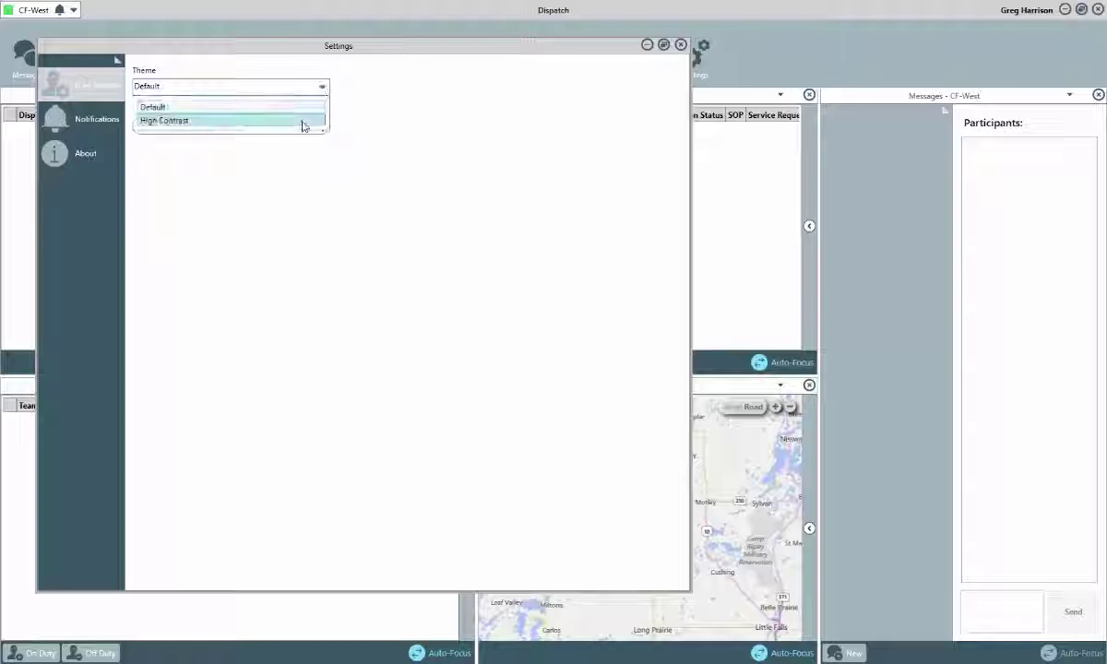
left_click(305, 122)
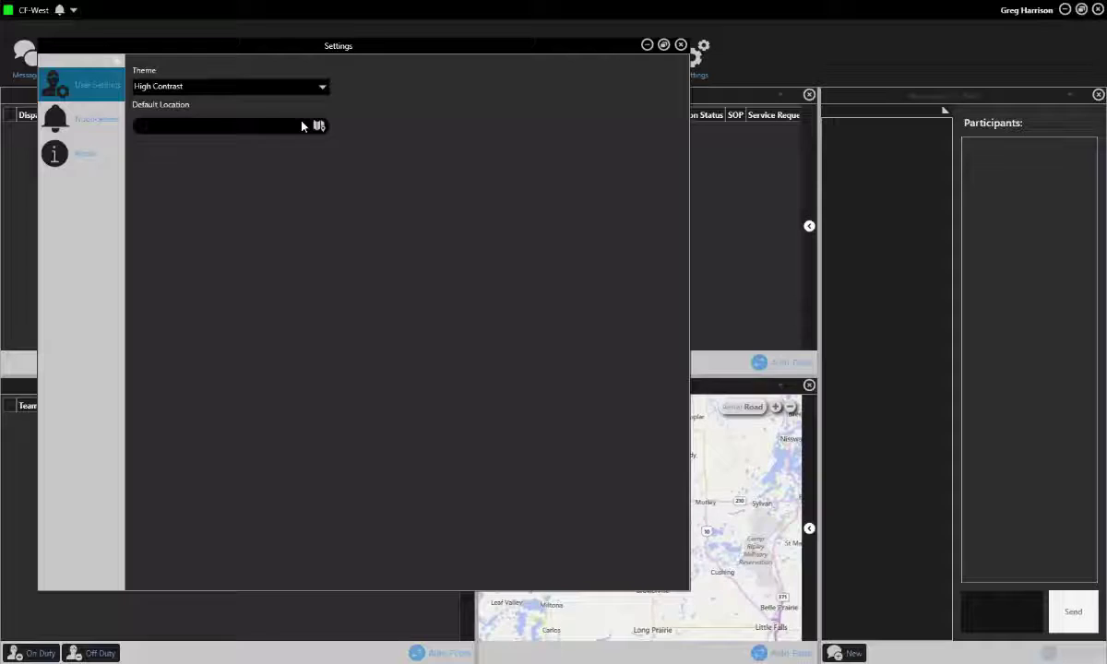
left_click(647, 45)
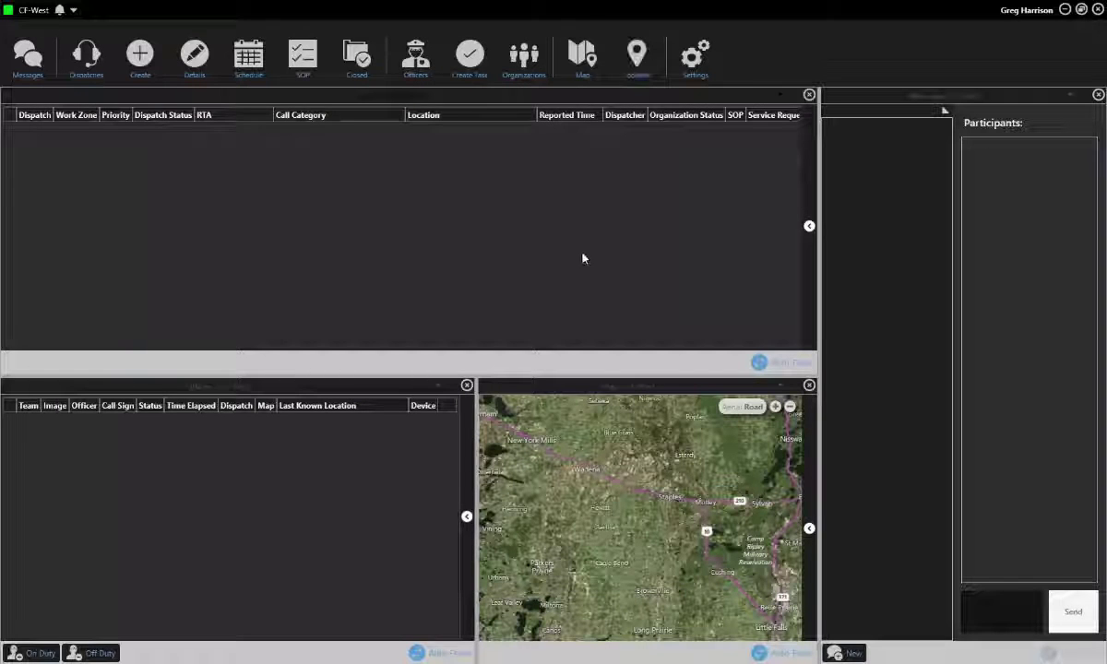
mouse_move(262, 628)
left_click(249, 588)
left_click(321, 89)
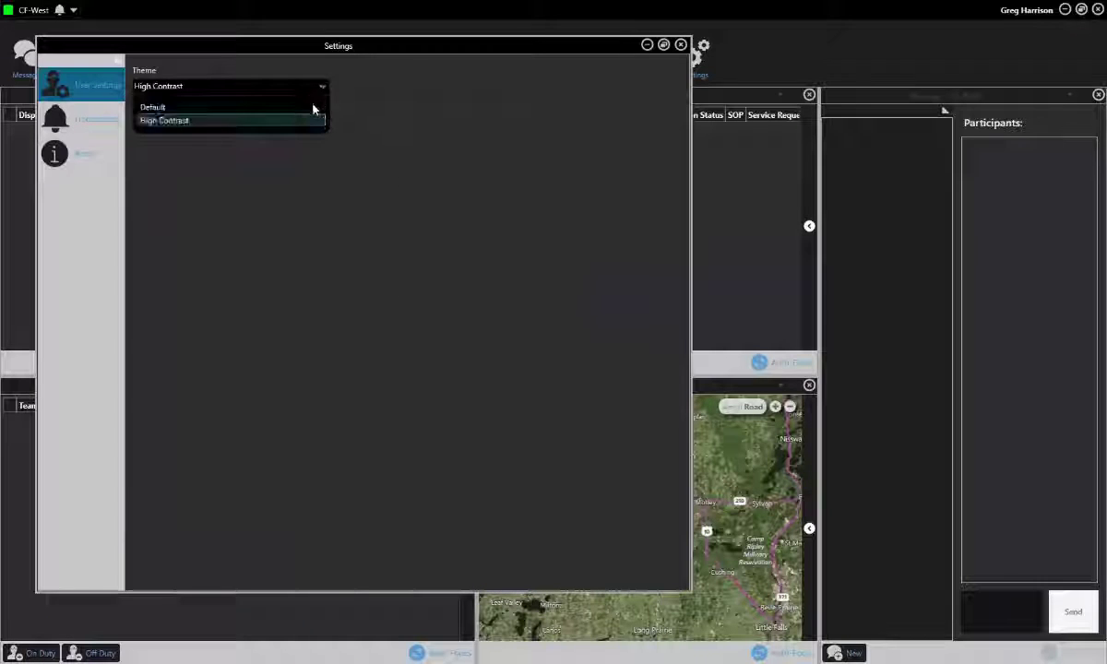
left_click(313, 108)
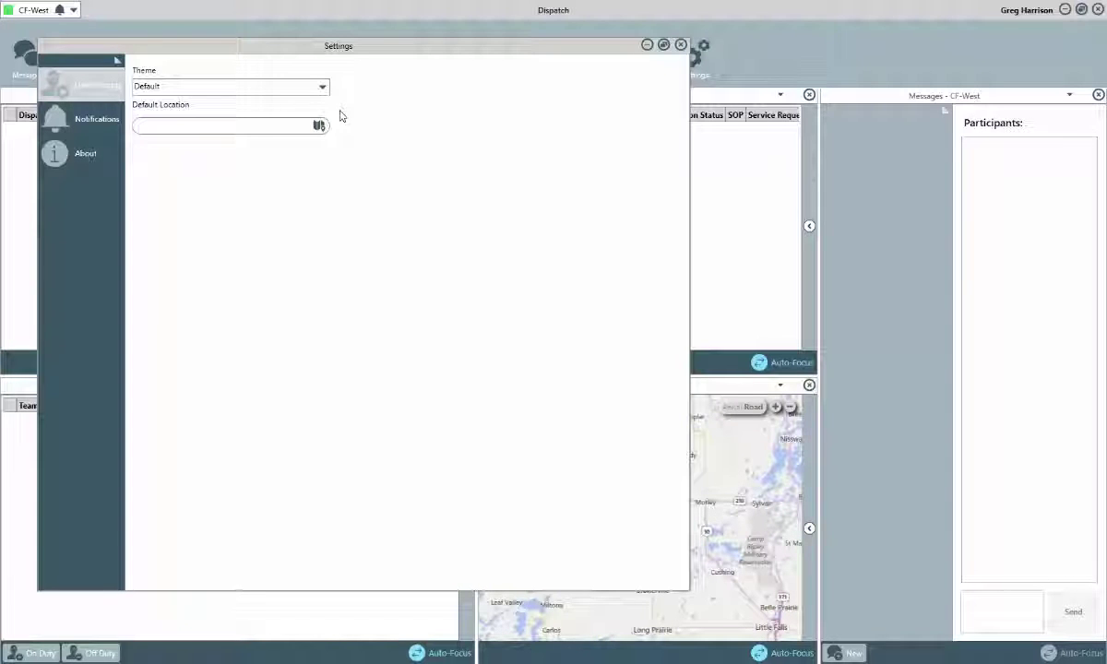
Search 'pet' and set Peter Building as the default location.
left_click(273, 126)
type("peter")
left_click(286, 155)
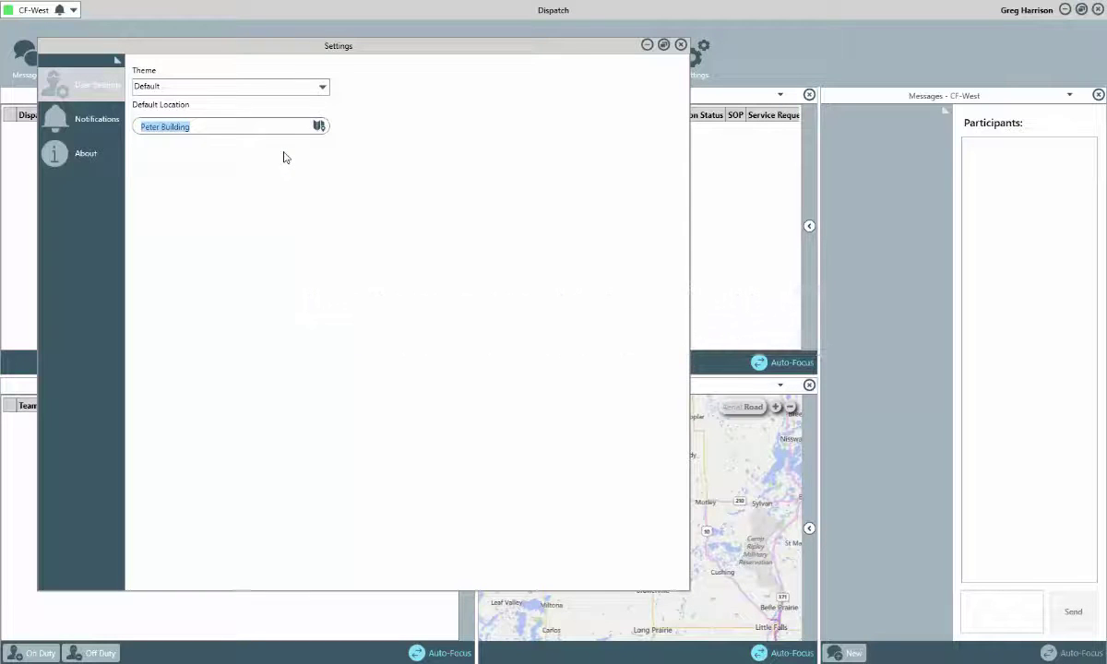
left_click(72, 119)
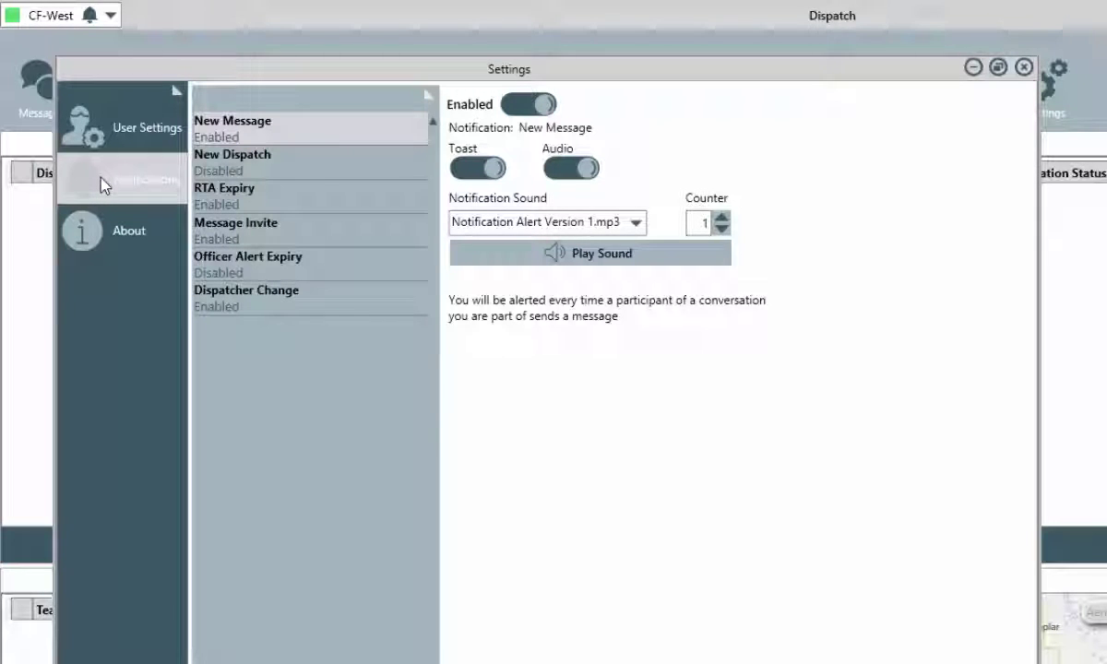
Enable New Dispatch alerts with Notification Alert Version 107, counter 2, and preview the sound.
left_click(278, 173)
left_click(513, 109)
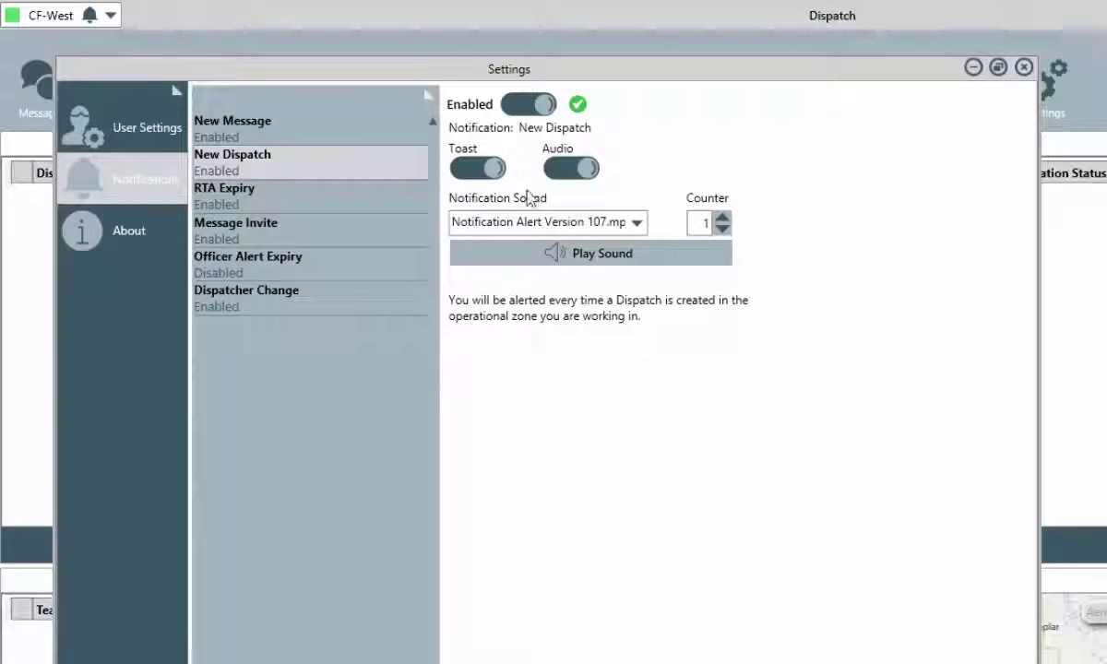
left_click(637, 225)
left_click(638, 226)
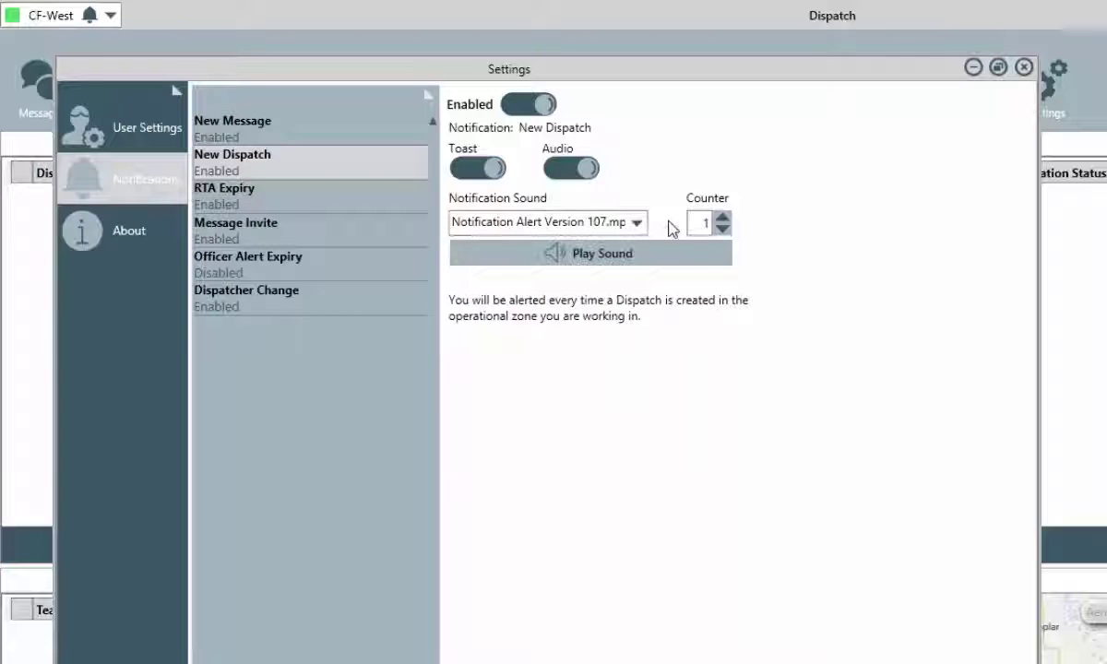
left_click(722, 217)
left_click(681, 260)
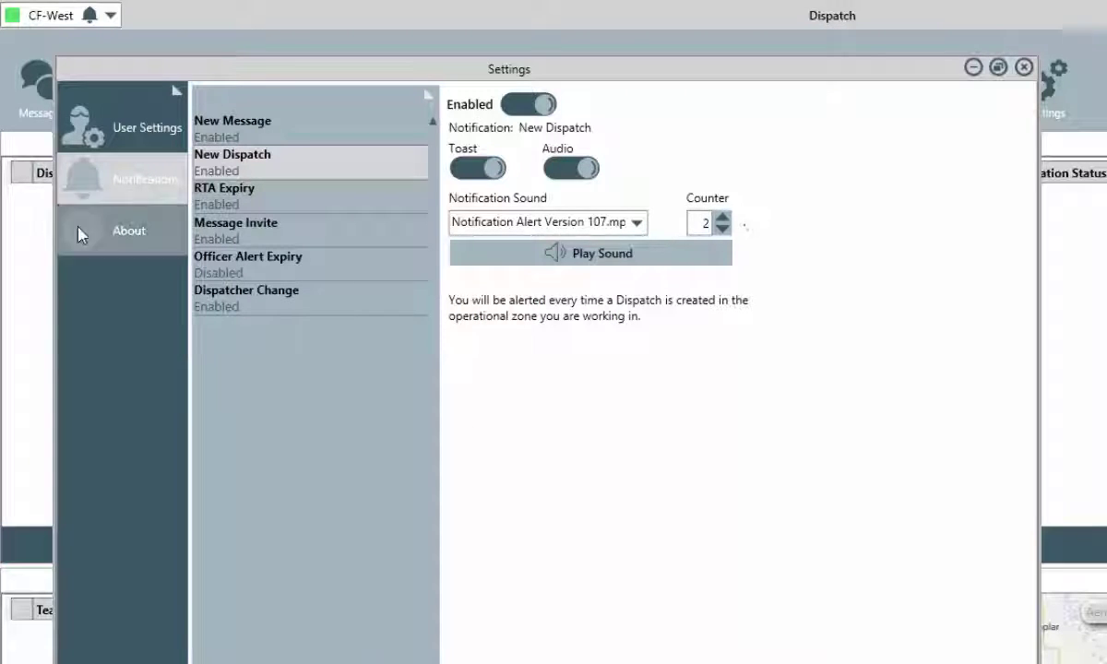
View the About page's version and support details, then close Settings.
left_click(109, 236)
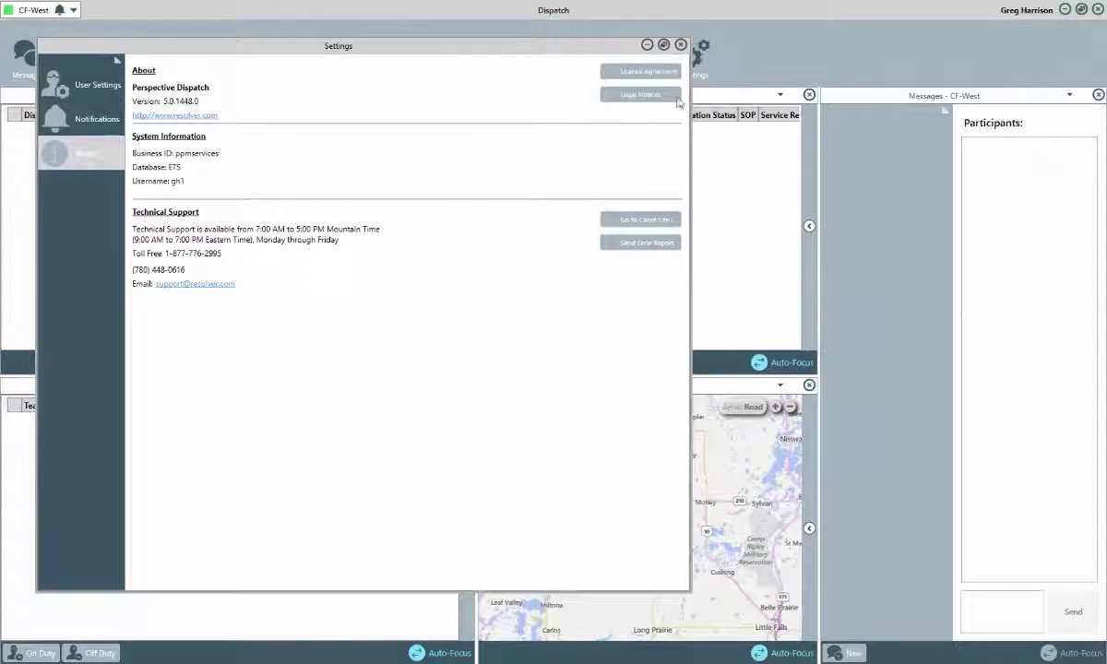
left_click(681, 45)
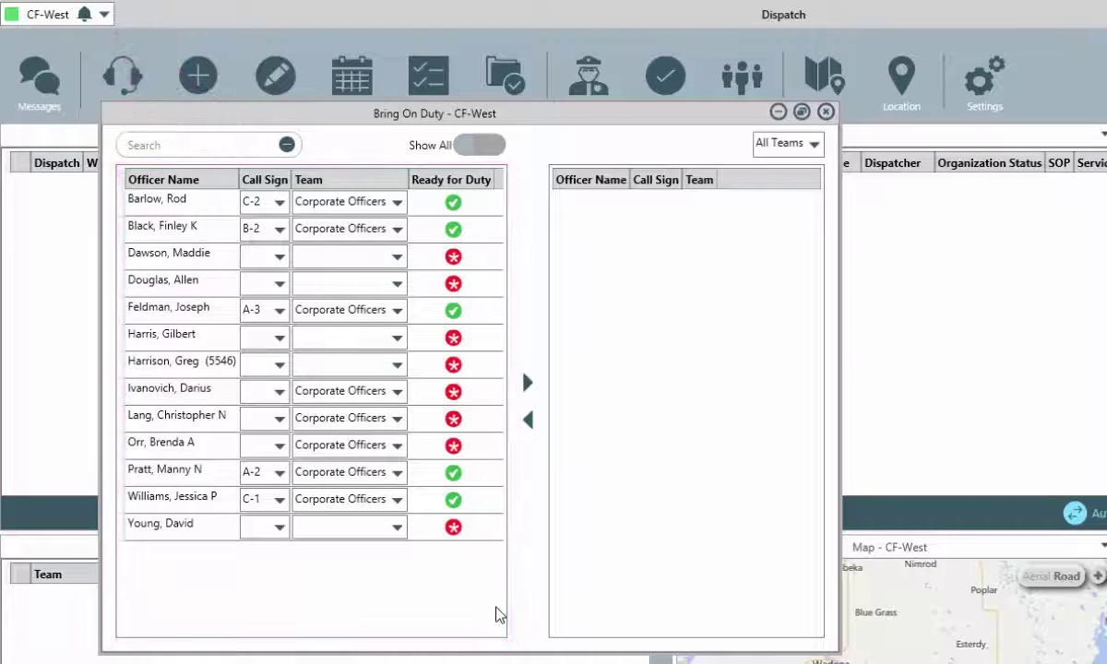
left_click(475, 146)
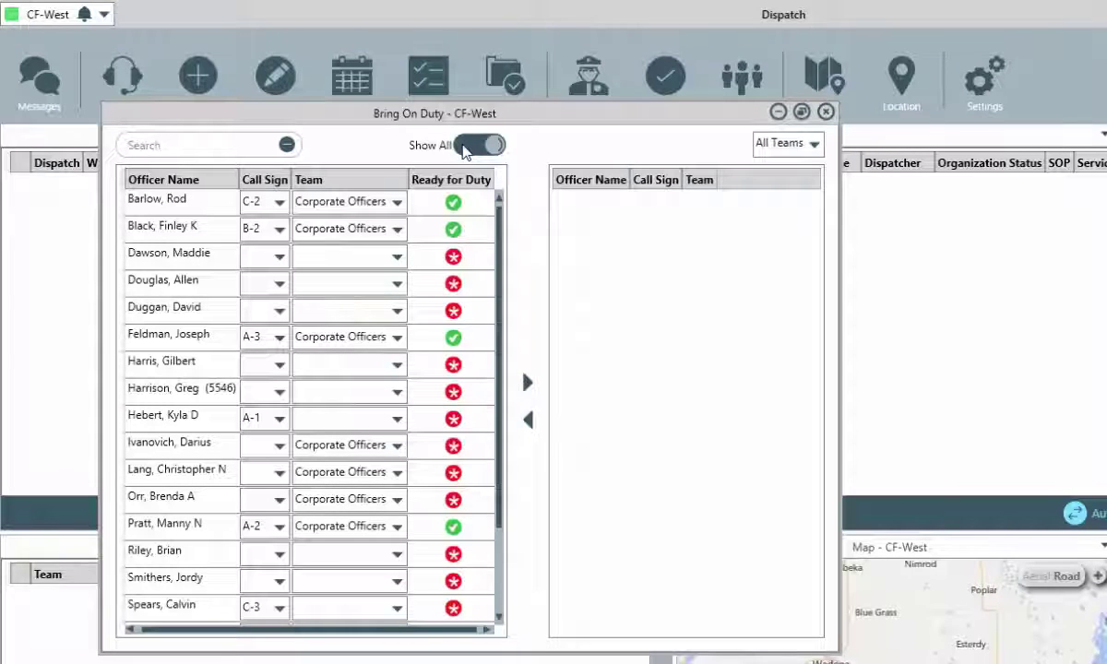
left_click(467, 147)
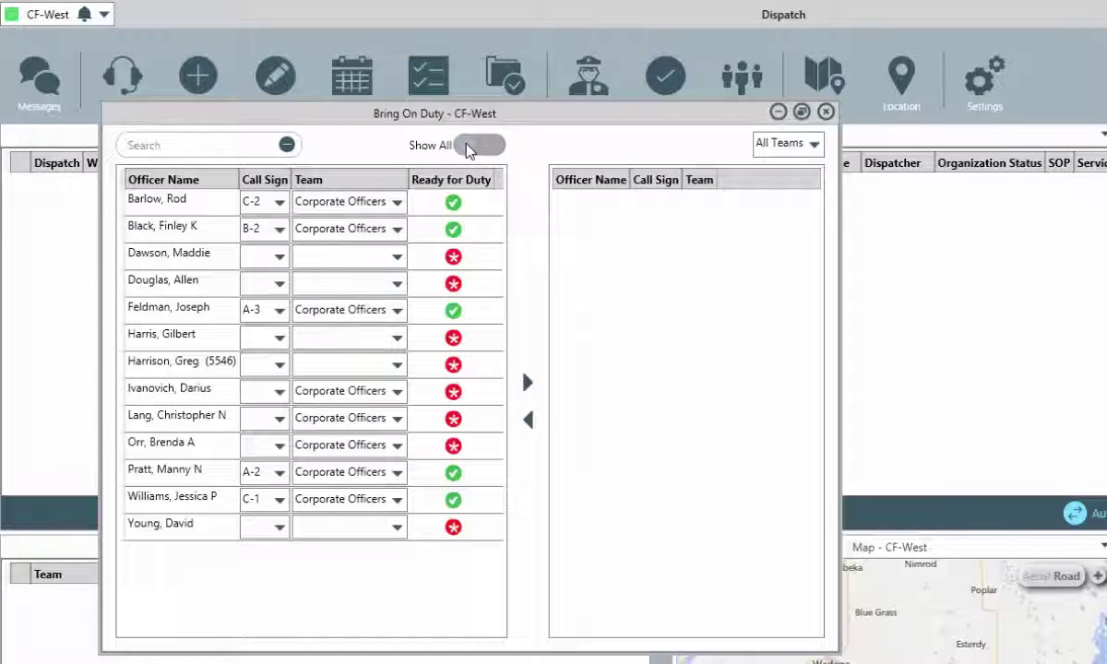
left_click(211, 146)
type("maddie")
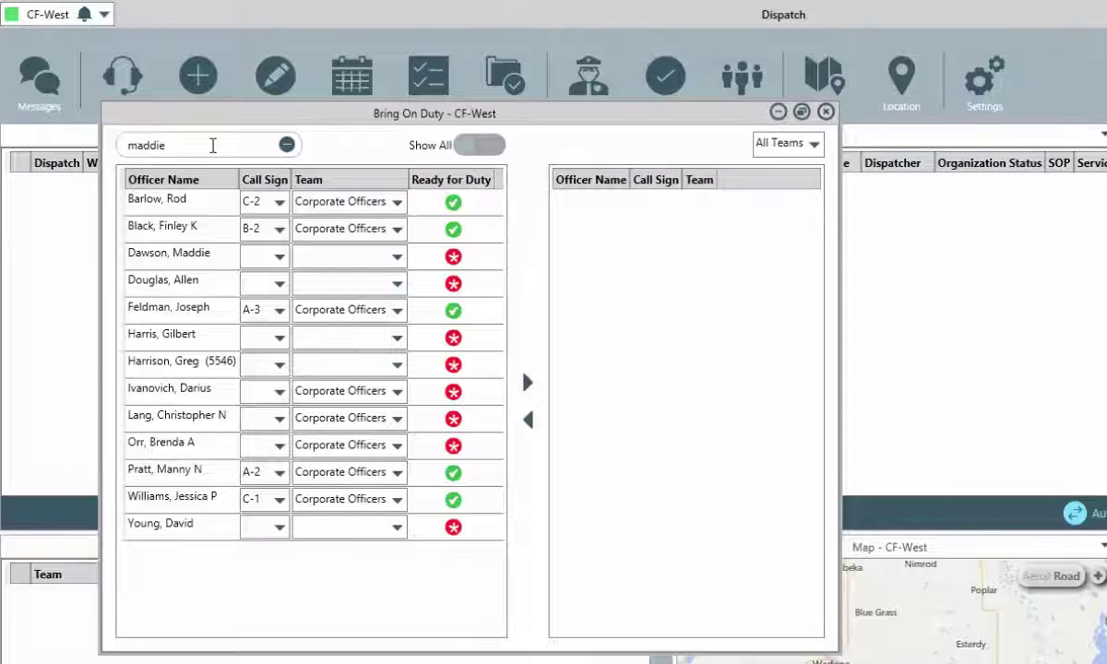
key("BackSpace")
key("BackSpace")
key("BackSpace")
key("BackSpace")
key("BackSpace")
key("BackSpace")
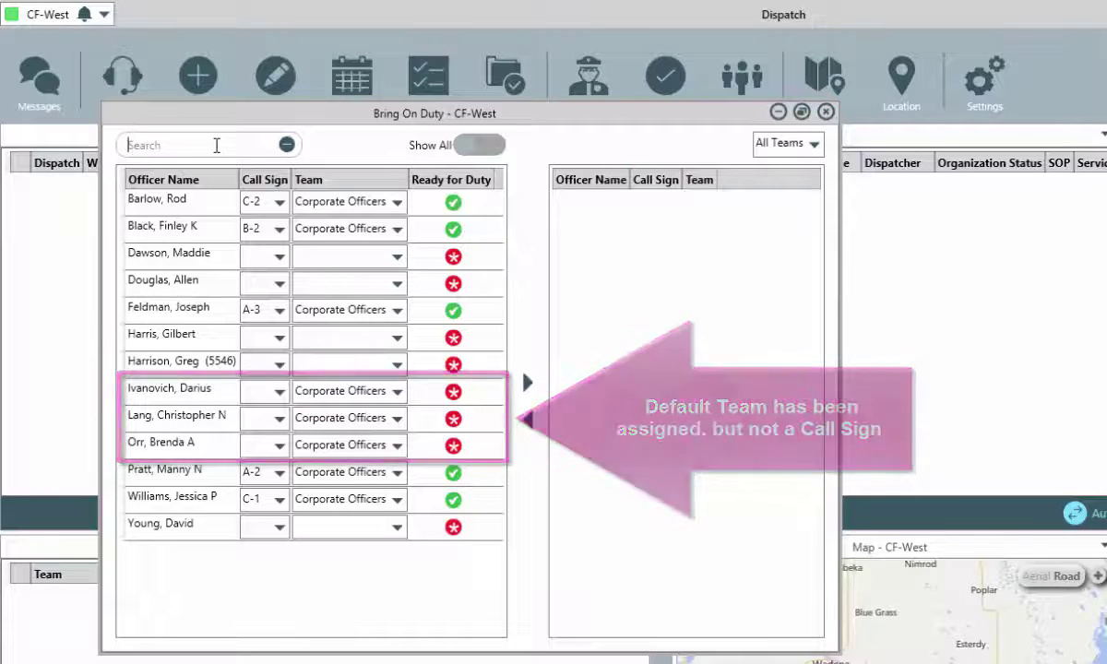
Bring the first ready officer on duty and assign call signs A-2 and B-5.
left_click(196, 200)
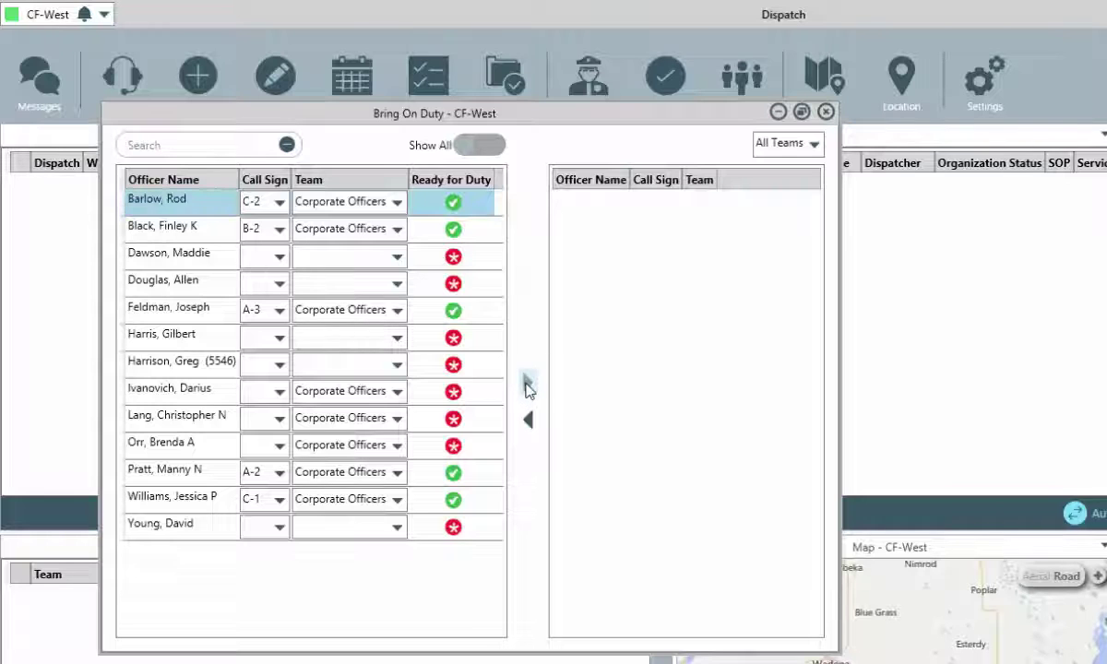
left_click(526, 384)
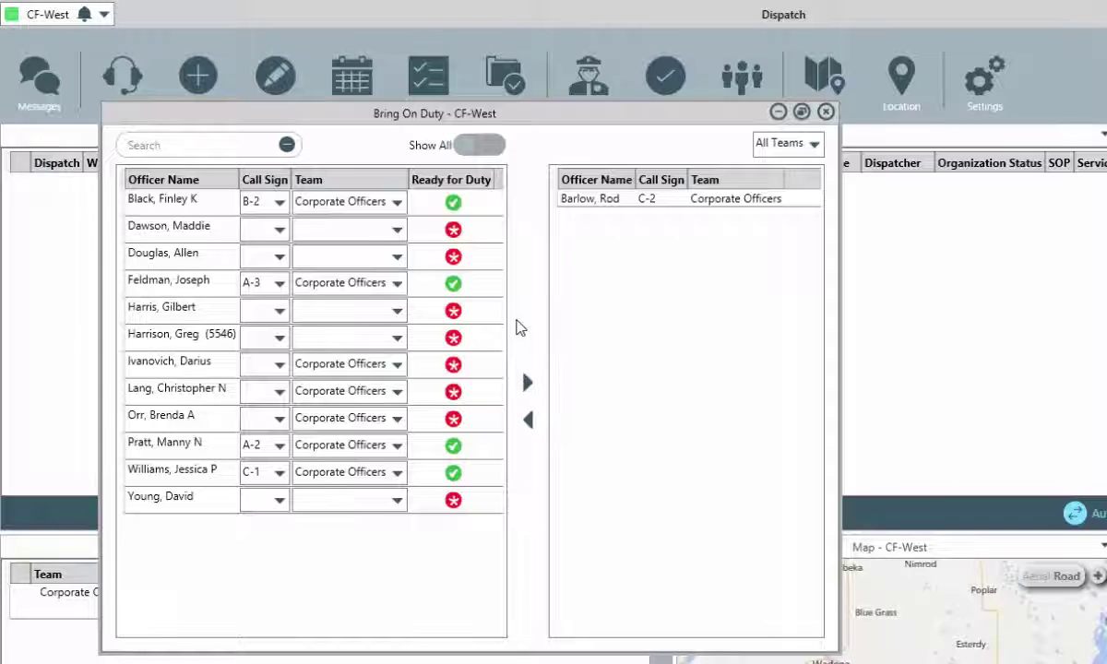
left_click(279, 367)
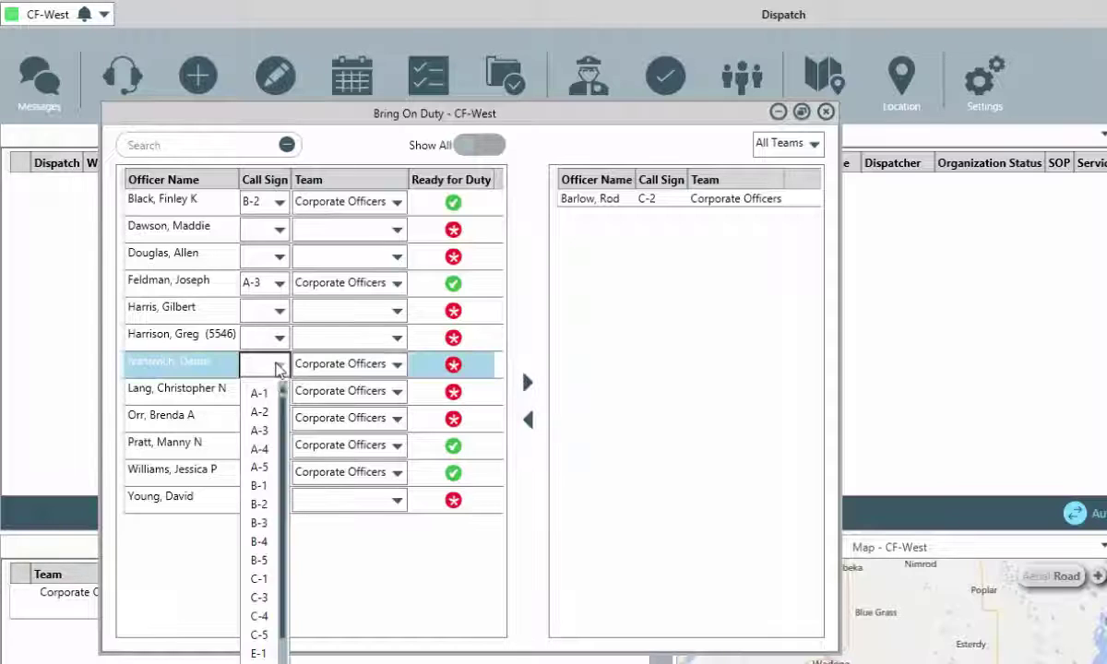
left_click(266, 412)
left_click(277, 395)
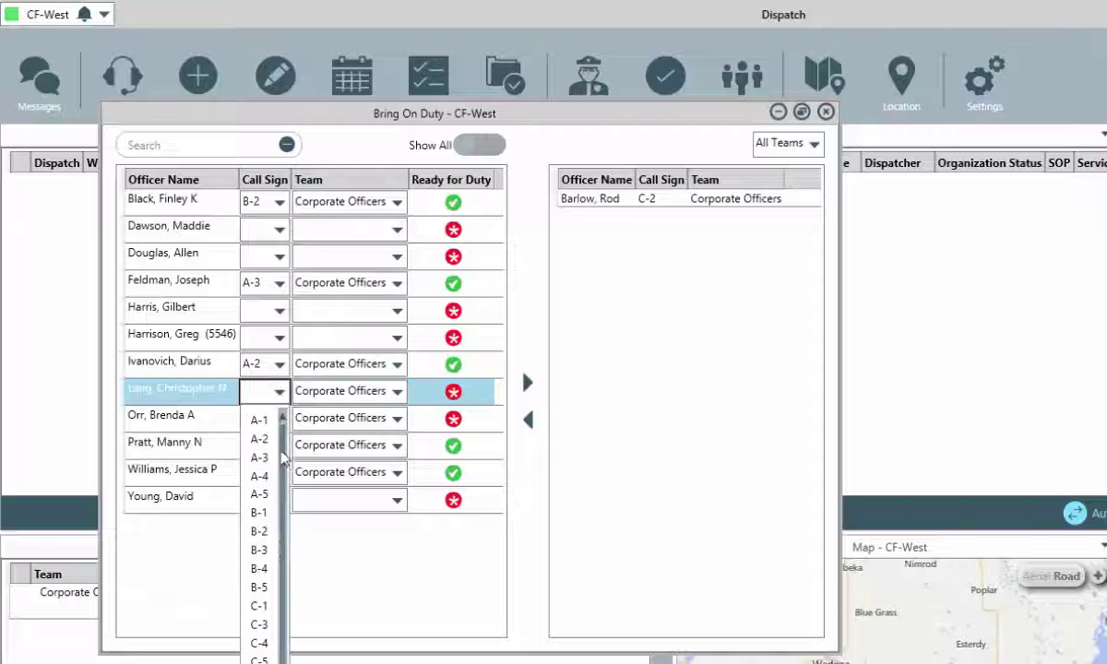
left_click(258, 586)
Bring four more ready officers on duty and give the rejected officer call sign A-1.
left_click(215, 281)
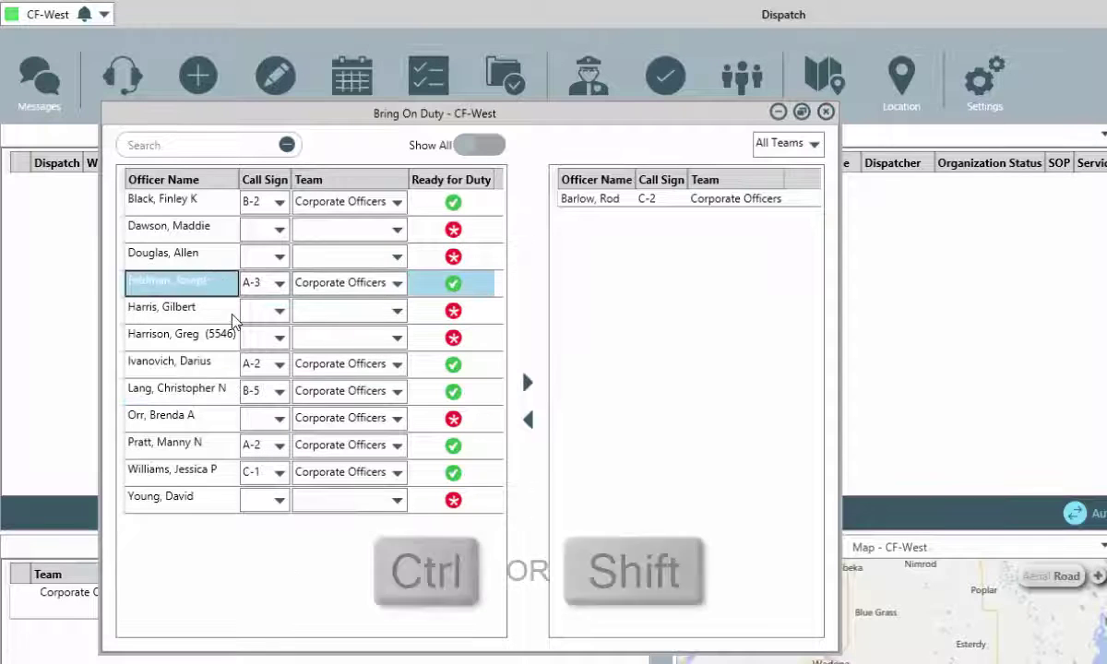
left_click(218, 375, "ctrl")
left_click(215, 446, "ctrl")
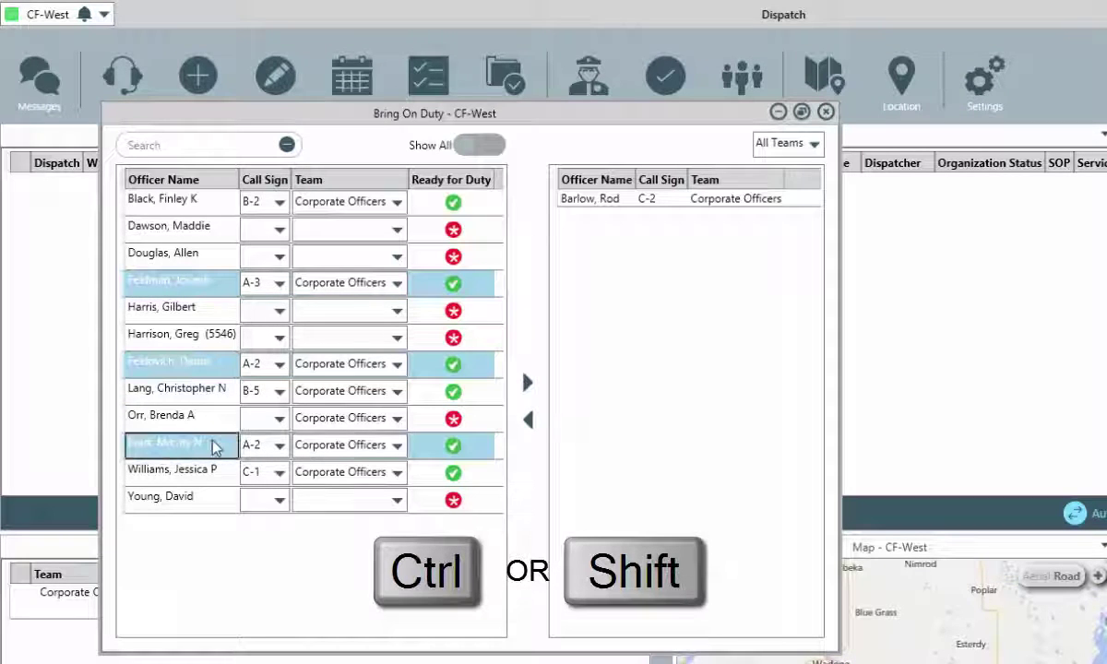
left_click(216, 472, "ctrl")
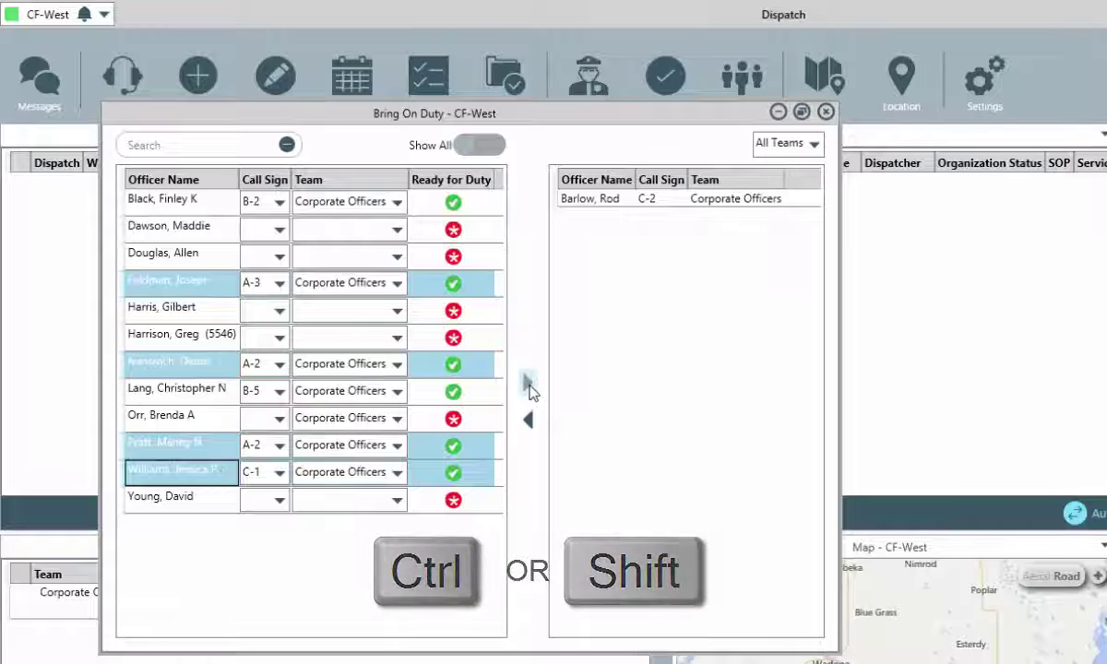
left_click(527, 383)
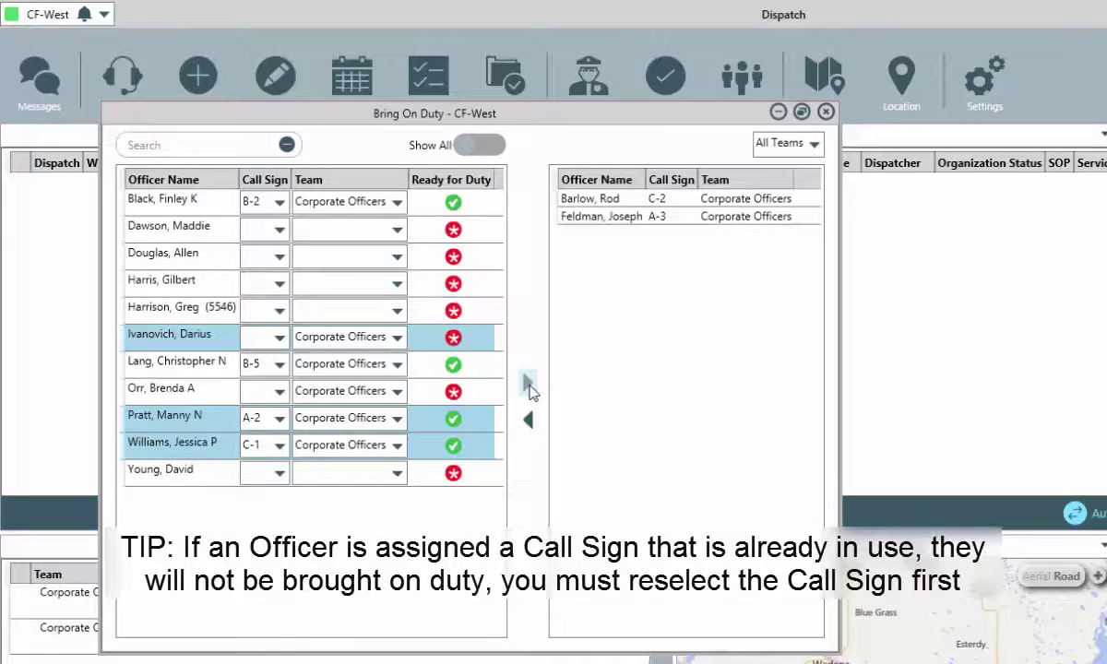
left_click(280, 338)
left_click(259, 367)
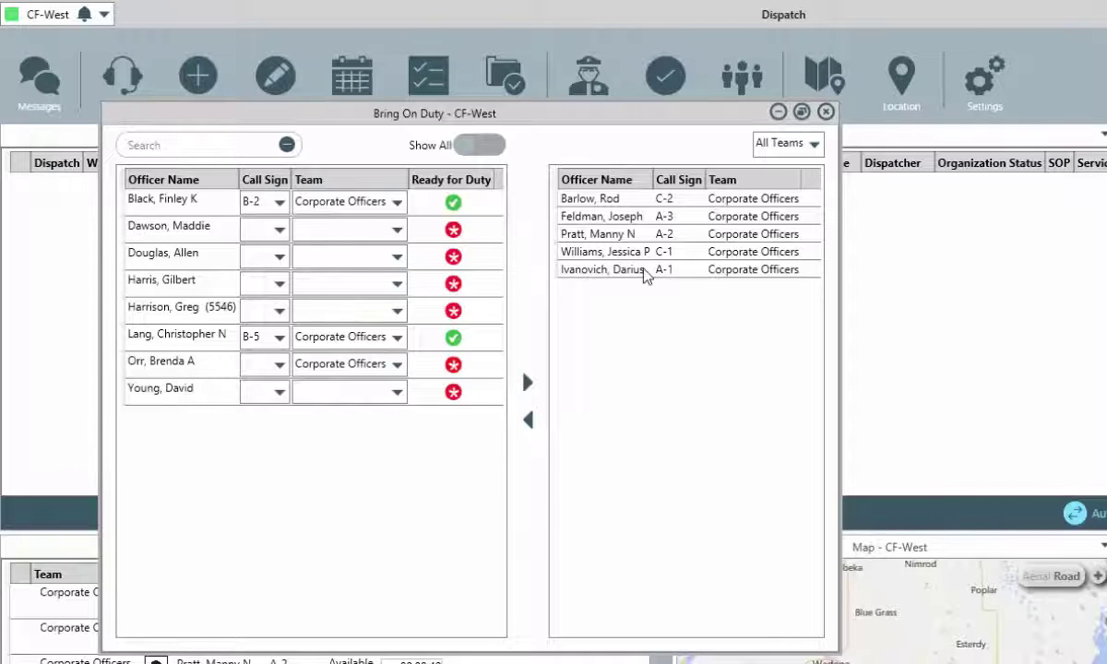
Take one officer off duty and select two more on-duty officers for removal.
left_click(645, 270)
left_click(530, 422)
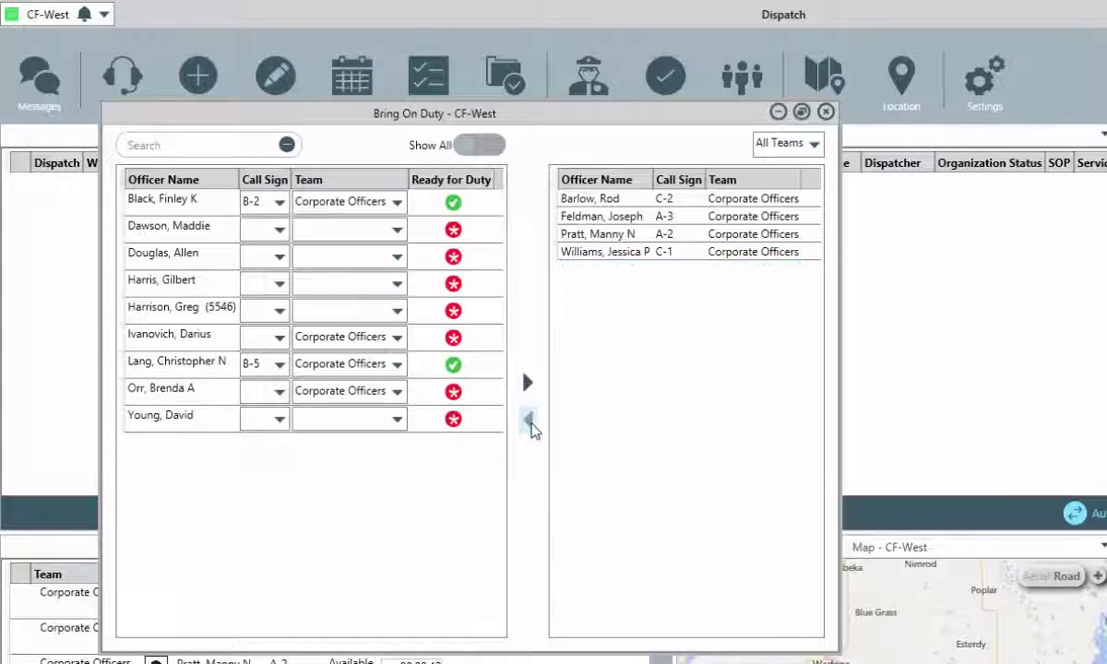
left_click(646, 252)
left_click(641, 238, "shift")
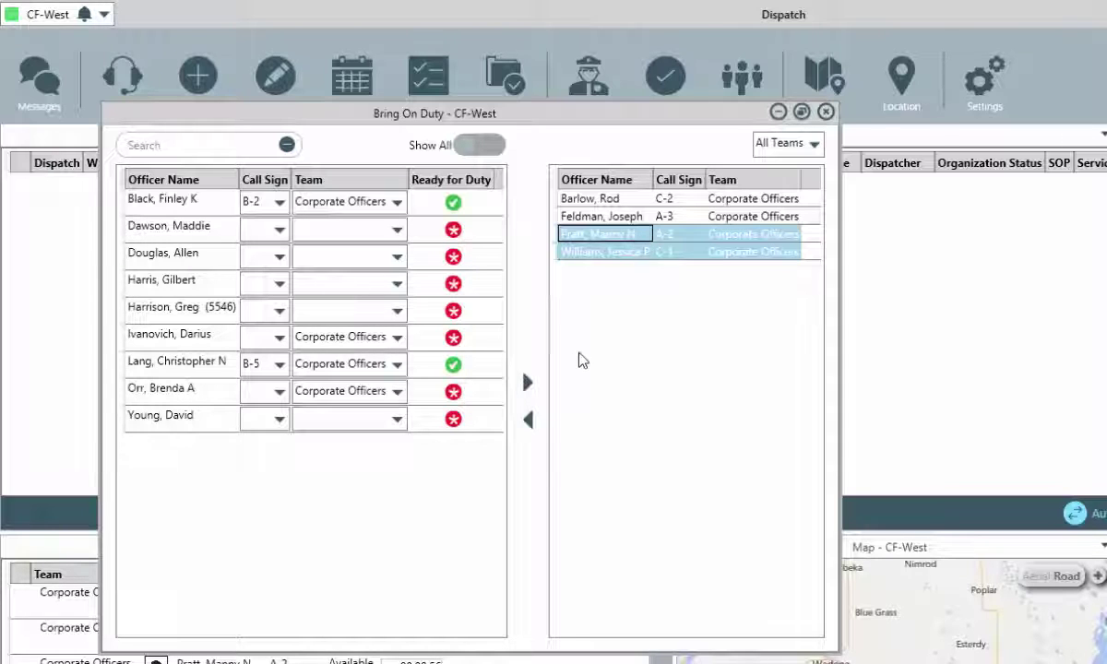
Send the two officers off duty, bring A-2, C-1 and B-5 on duty, and close the window.
left_click(527, 422)
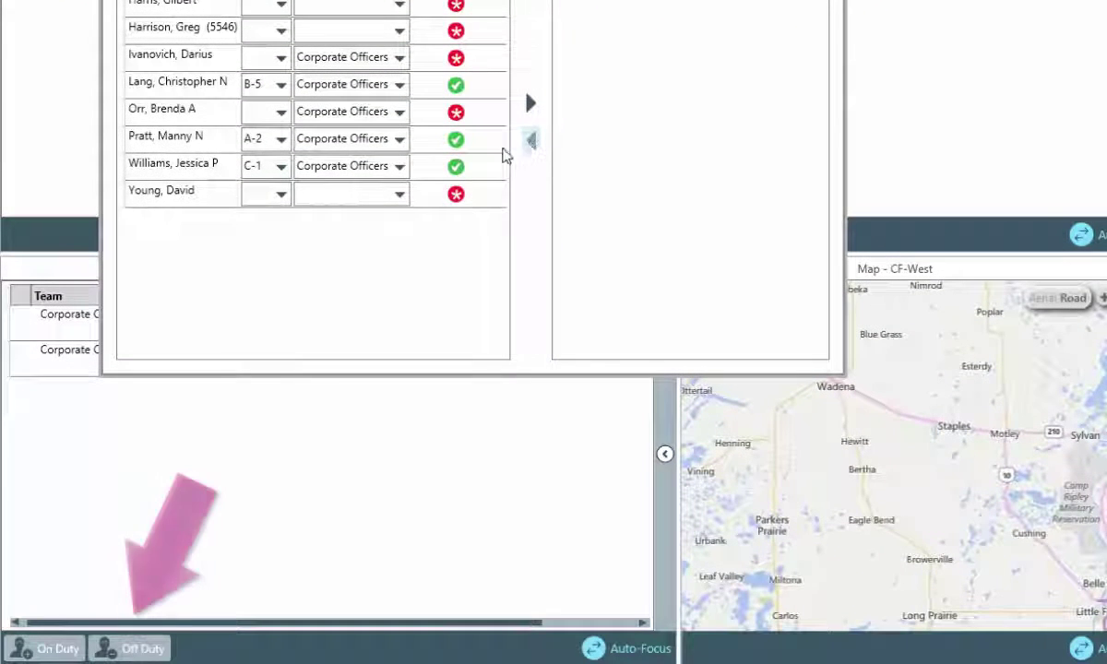
left_click(184, 146)
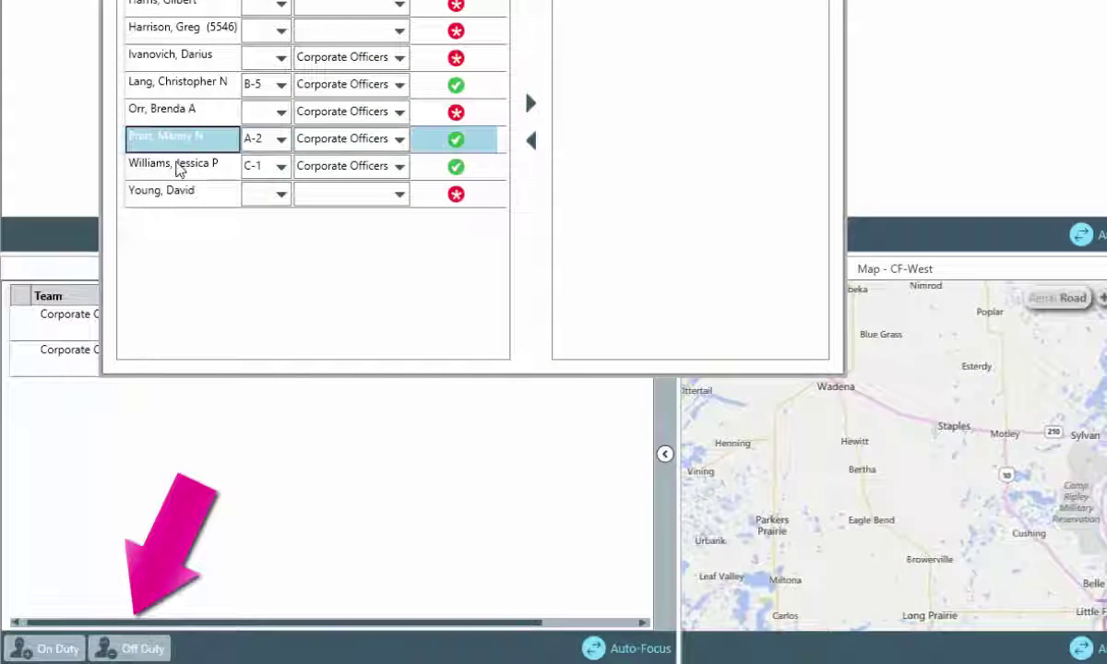
left_click(179, 167, "ctrl")
left_click(186, 92, "ctrl")
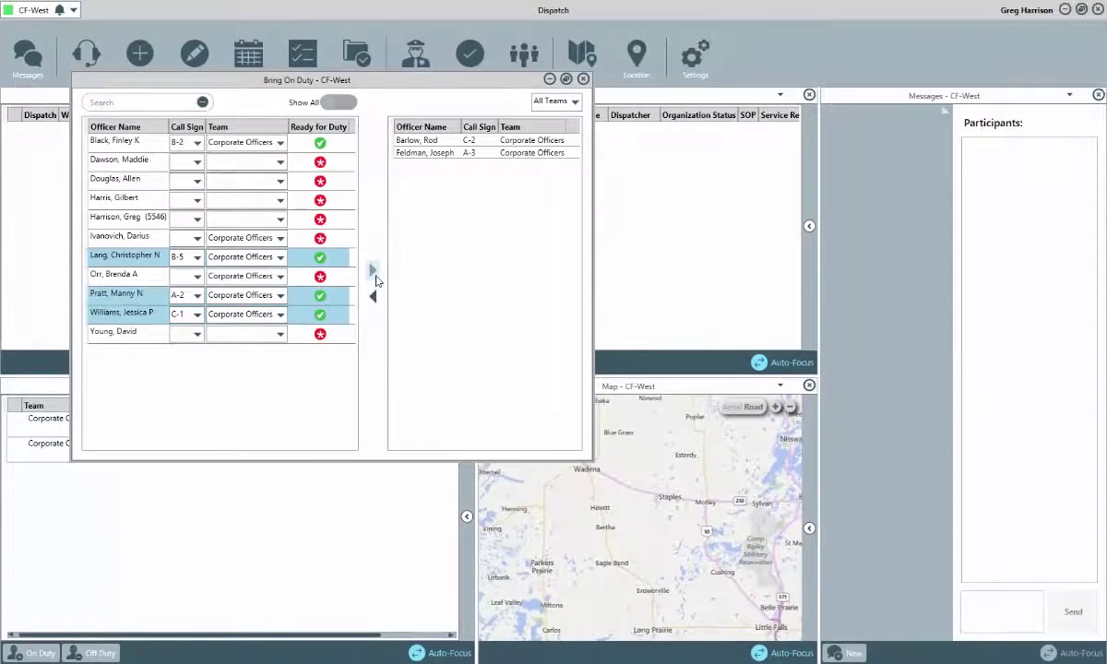
left_click(386, 266)
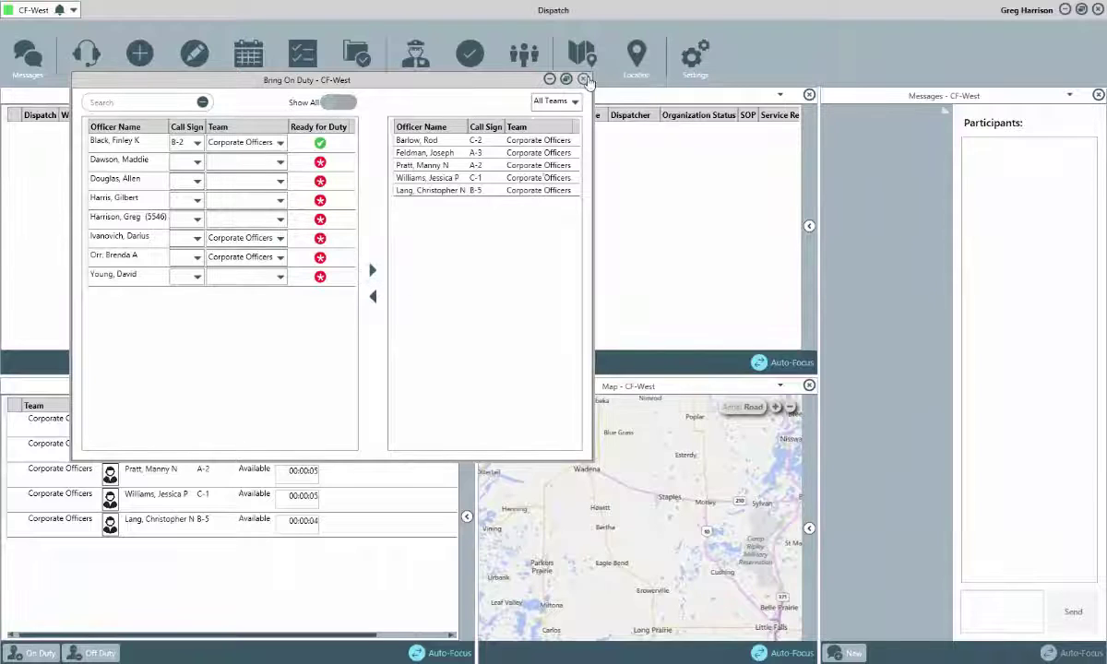
left_click(585, 80)
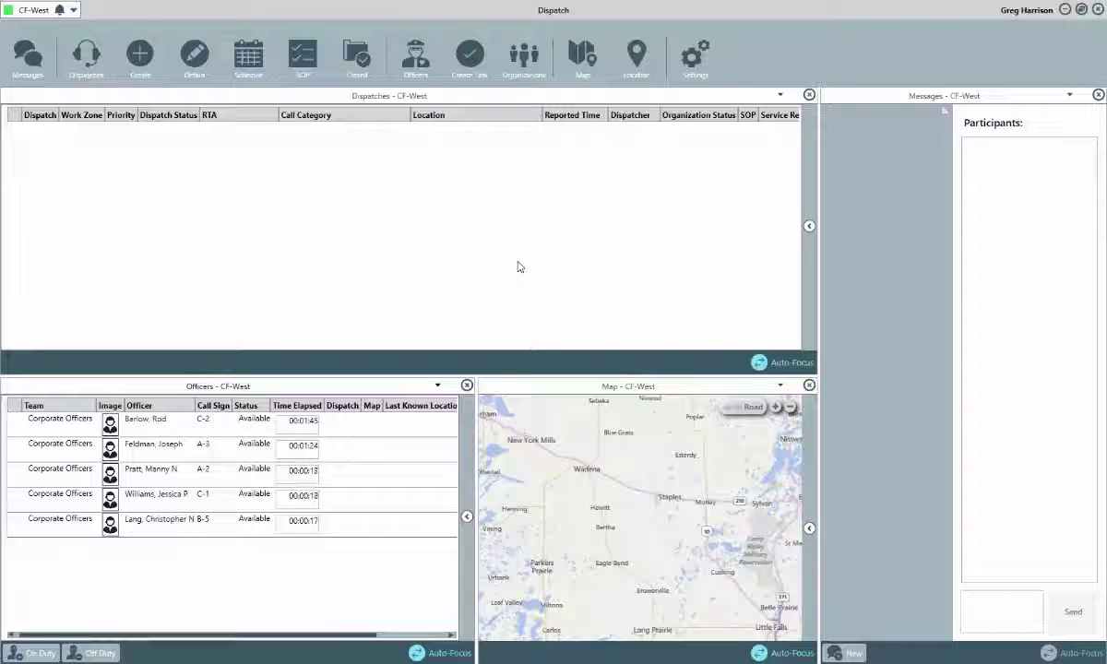
Search 'fire' and add Fire Department to the CF-West organizations.
left_click(523, 72)
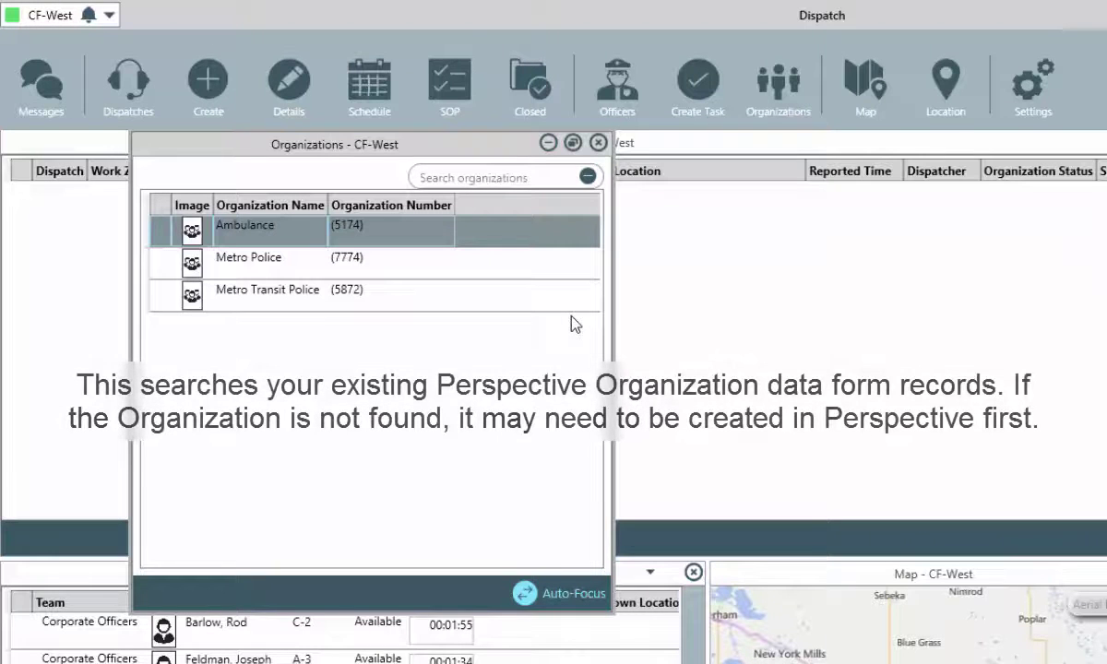
left_click(514, 175)
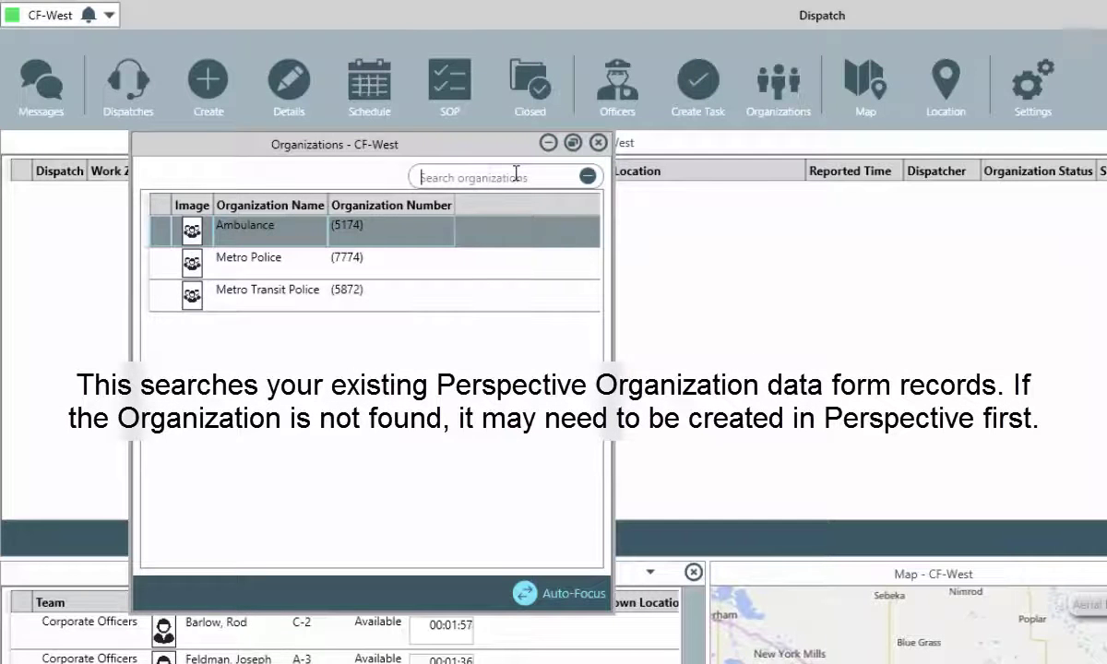
type("fire")
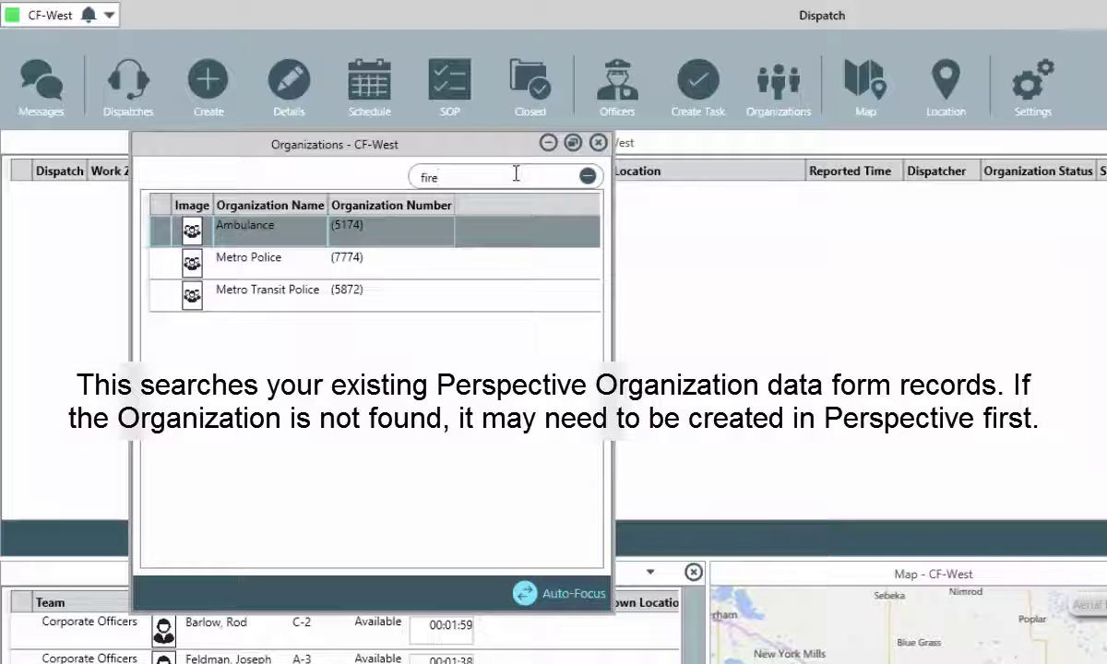
key("Down")
key("Down")
key("Down")
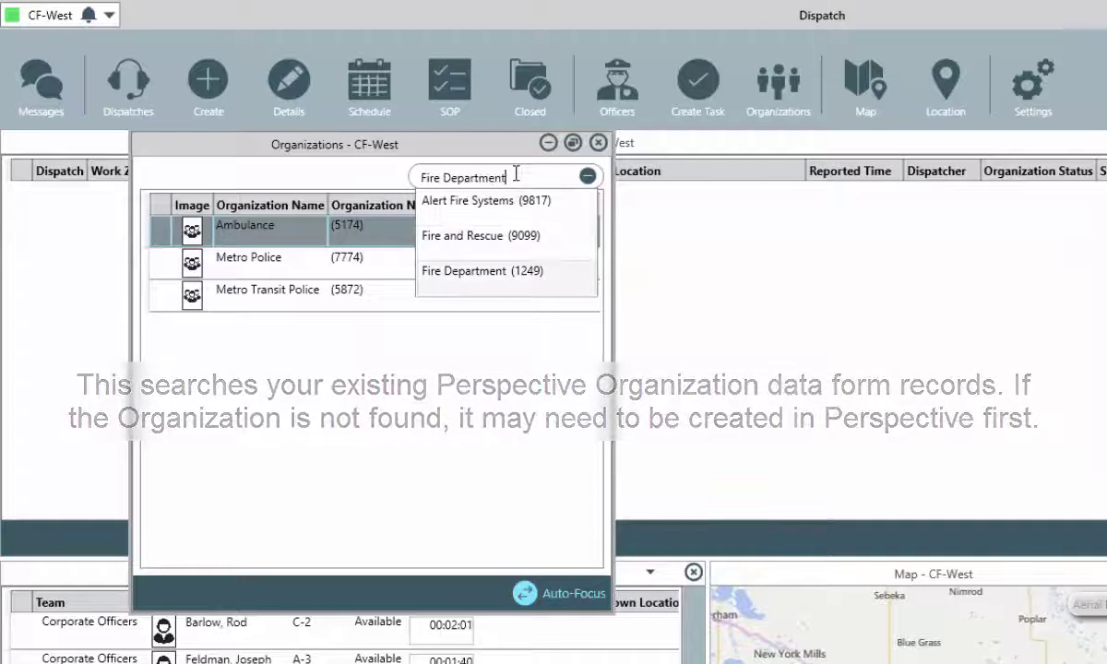
key("Return")
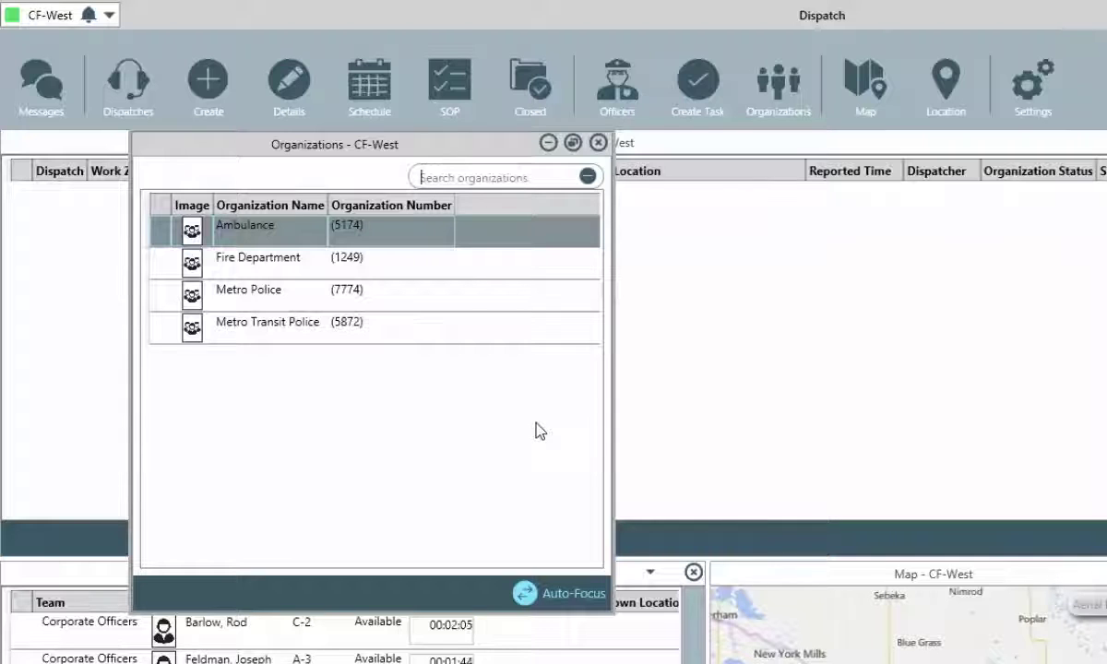
Remove Ambulance from the organizations and close the window.
left_click(269, 237)
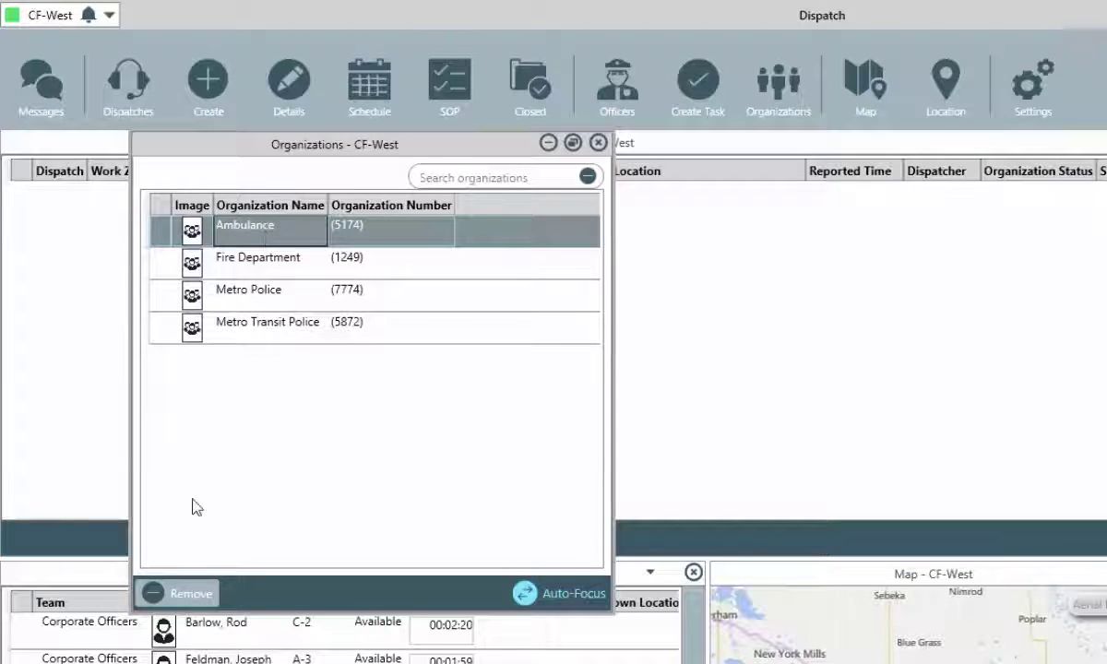
left_click(201, 595)
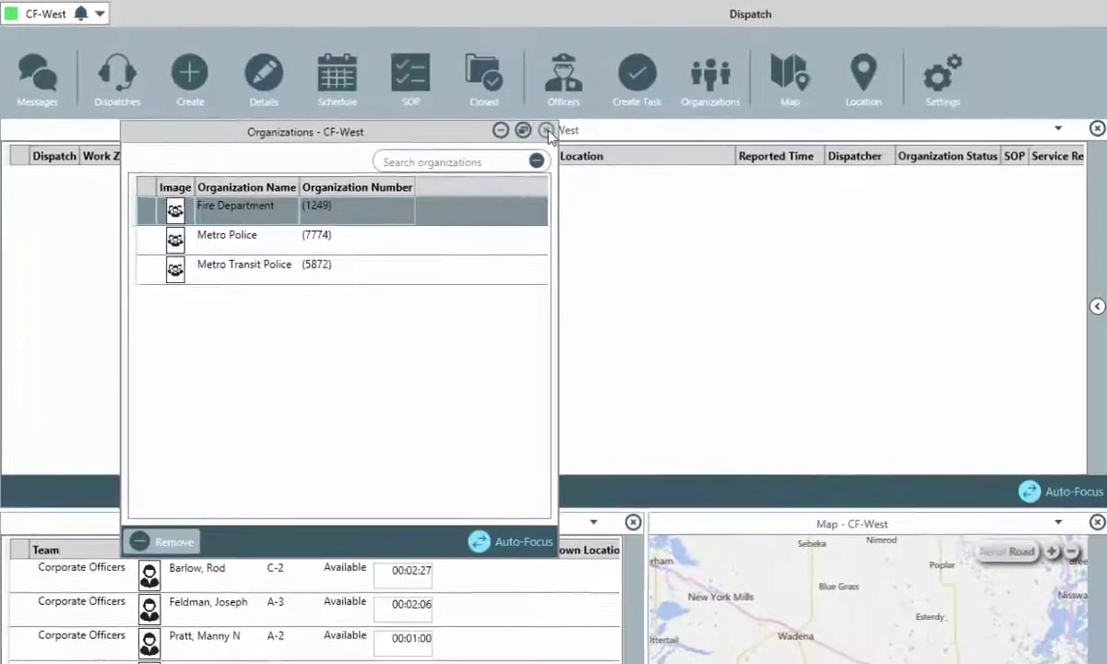
left_click(547, 131)
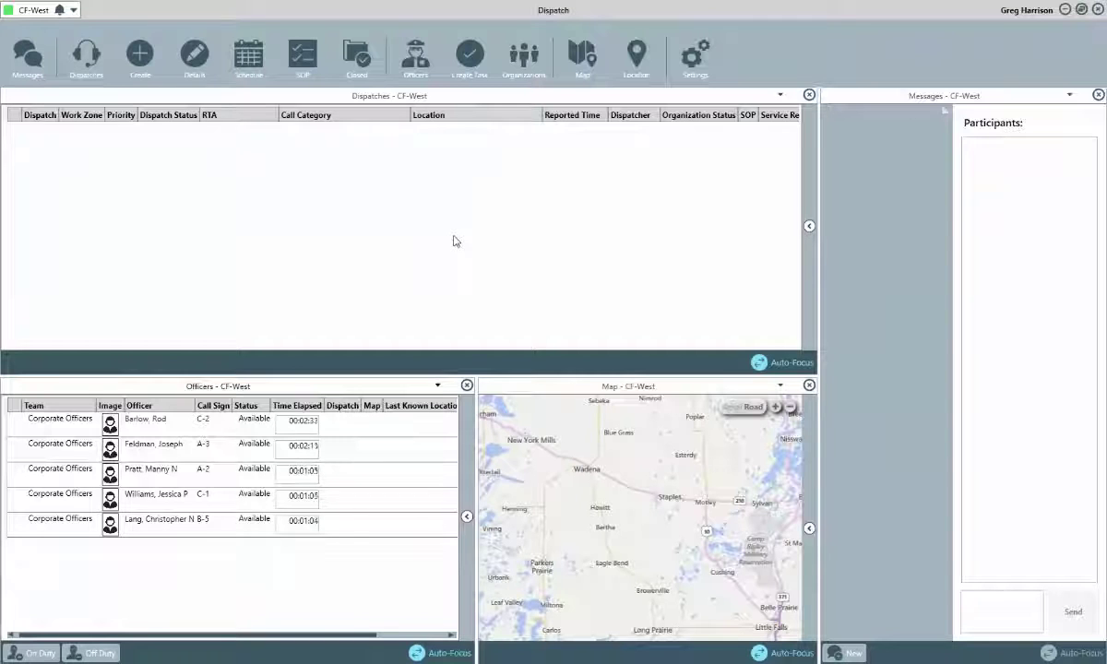
Open a new Create Dispatch form and keep Corporate as the work zone.
left_click(141, 57)
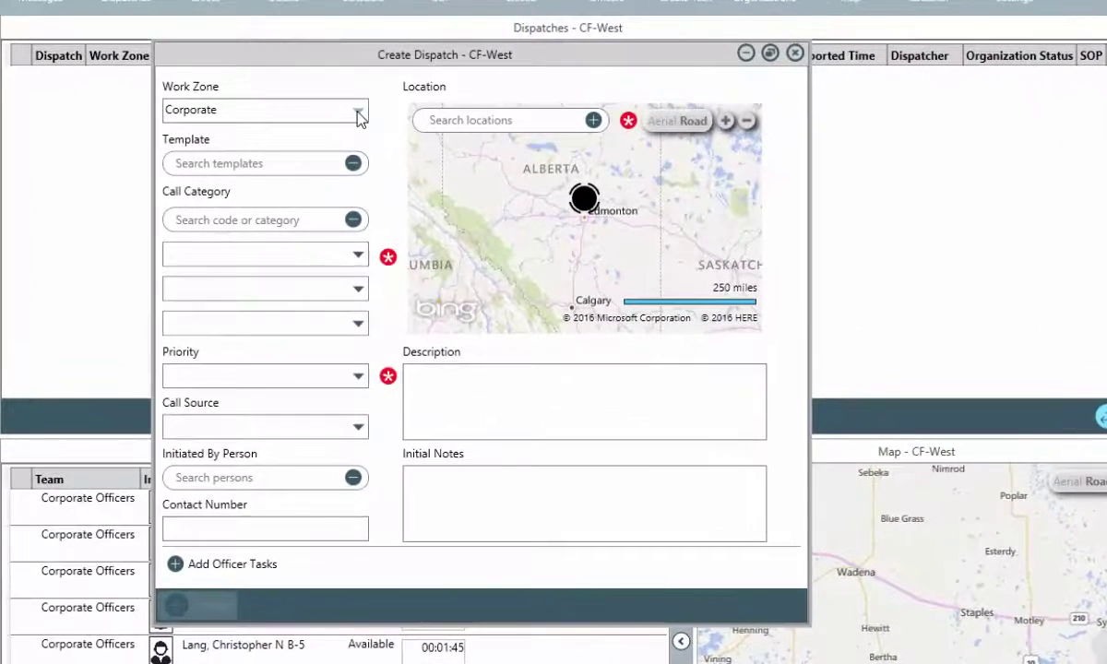
left_click(358, 112)
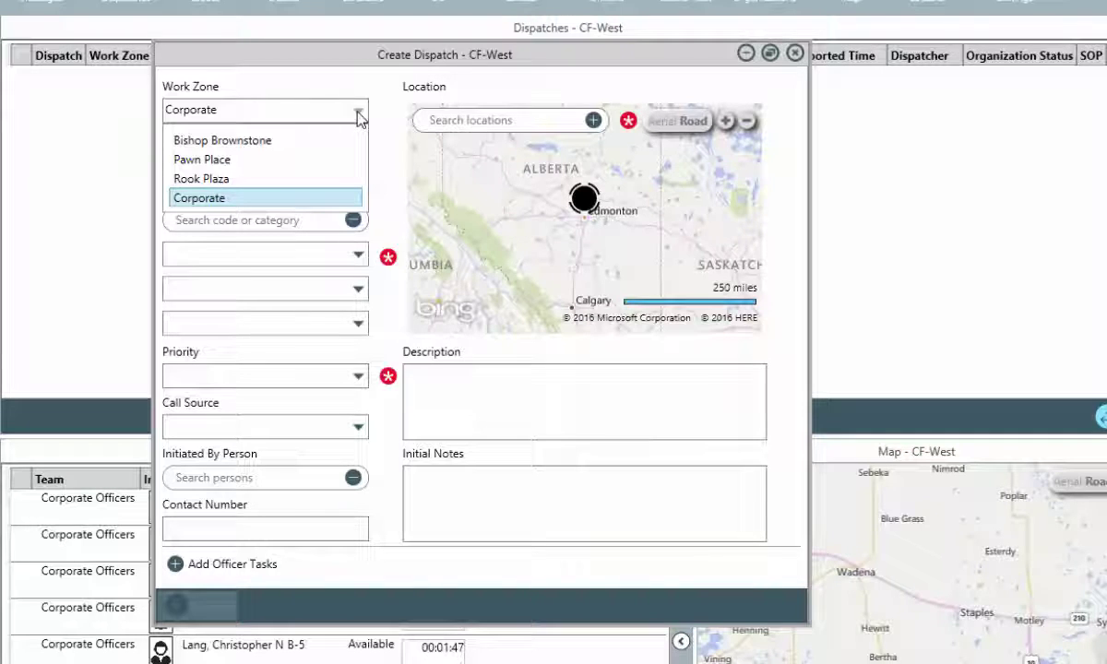
left_click(358, 115)
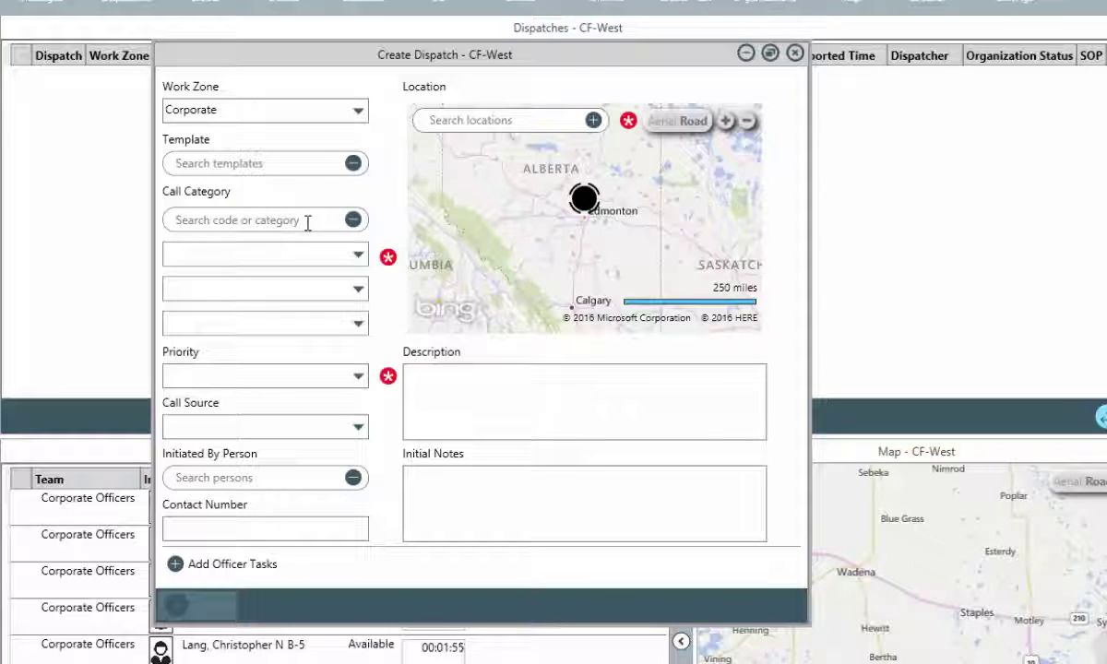
Clear the category search and choose Security Response → Alarm → Fire (SRA3) as call category.
type("sra3")
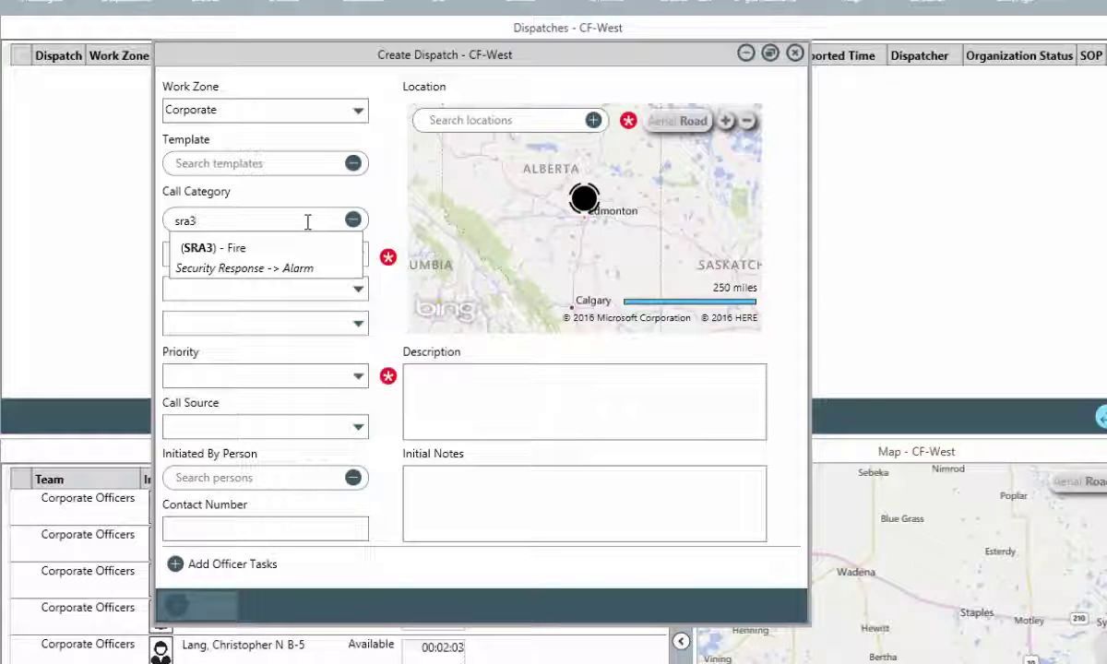
key("BackSpace")
key("BackSpace")
key("BackSpace")
key("BackSpace")
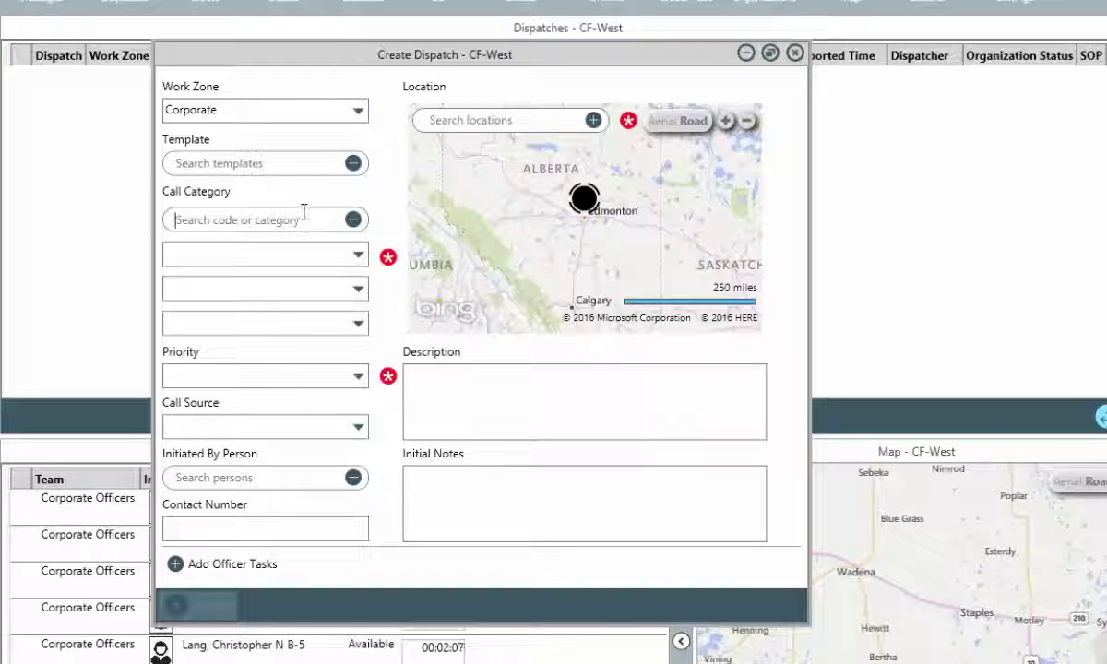
type("fire")
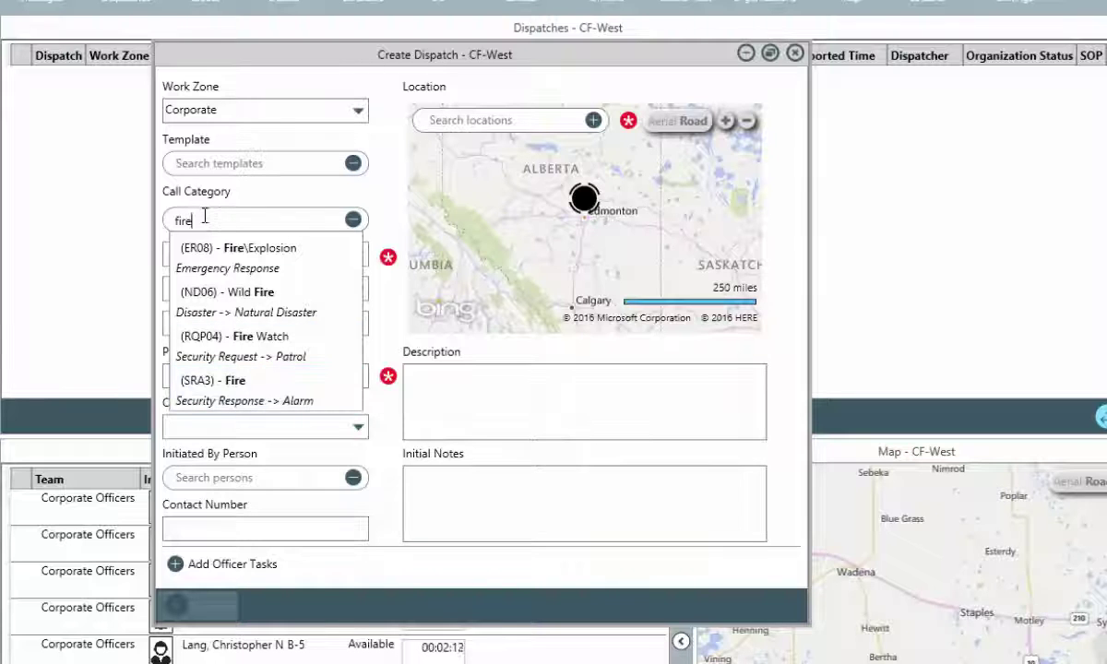
left_click_drag(192, 220, 149, 218)
key("BackSpace")
left_click(358, 255)
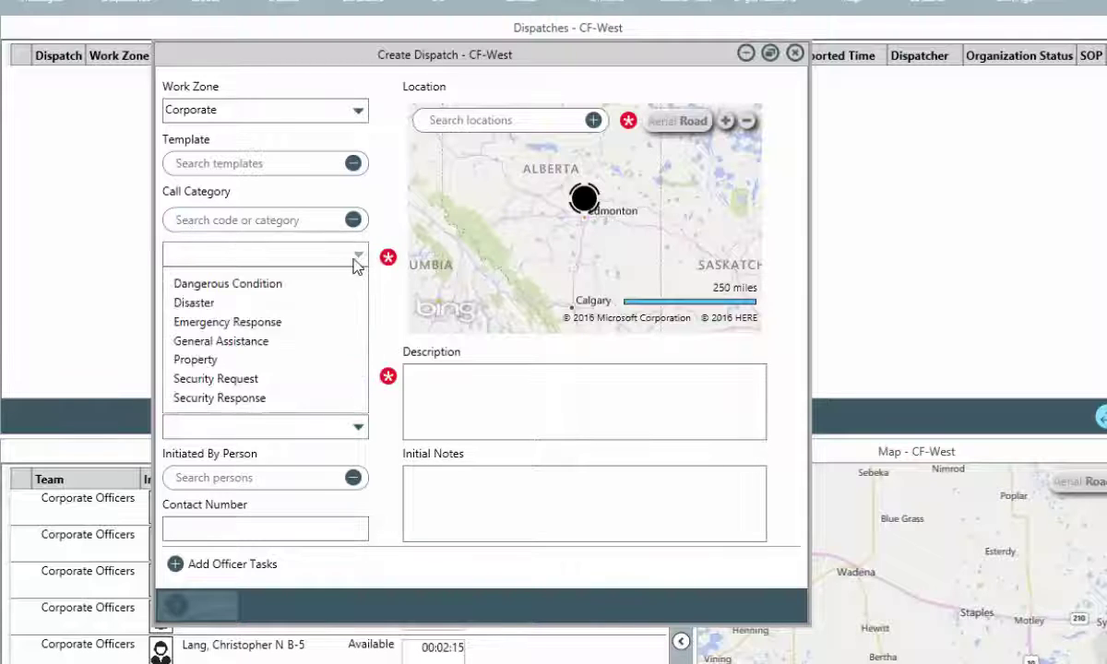
left_click(356, 359)
left_click(358, 288)
left_click(349, 334)
left_click(358, 323)
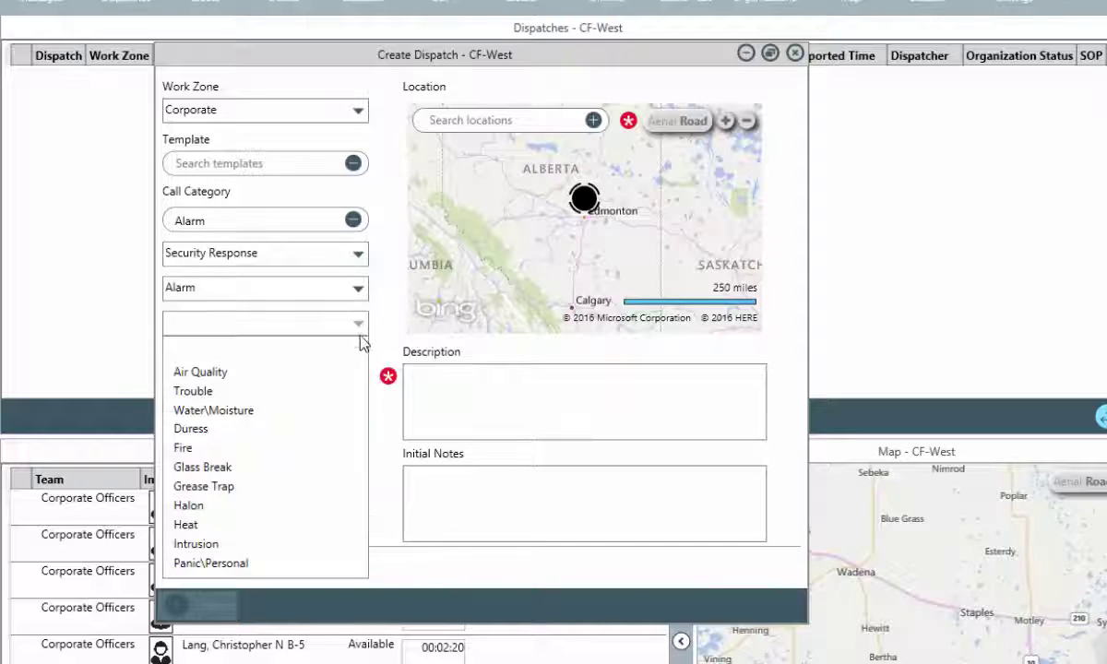
left_click(349, 448)
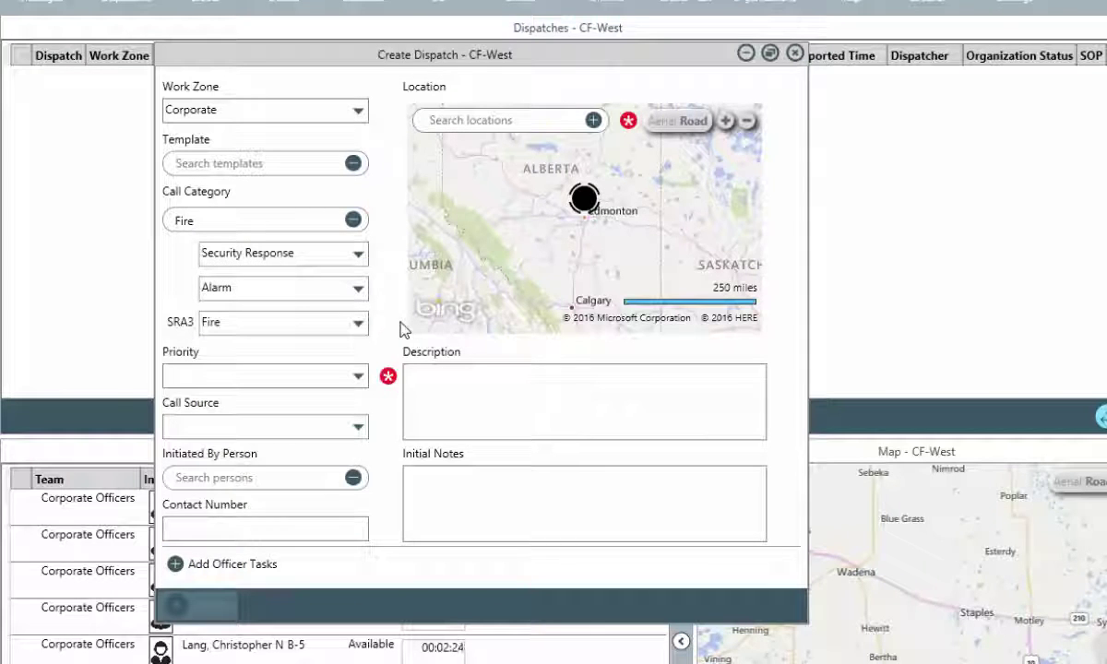
Set priority to Urgent and location to Peter Building, 10020 101A Avenue Northwest, Edmonton.
left_click(360, 381)
left_click(340, 408)
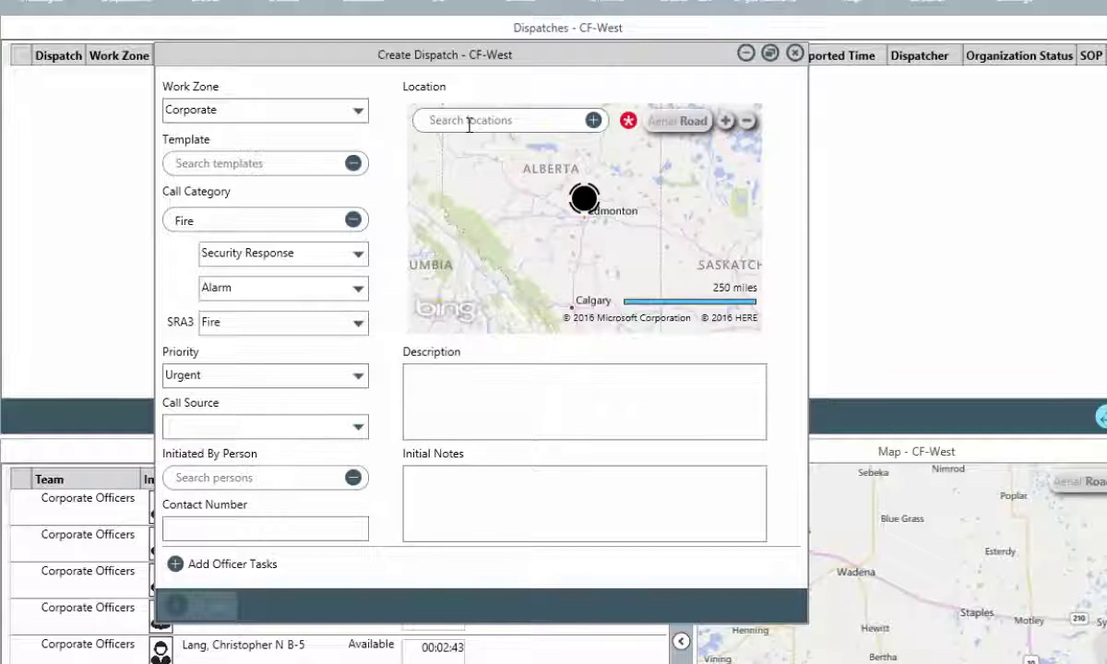
left_click(468, 126)
type("p")
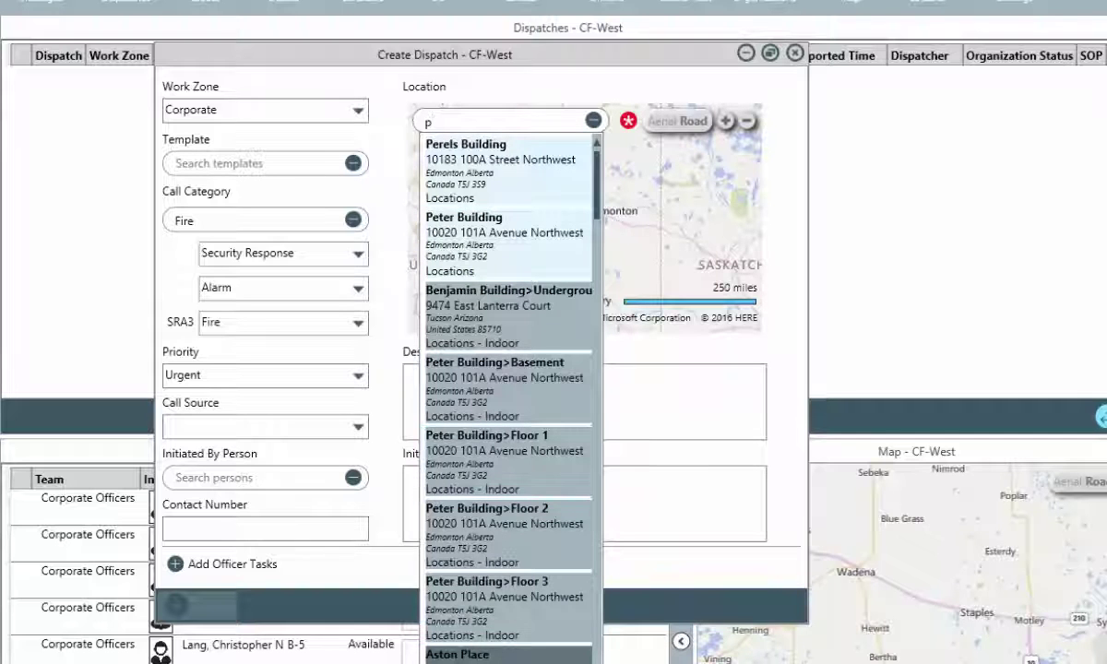
scroll(505, 443, "down", 3)
scroll(509, 397, "down", 6)
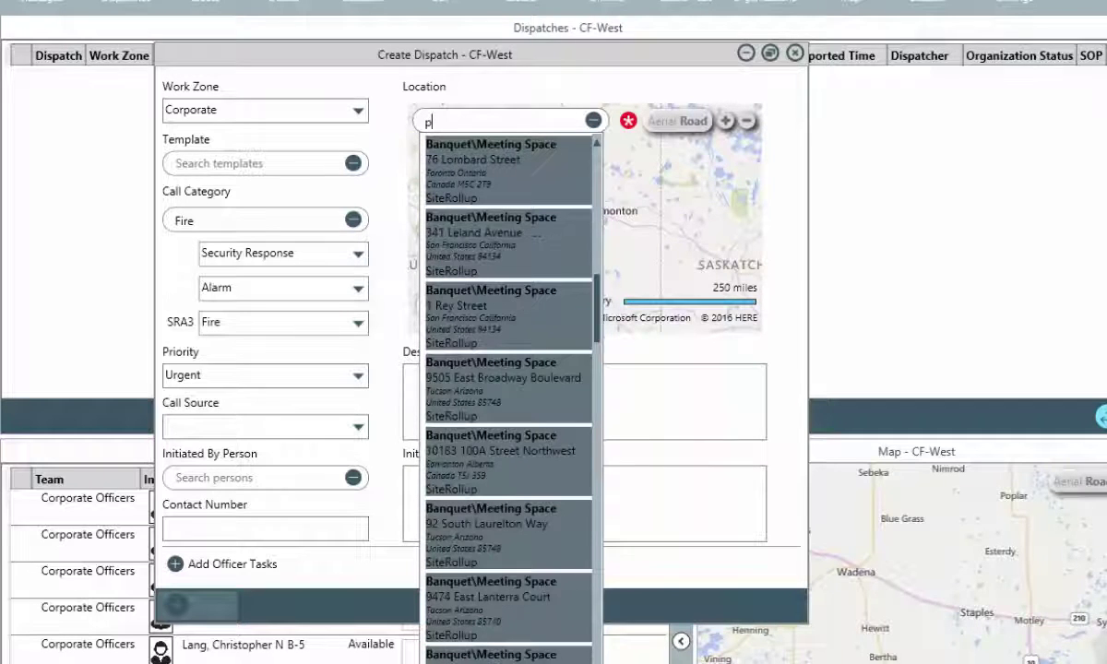
scroll(508, 397, "up", 9)
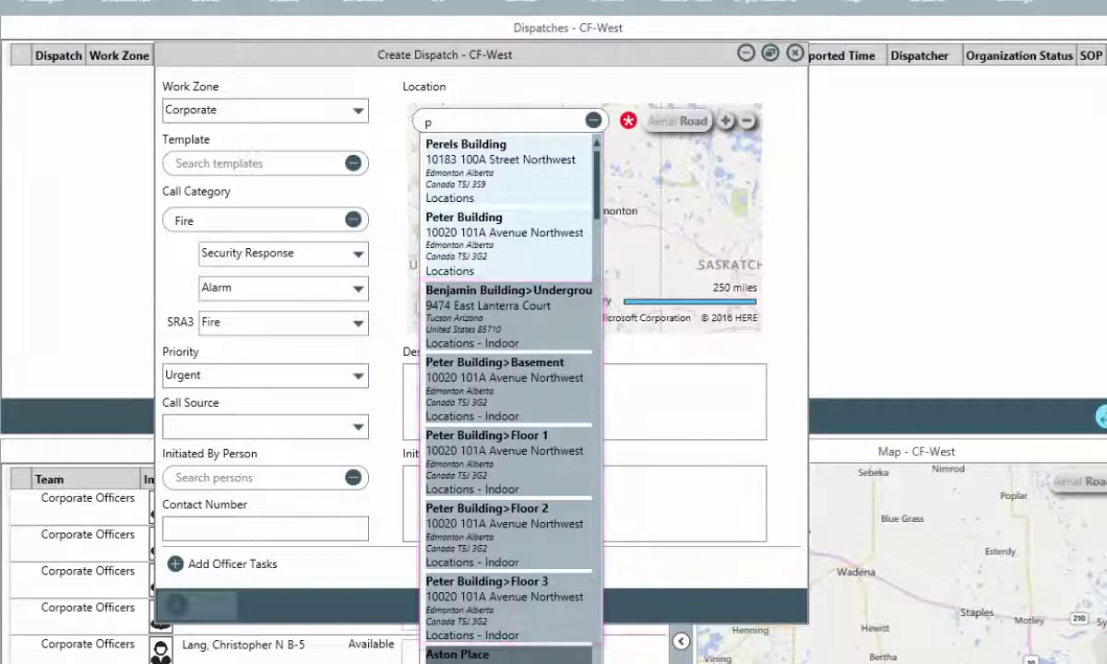
scroll(508, 387, "down", 10)
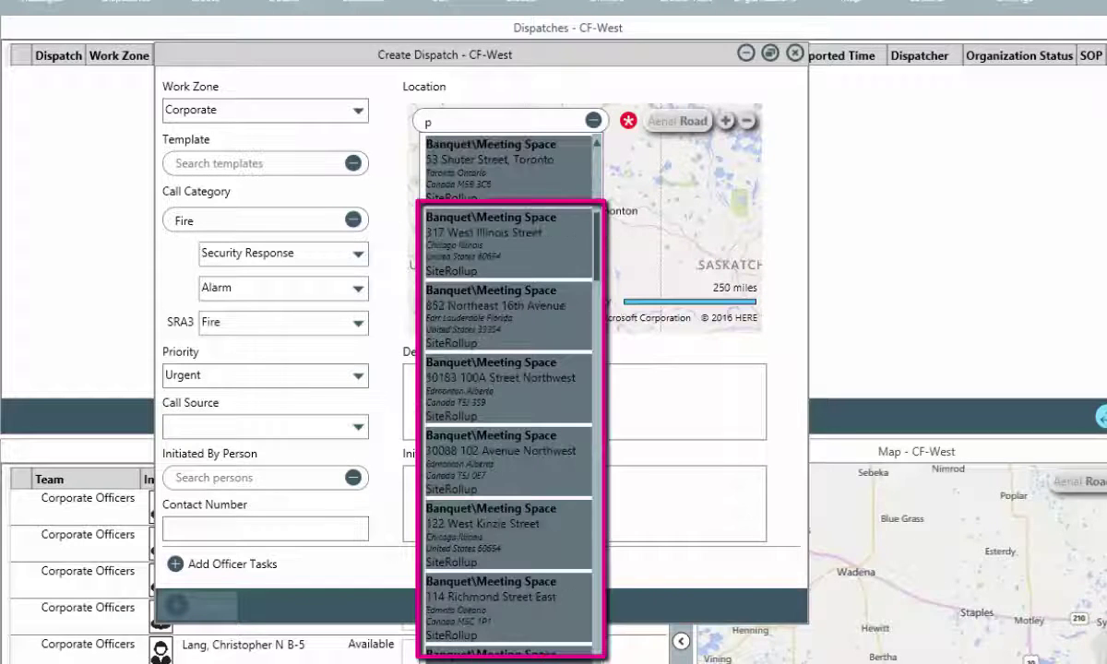
scroll(507, 387, "down", 3)
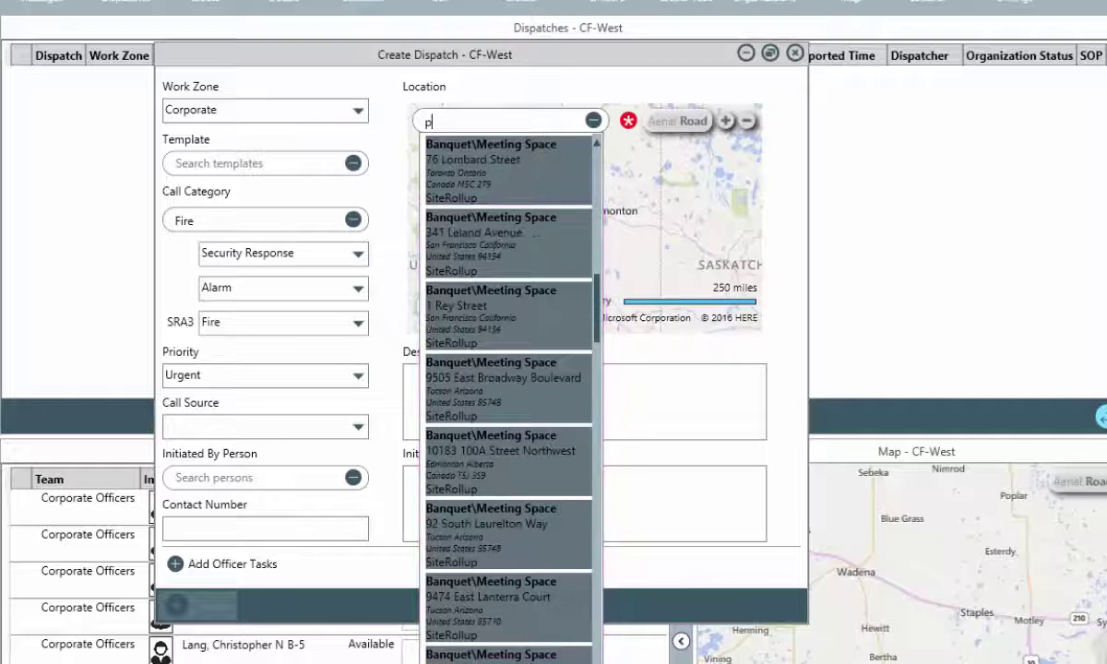
scroll(507, 387, "up", 15)
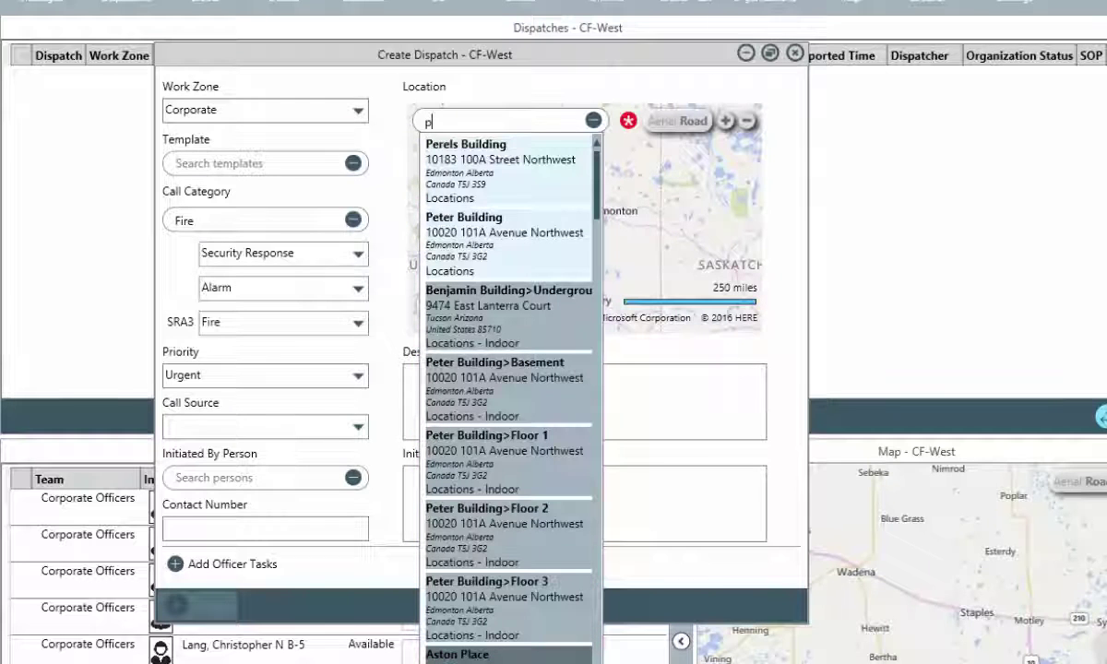
left_click(524, 261)
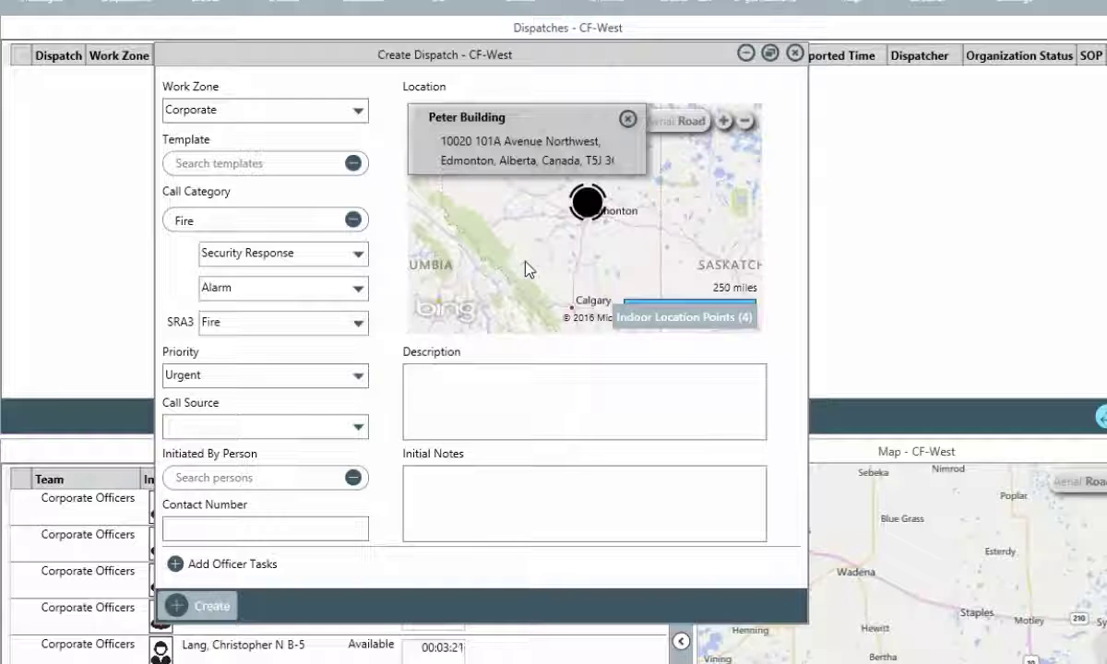
Mark an indoor location point on Floor 2 of Peter Building.
left_click(668, 320)
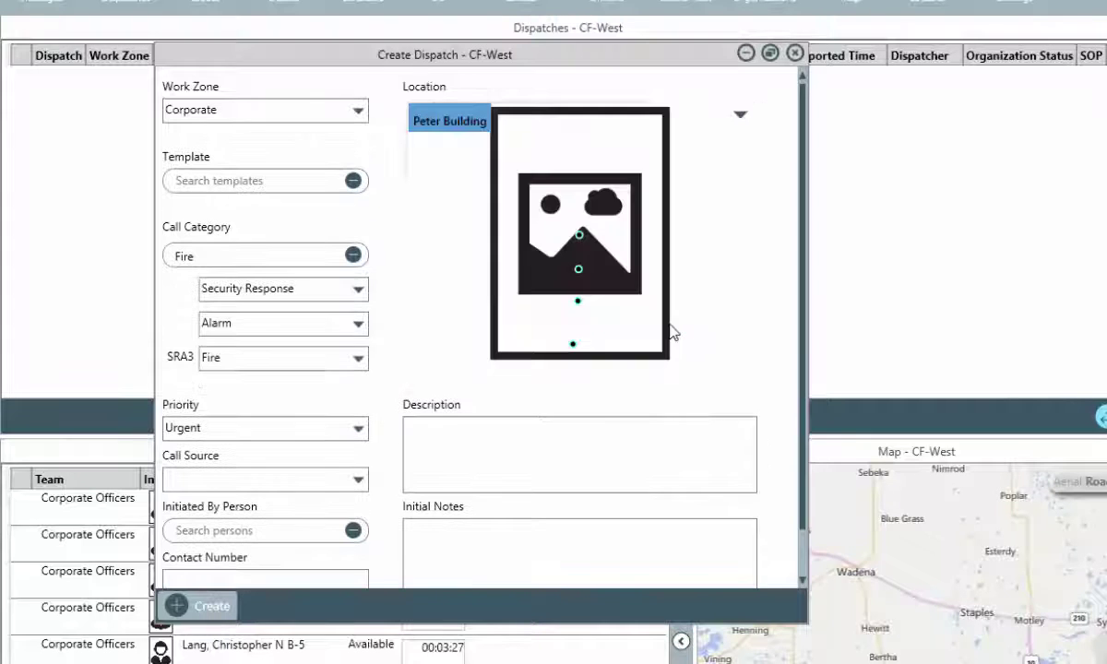
left_click(577, 300)
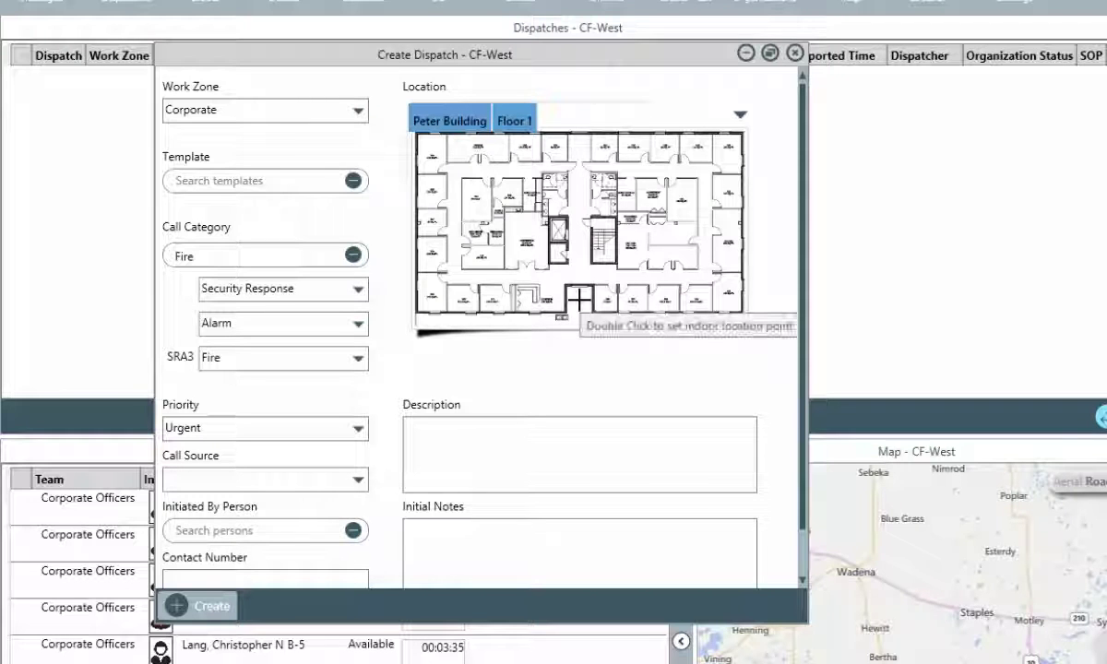
left_click(439, 122)
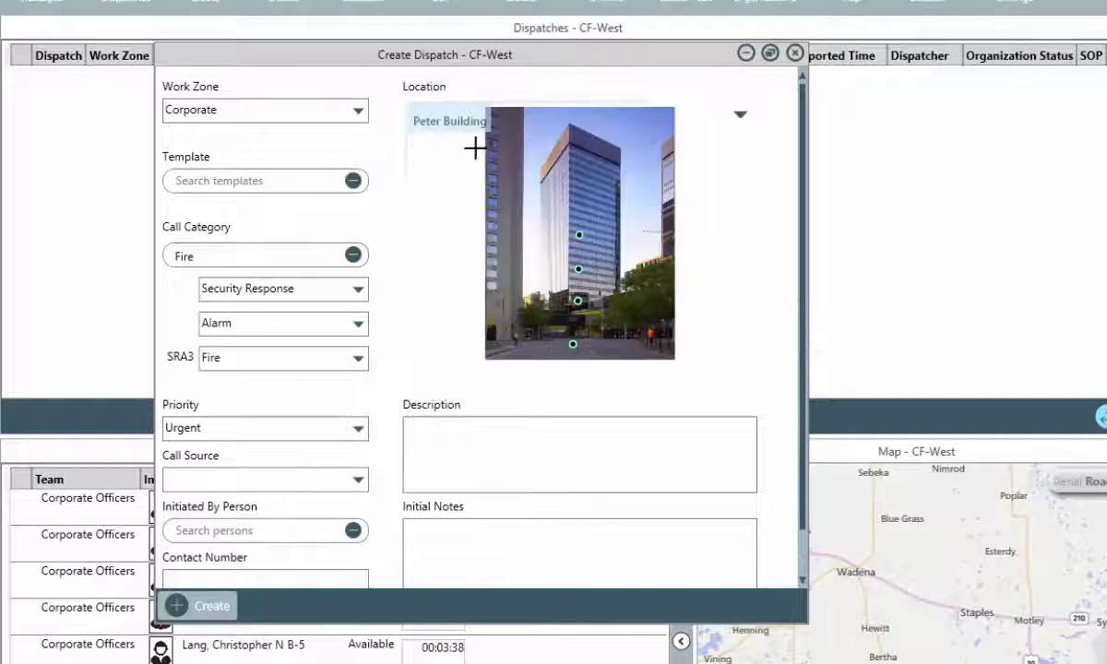
left_click(577, 270)
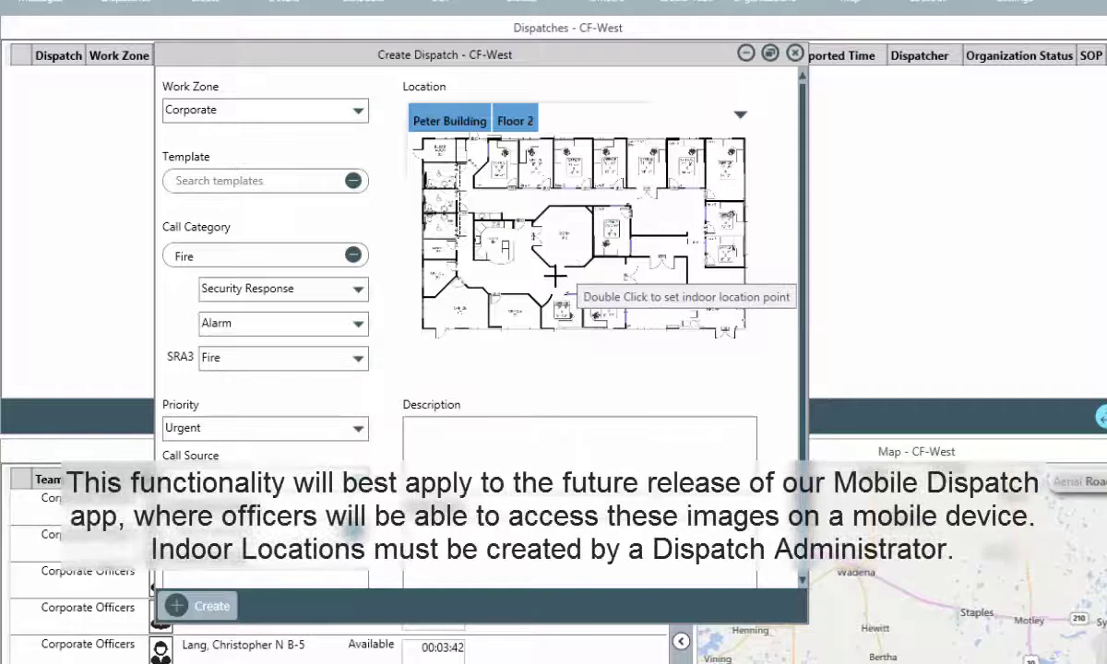
double_click(524, 281)
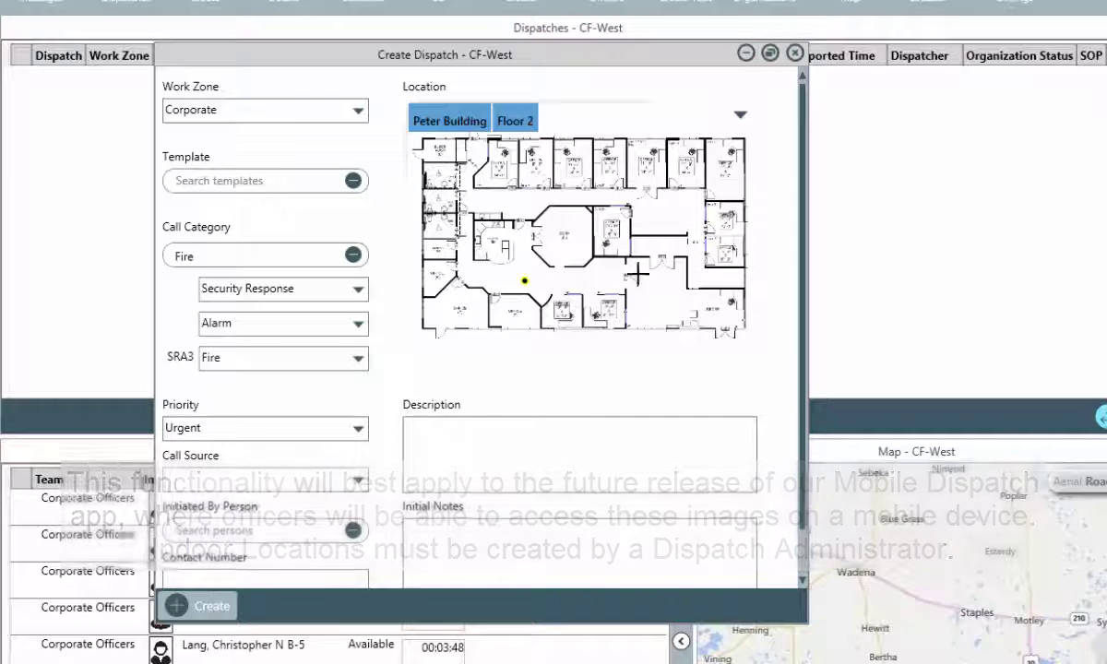
Return to the map and enter the description 'Fire alarm has gone off'.
left_click(741, 116)
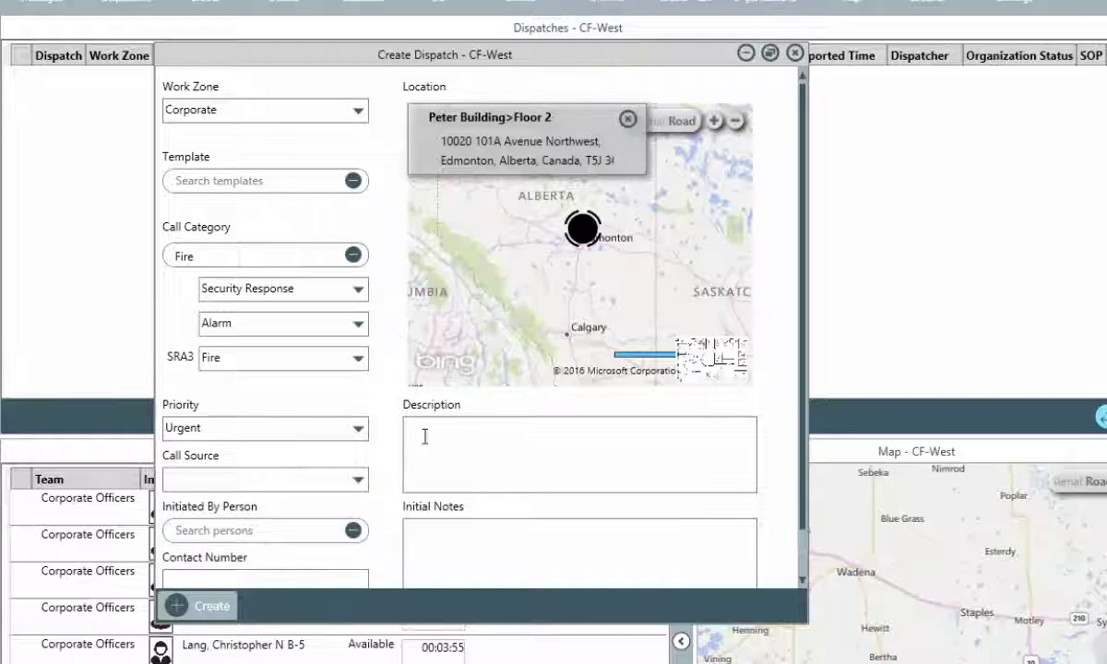
left_click(360, 481)
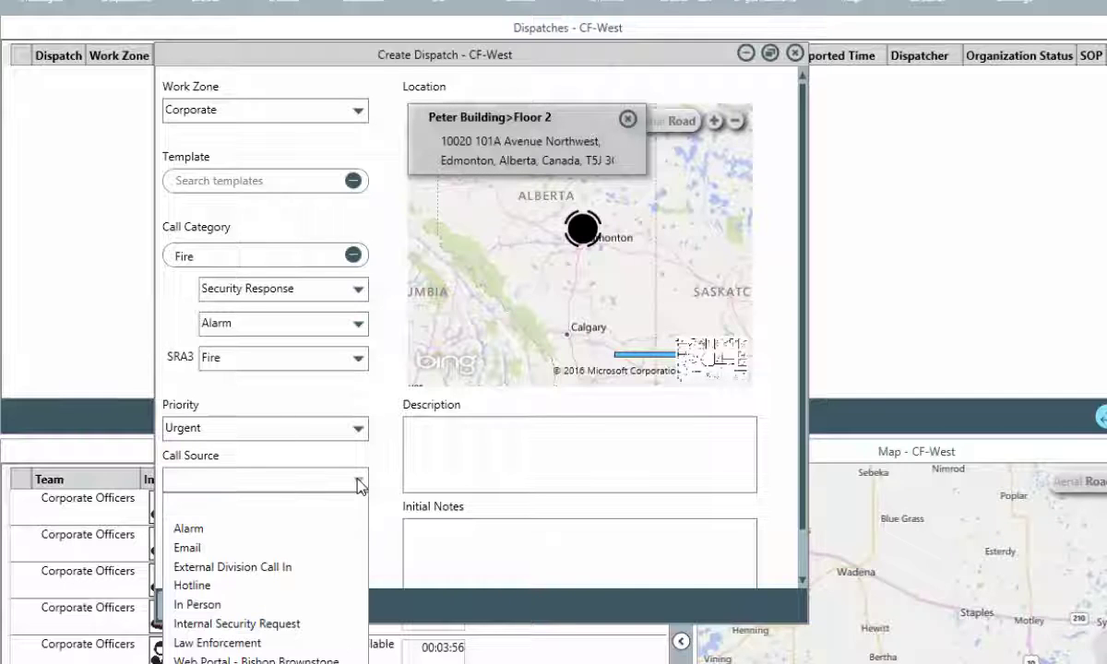
left_click(321, 509)
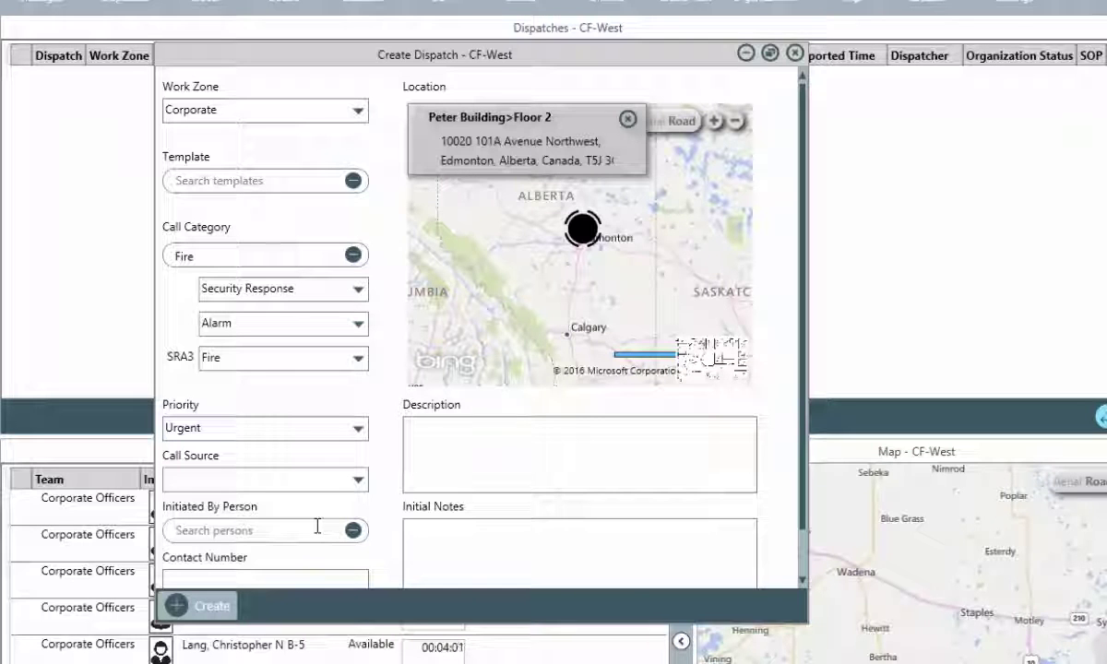
left_click(456, 442)
type("Fire alarm has gone off")
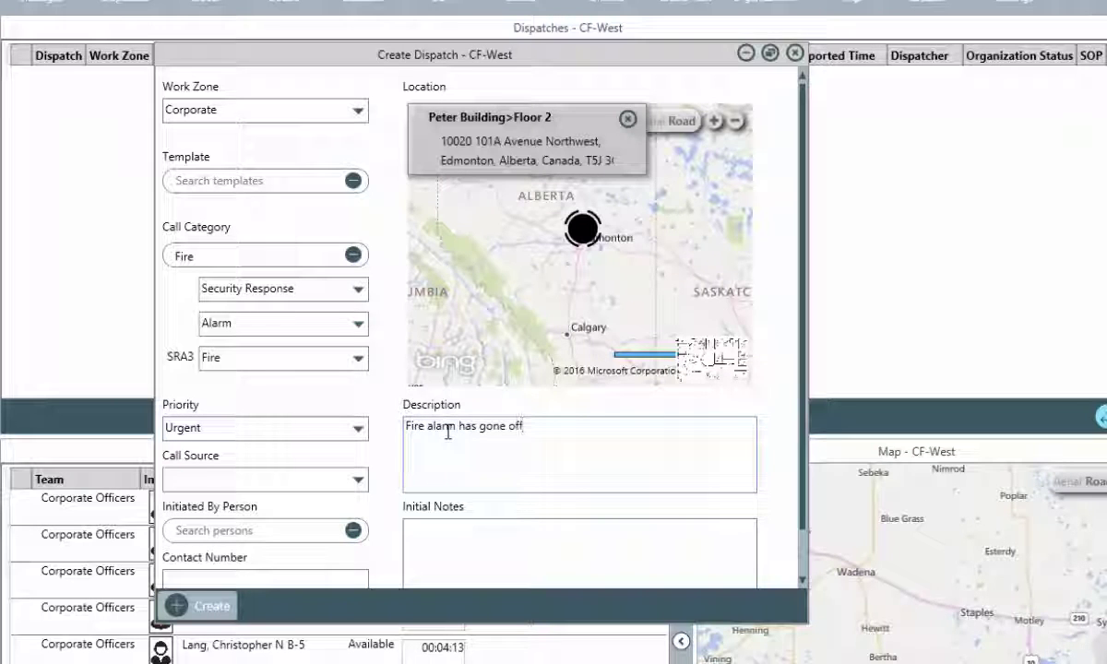
left_click(468, 533)
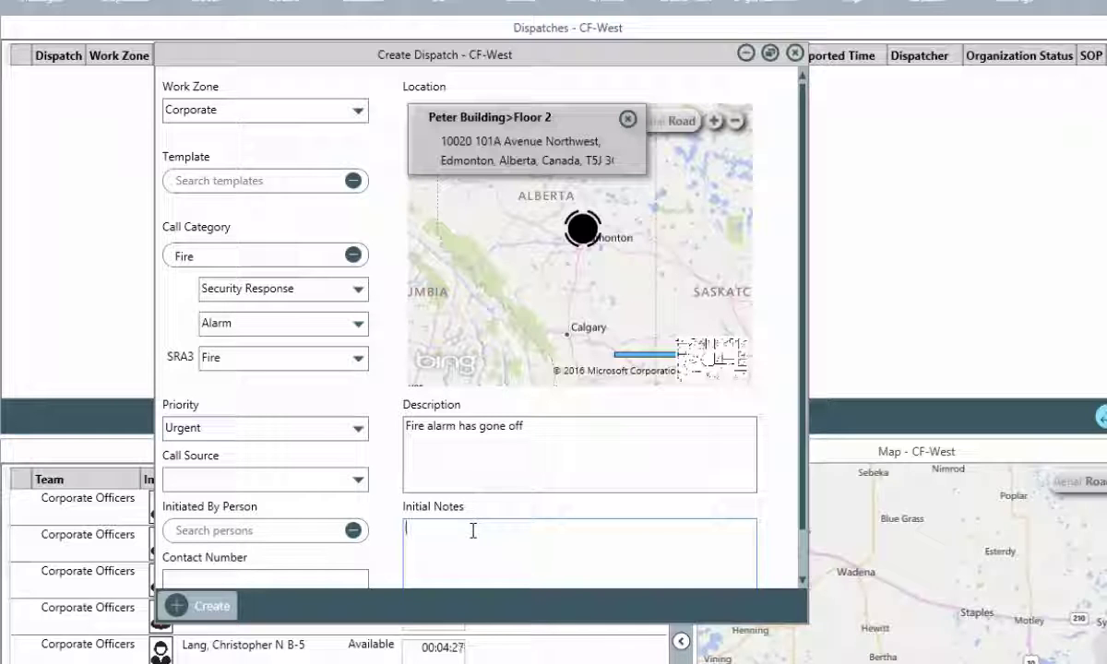
Enter initial notes 'Officer dispatched to location.' and 'Please proceed to location' on two lines.
type("Officer")
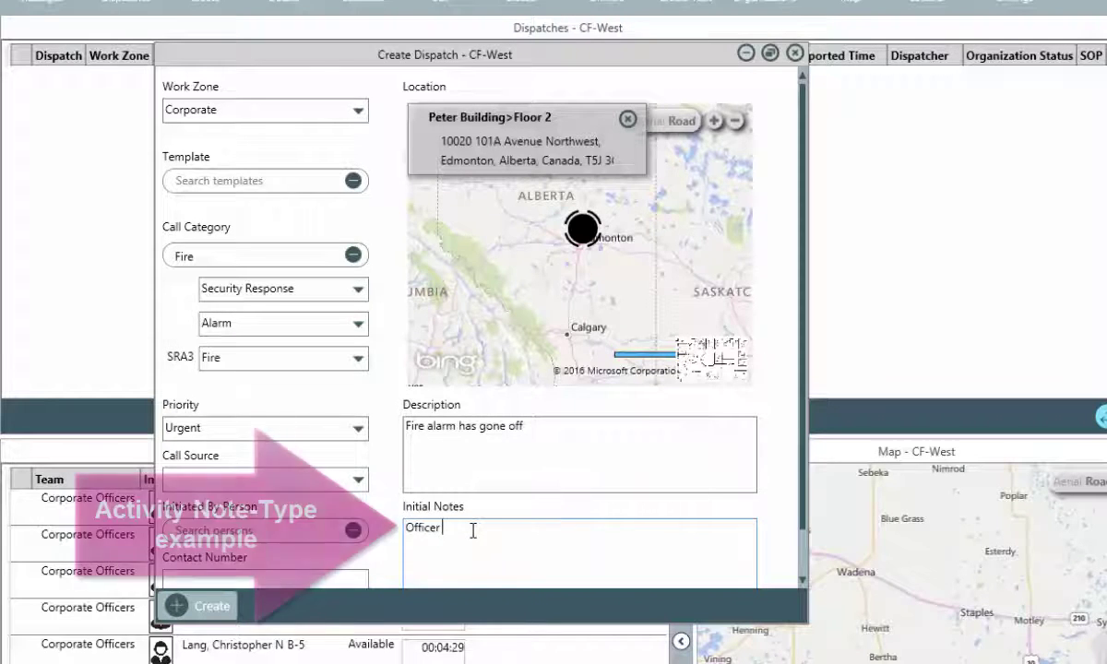
type(" dispatched to location.")
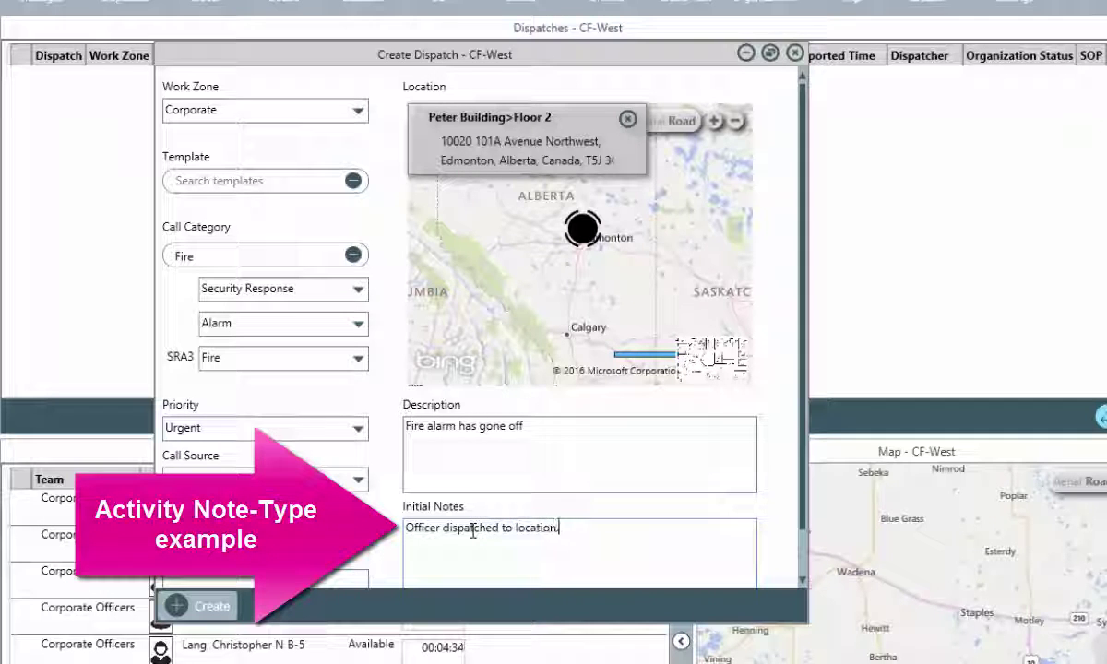
key("Return")
key("Return")
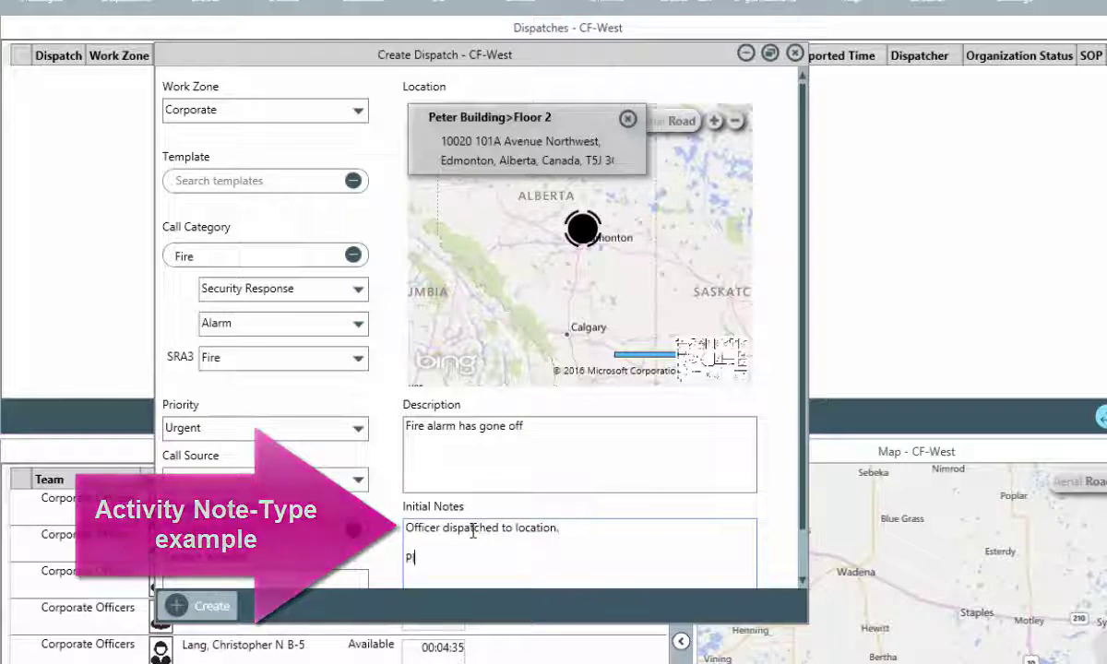
type("lease proceed to location")
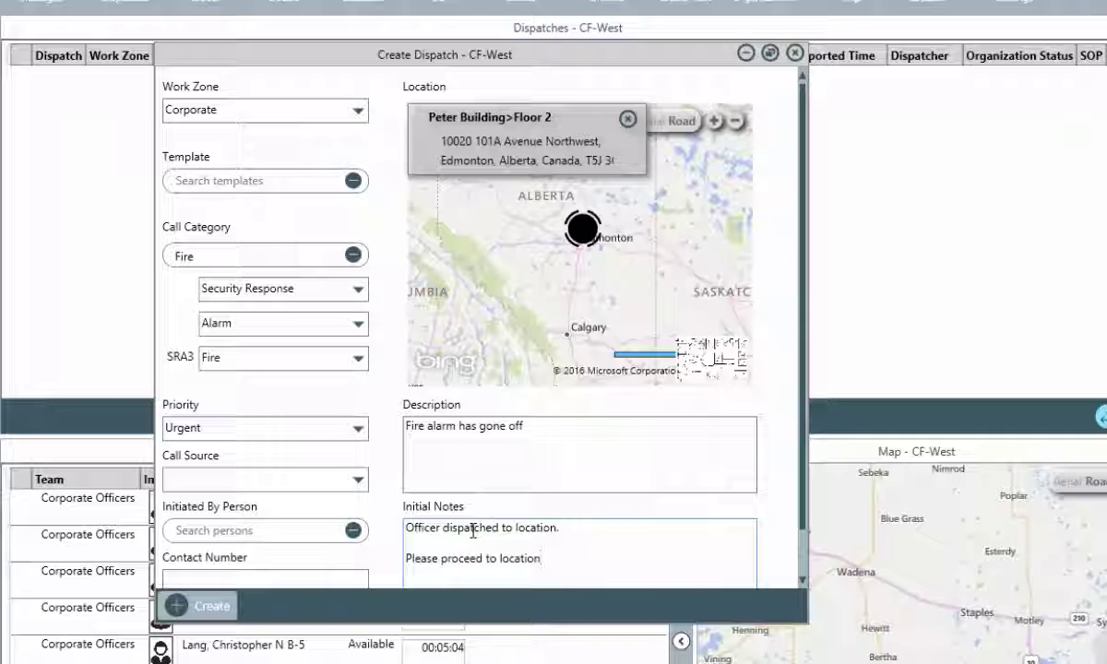
scroll(808, 573, "down", 2)
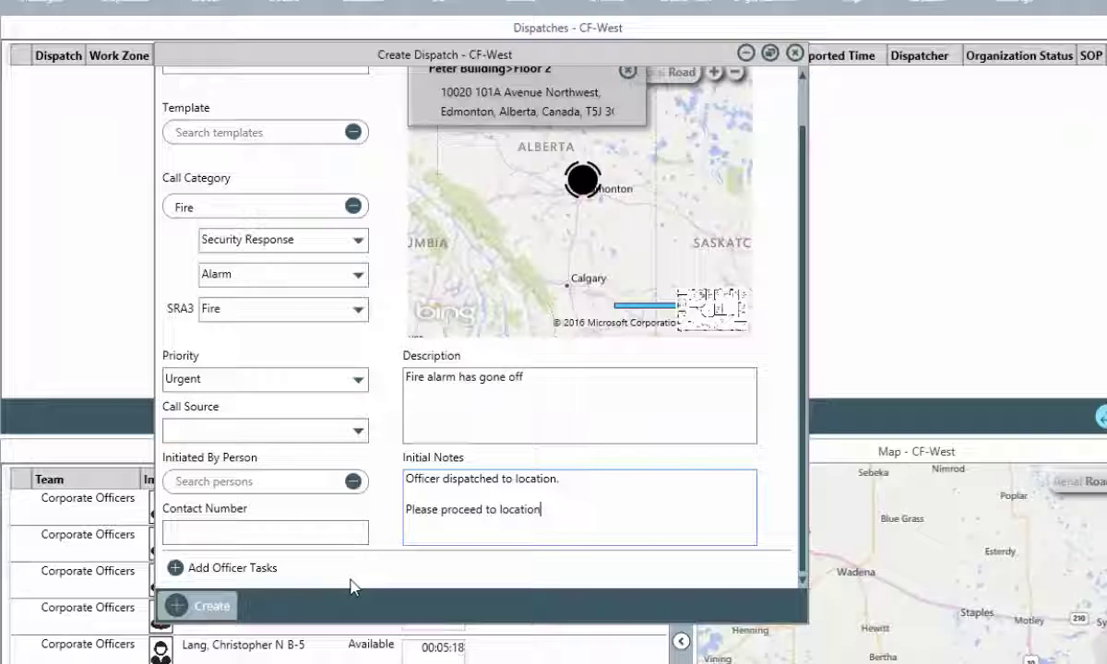
Add officer tasks 'Please proceed to location', 'Verify if a fire is occurring', 'Evacuate building in the event of a fire'.
left_click(175, 567)
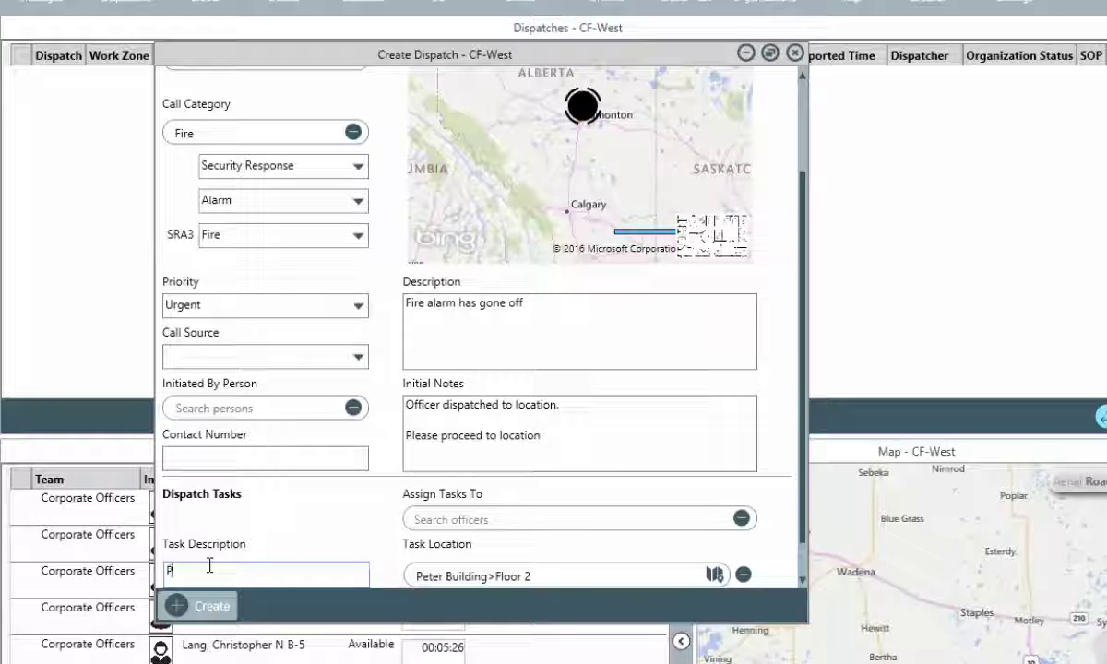
type("Please proce")
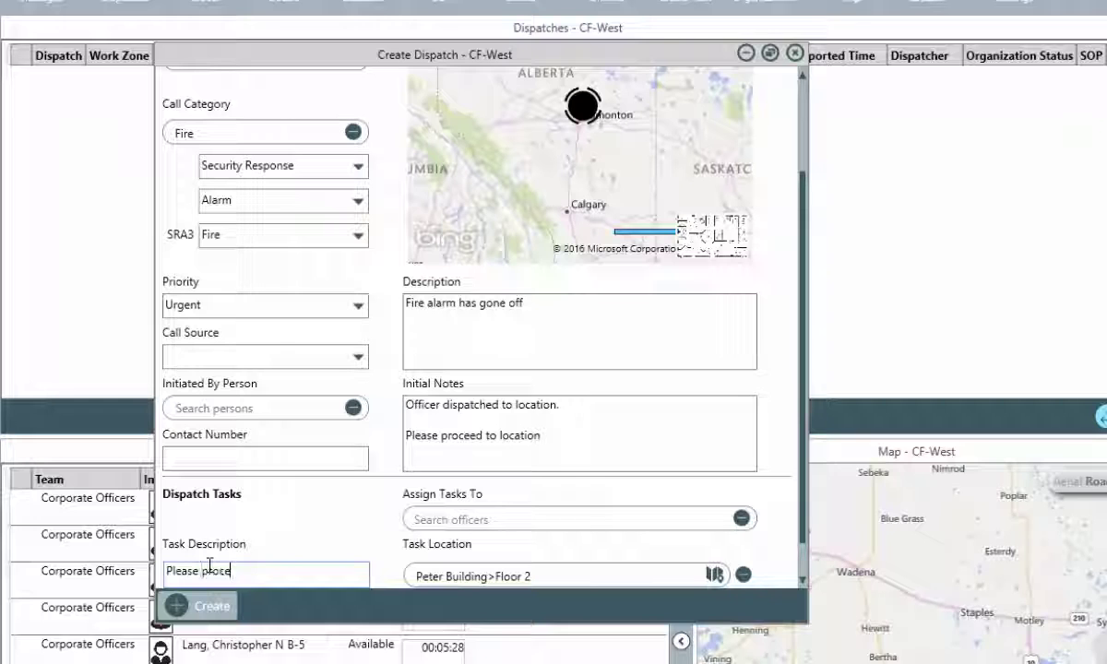
type("ed to location")
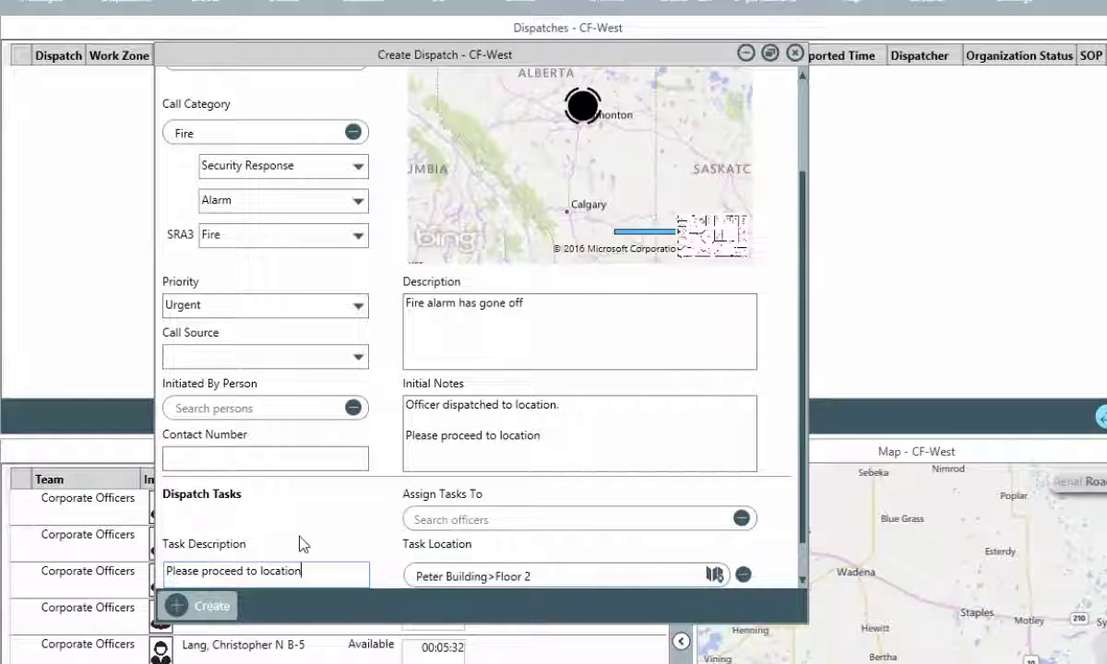
scroll(301, 539, "down", 1)
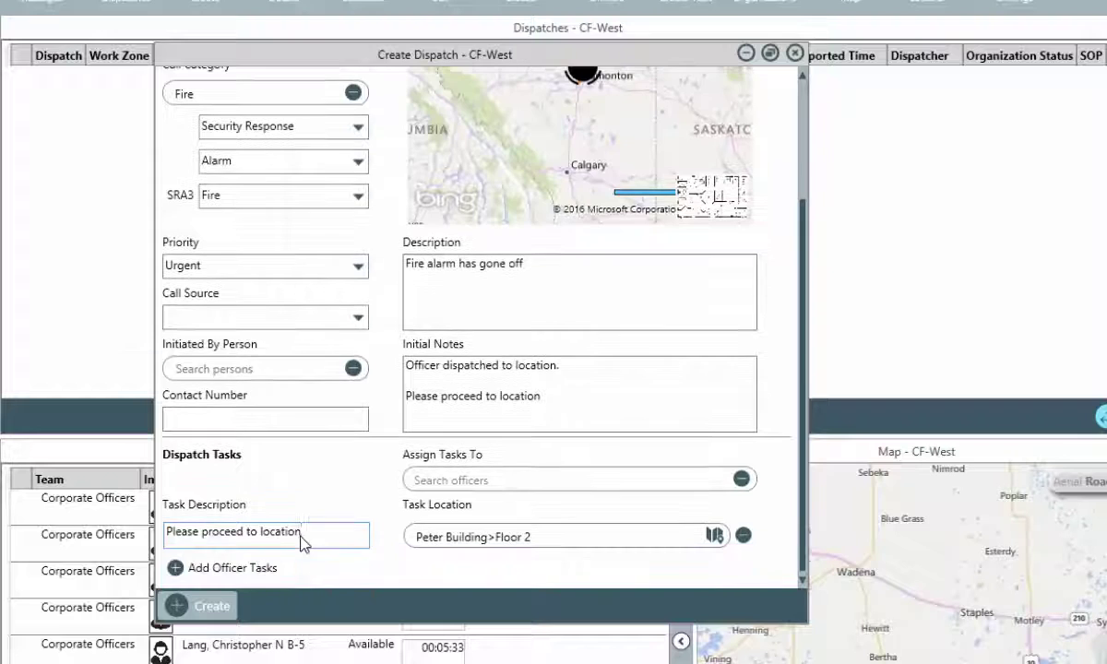
left_click(180, 567)
type("Verify if a fire is occurring")
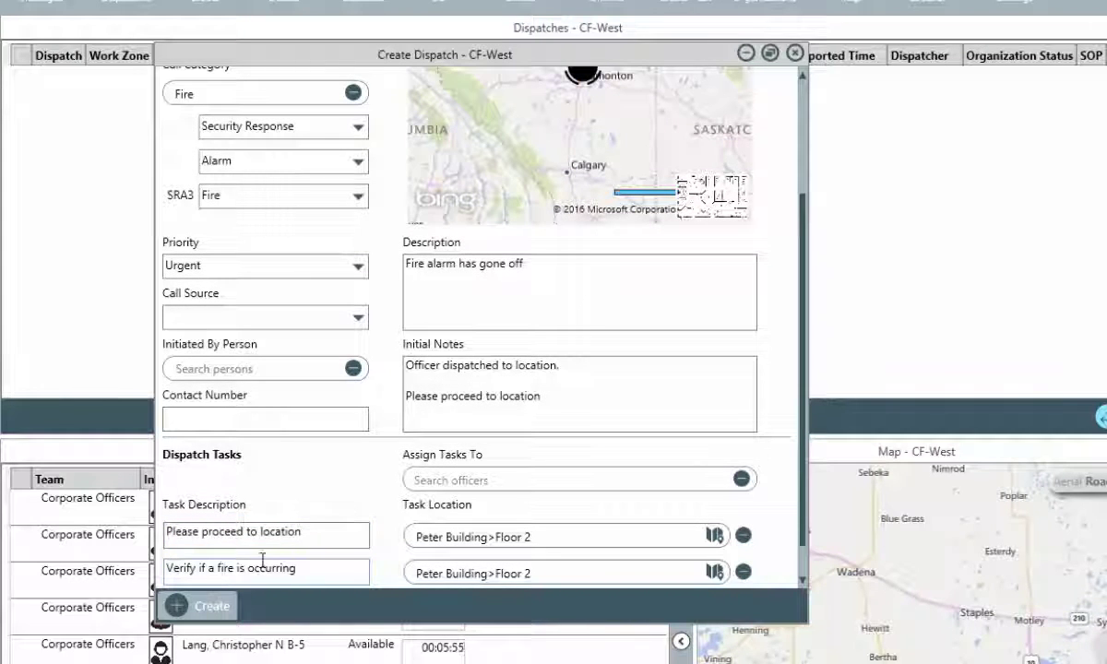
scroll(806, 541, "down", 1)
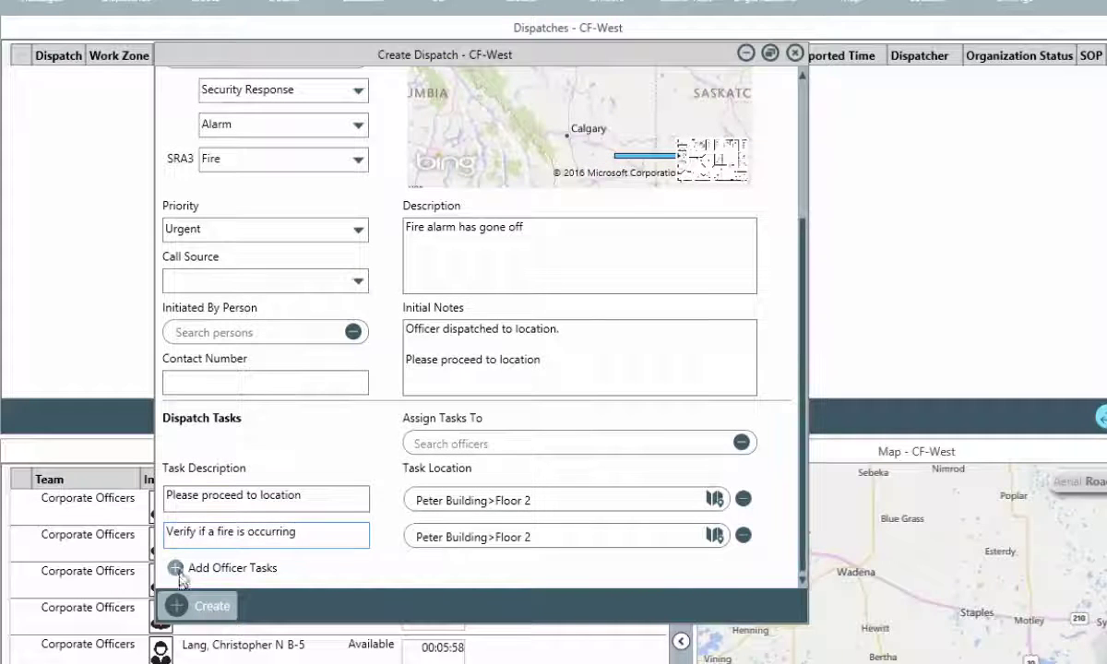
left_click(231, 565)
type("Evacuate building in the event of a fire")
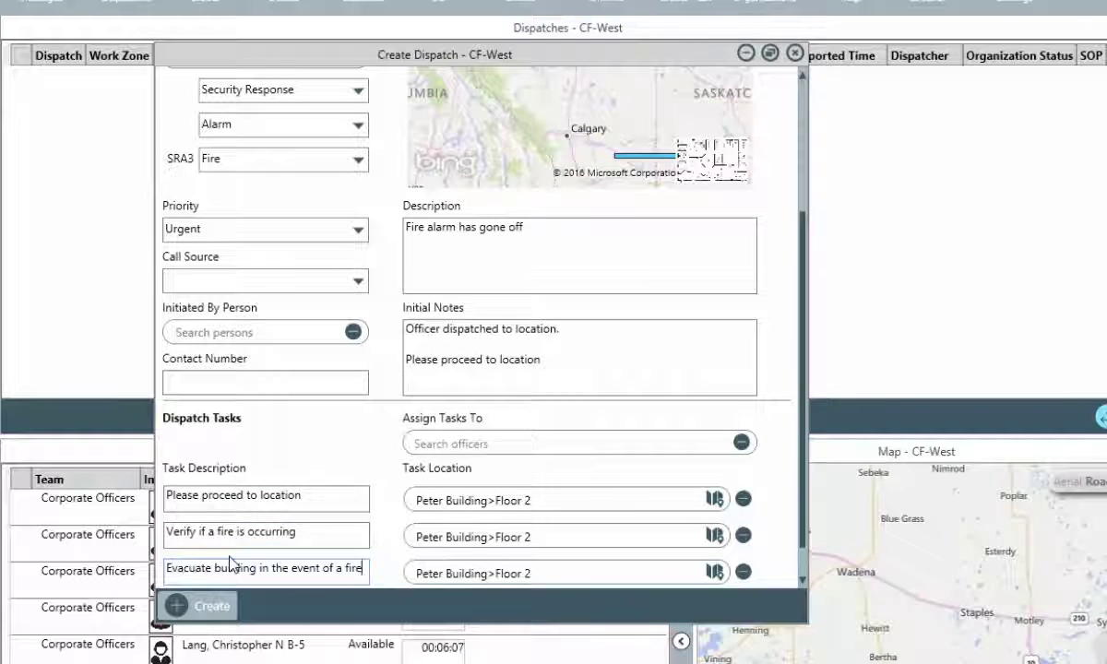
Assign the tasks to the suggested officer and create the dispatch.
left_click(477, 443)
type("lan")
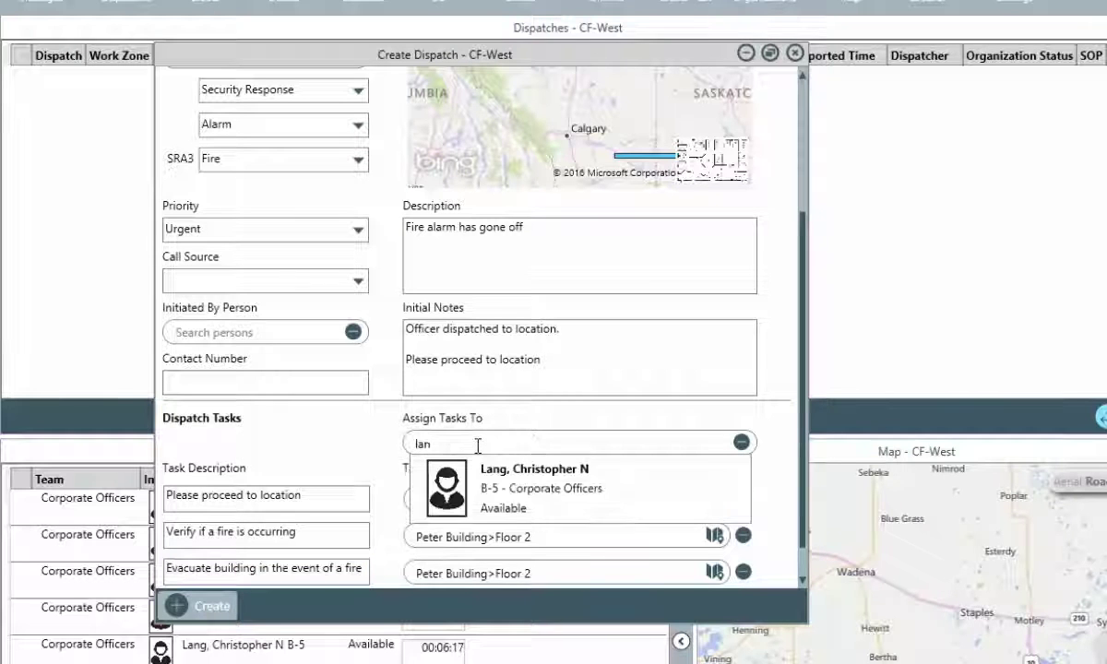
key("Down")
key("Return")
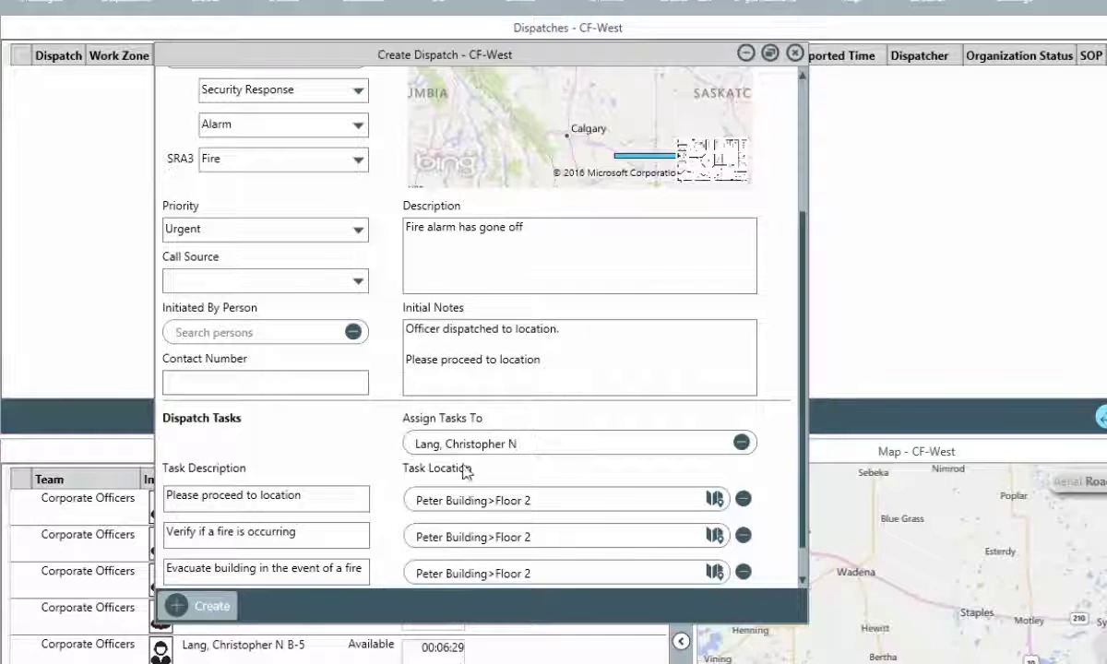
left_click(206, 608)
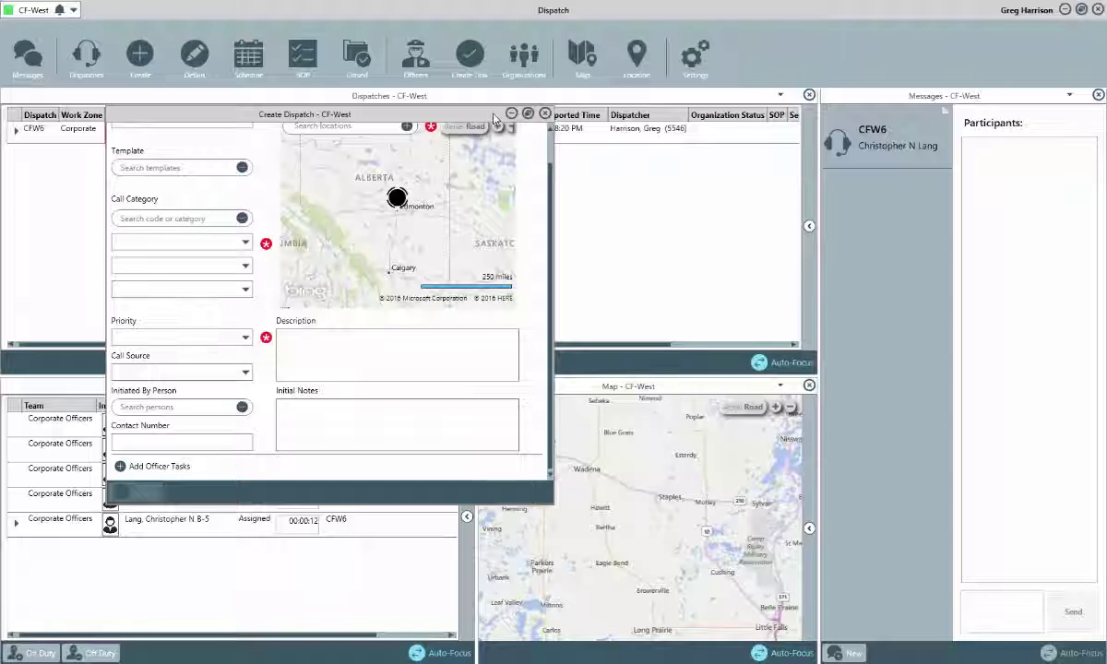
Float the blank Create Dispatch pane off the officers list and close it.
left_click_drag(461, 115, 429, 236)
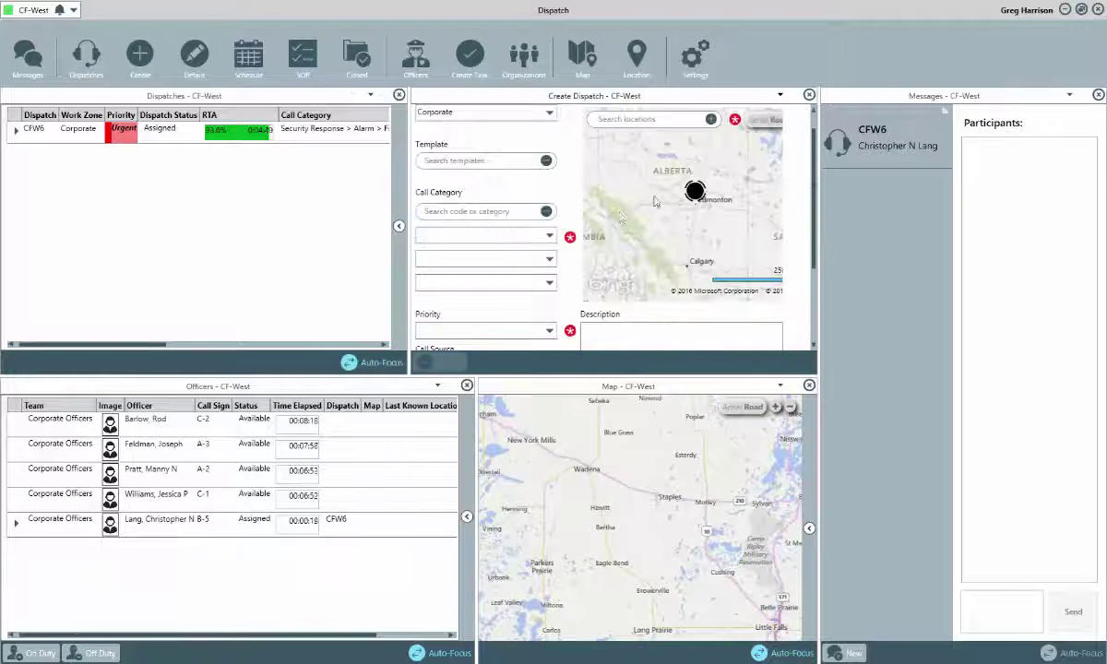
left_click(779, 96)
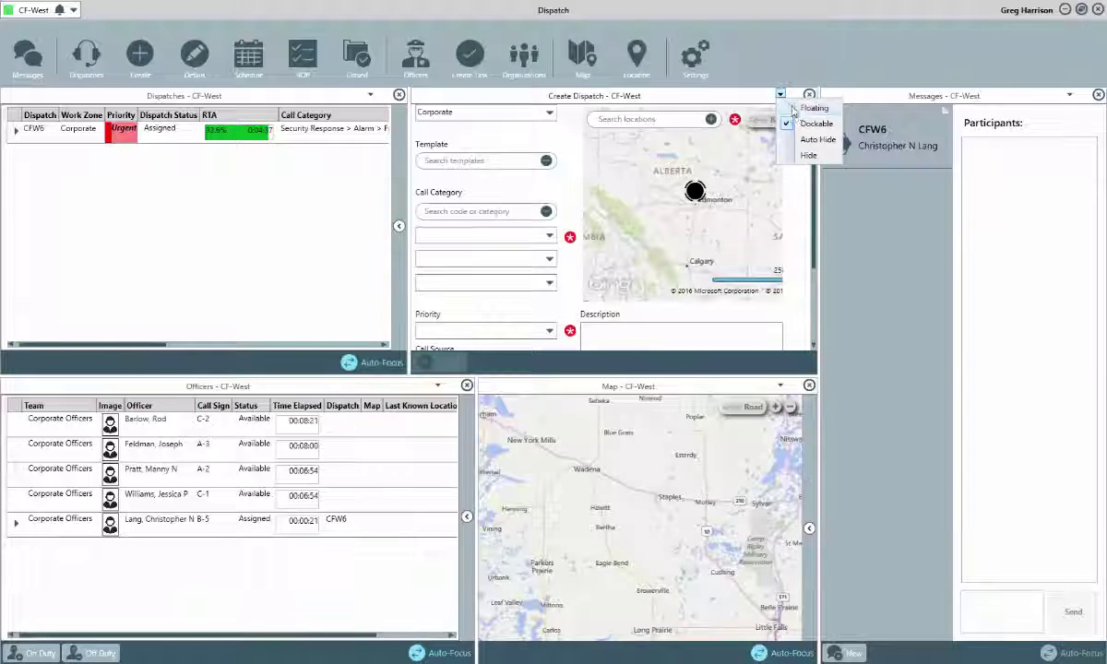
left_click(800, 108)
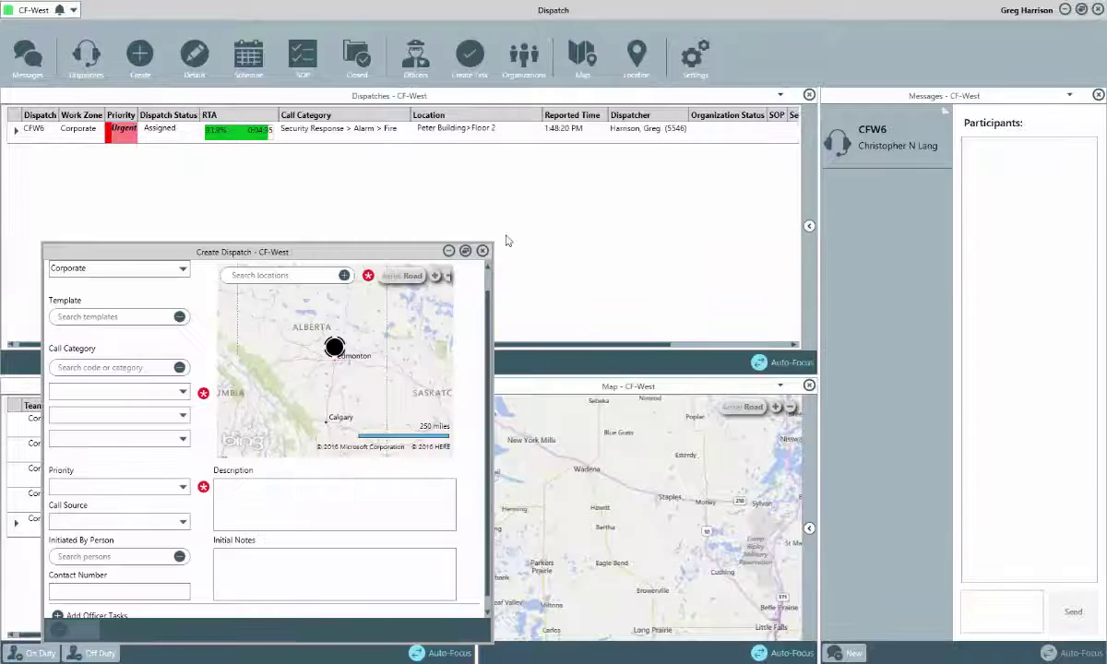
left_click_drag(406, 251, 1045, 184)
left_click(1081, 183)
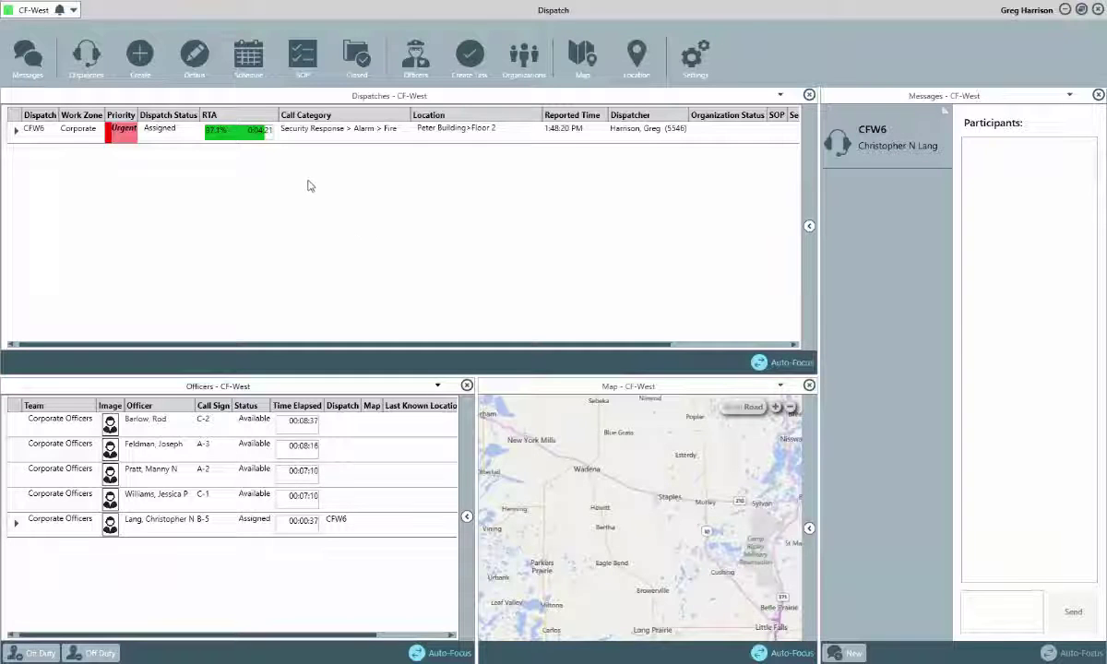
Select dispatch CFW6 and open its message conversation.
left_click(90, 129)
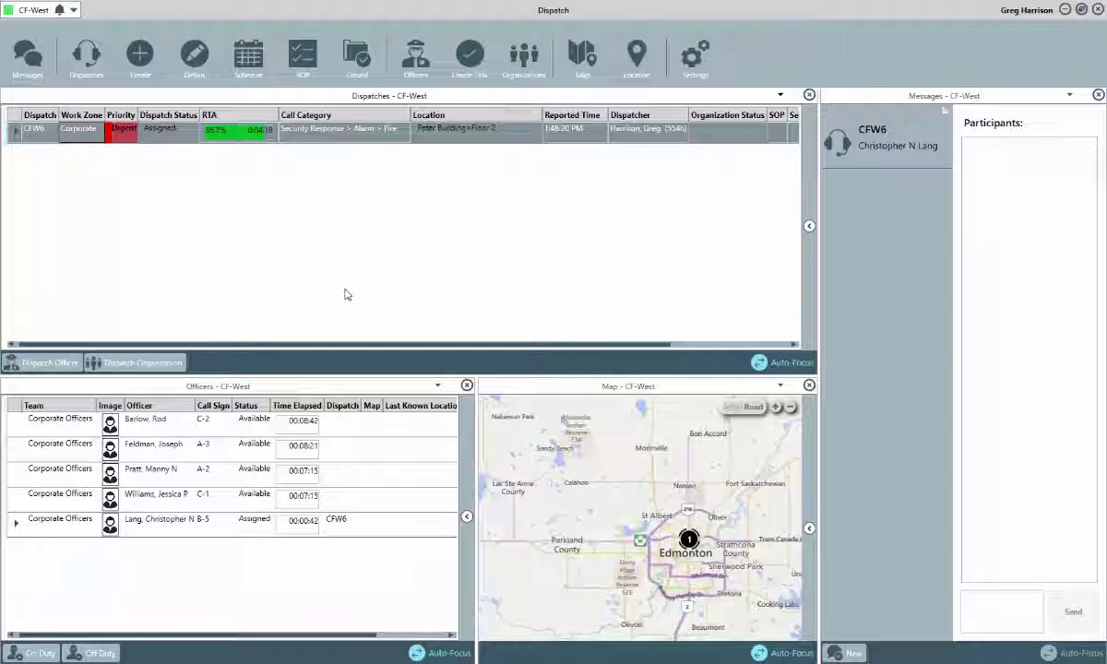
left_click(913, 154)
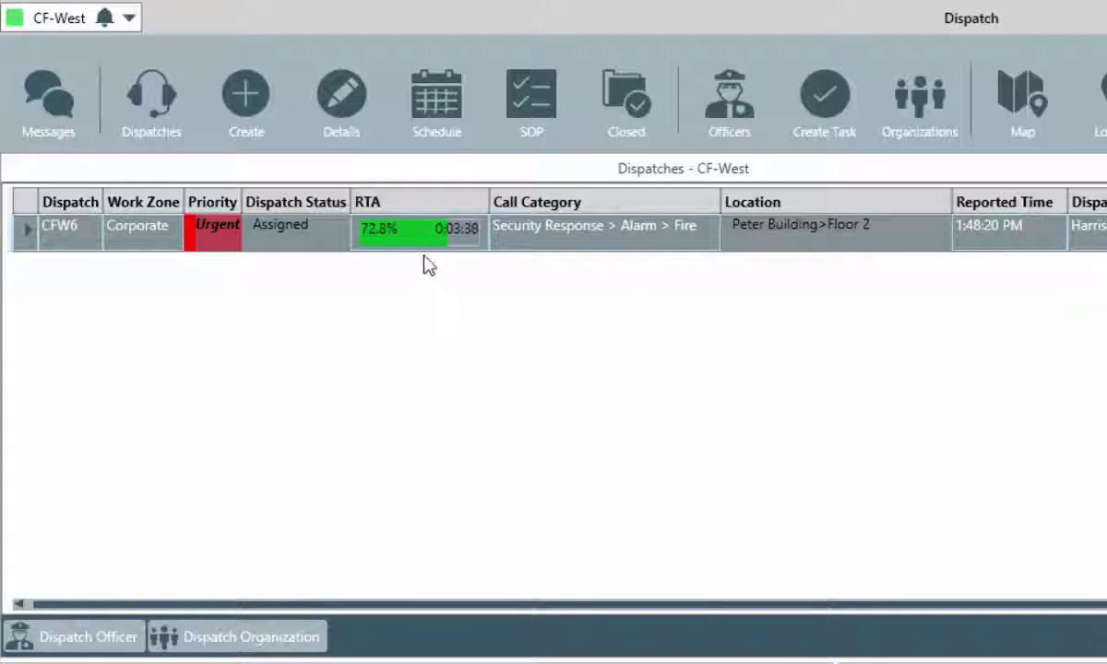
Show CFW6's RTA details: 61.3%, about 3:04 left of the 5-minute target.
mouse_move(420, 248)
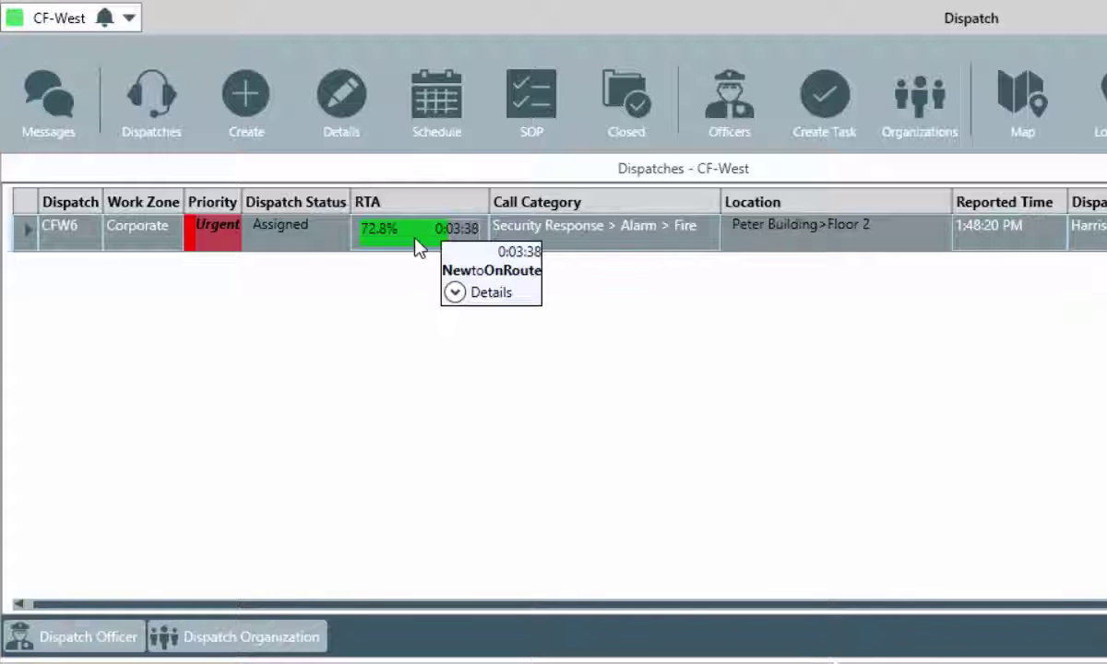
left_click(454, 291)
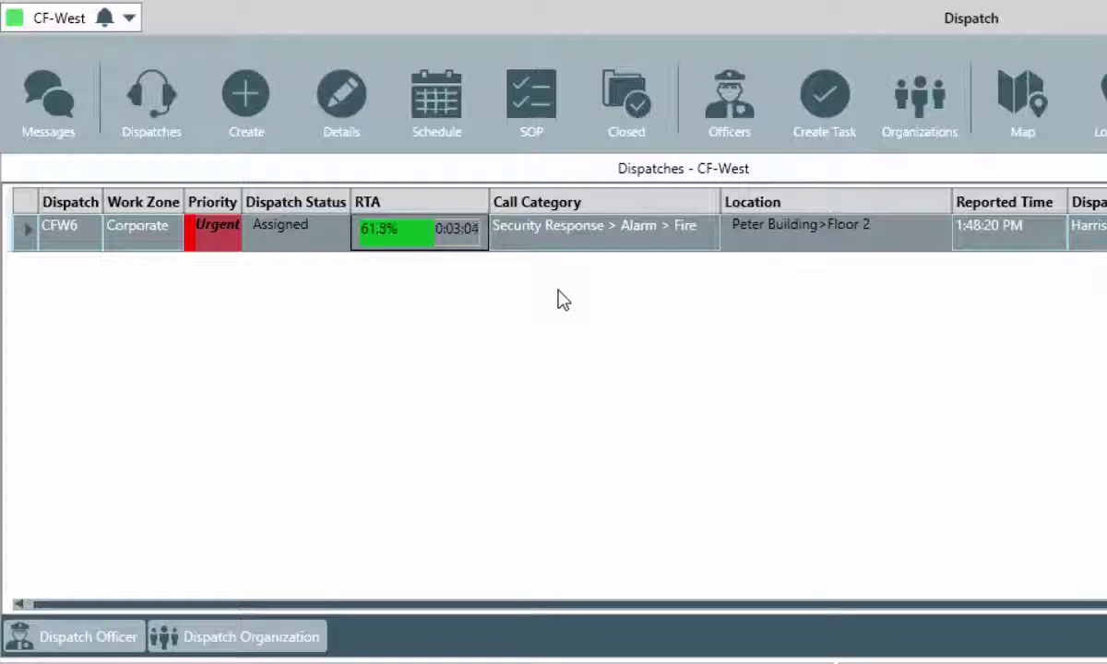
Start CFW6's 'Please proceed to location' task, putting officer B-5 On Route.
left_click(25, 230)
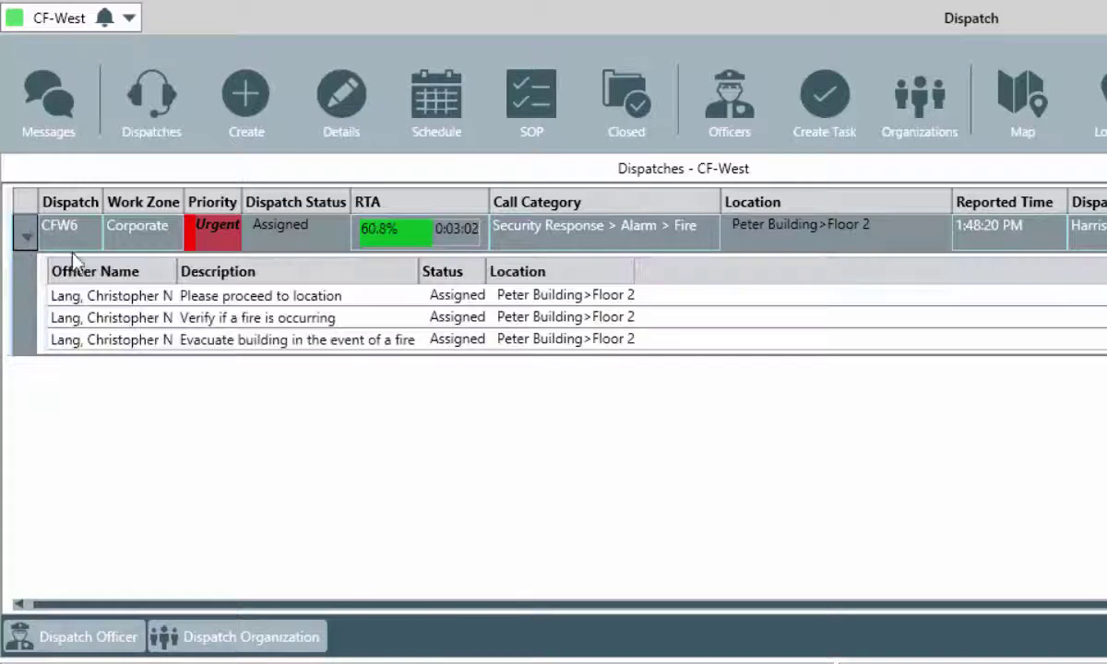
left_click(195, 299)
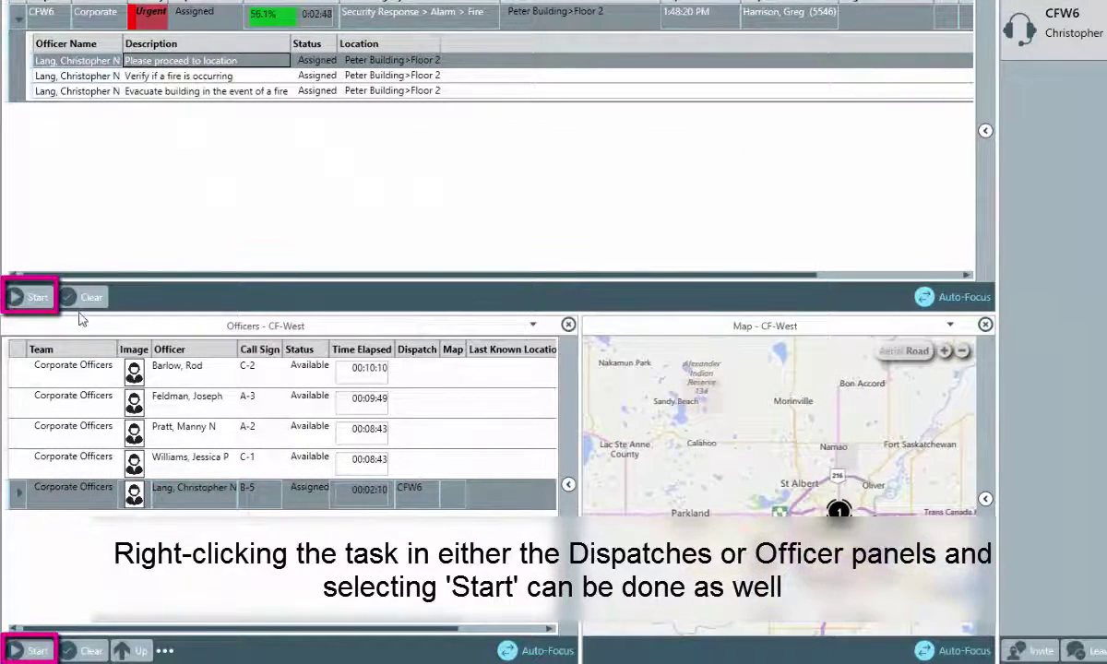
left_click(18, 493)
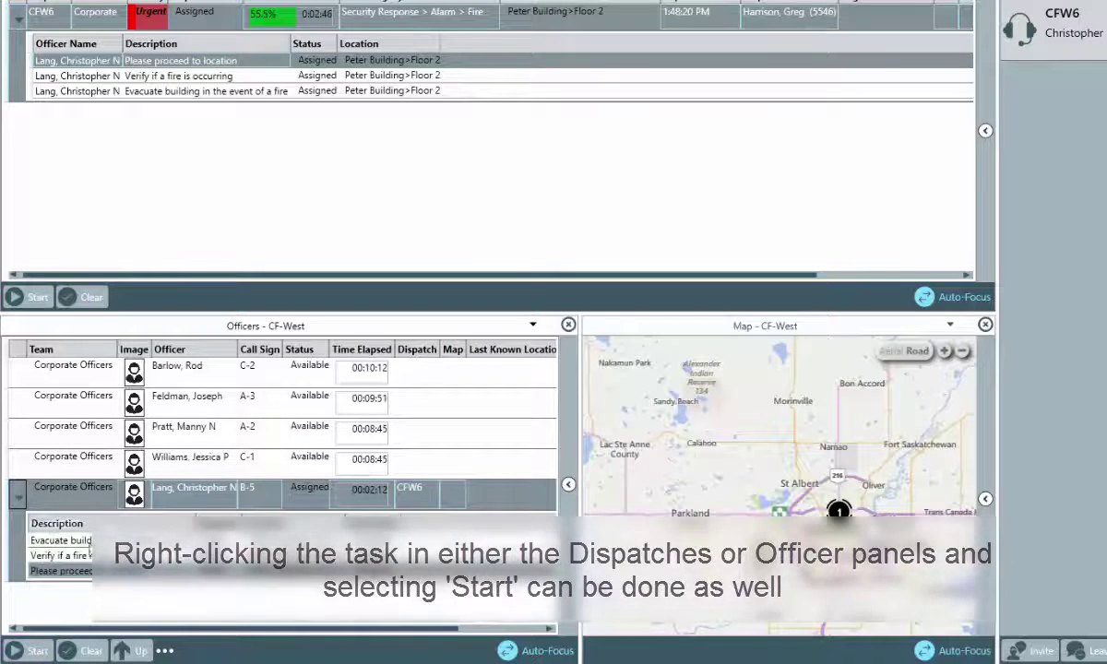
left_click(17, 496)
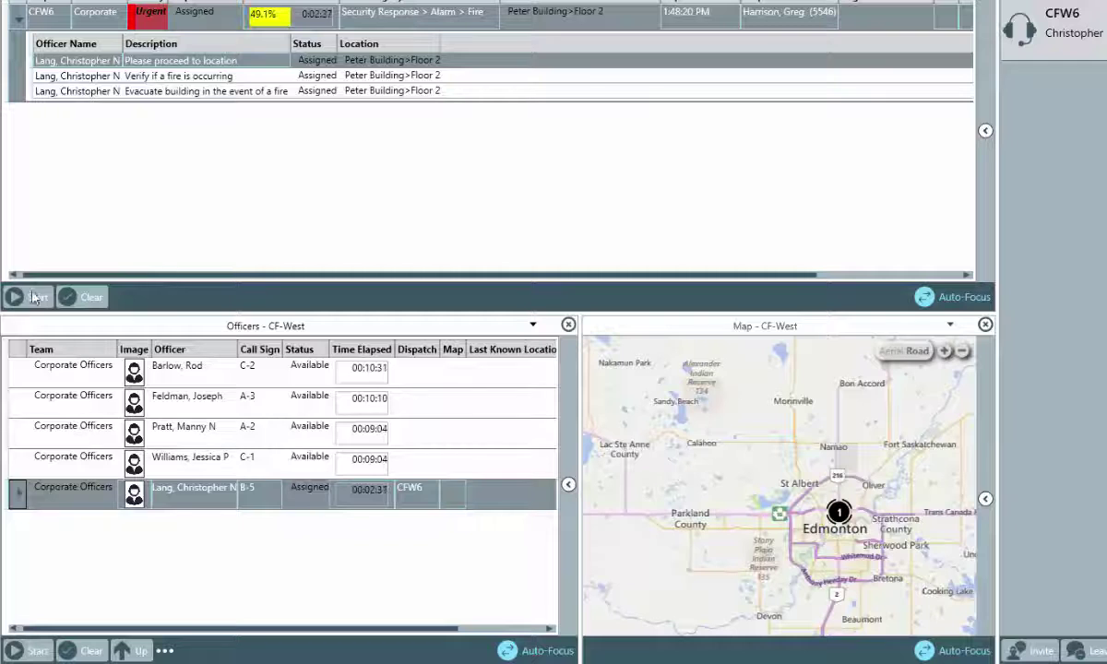
right_click(184, 65)
left_click(214, 72)
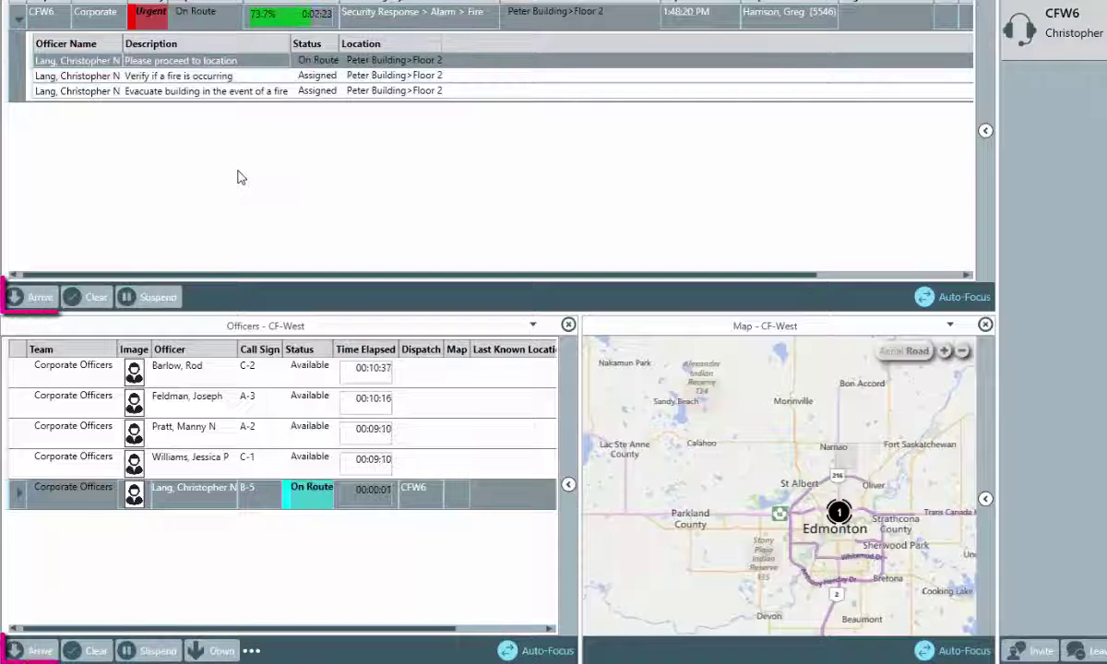
Mark officer B-5 on scene at CFW6 and look up the Fire Department organization.
left_click(31, 300)
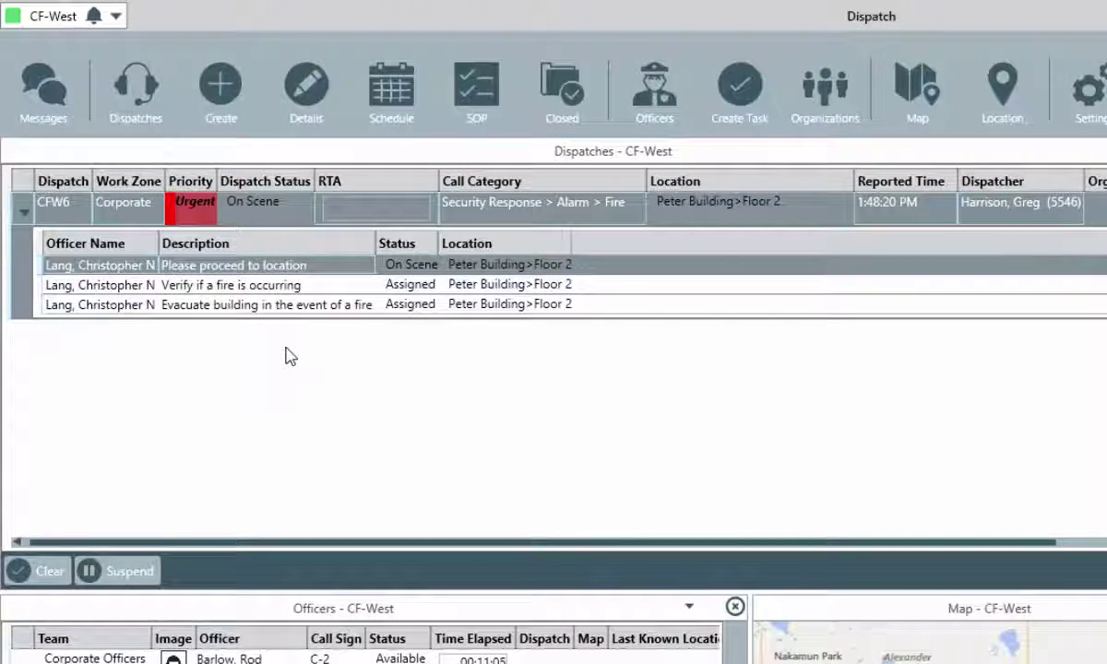
left_click(115, 203)
left_click(200, 570)
left_click(193, 530)
type("fire")
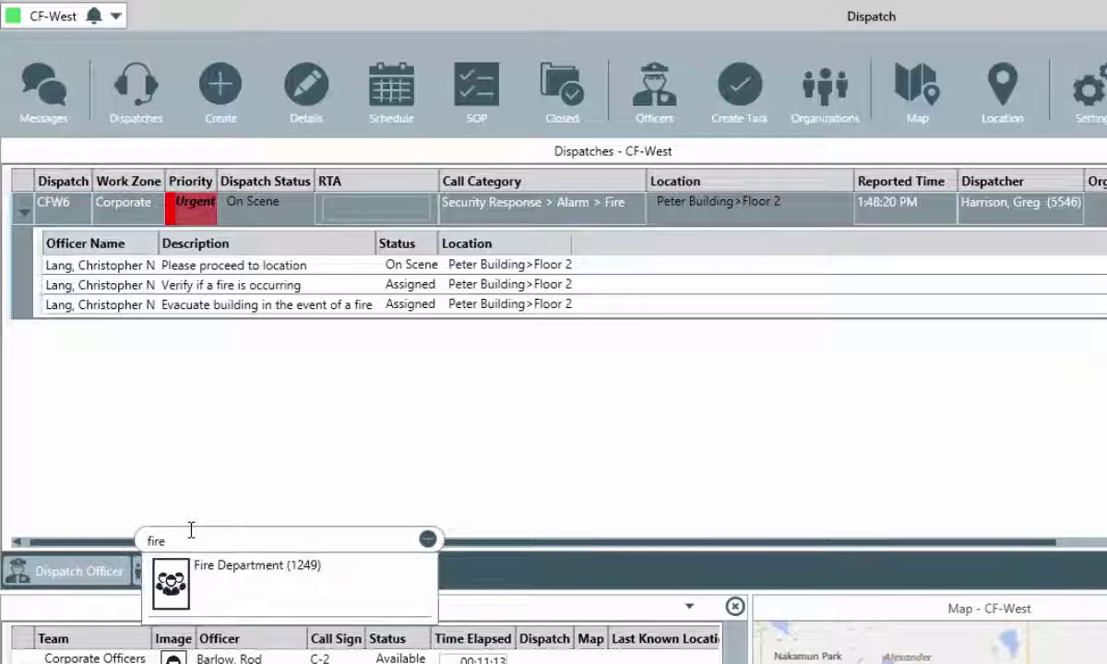
key("Down")
key("Return")
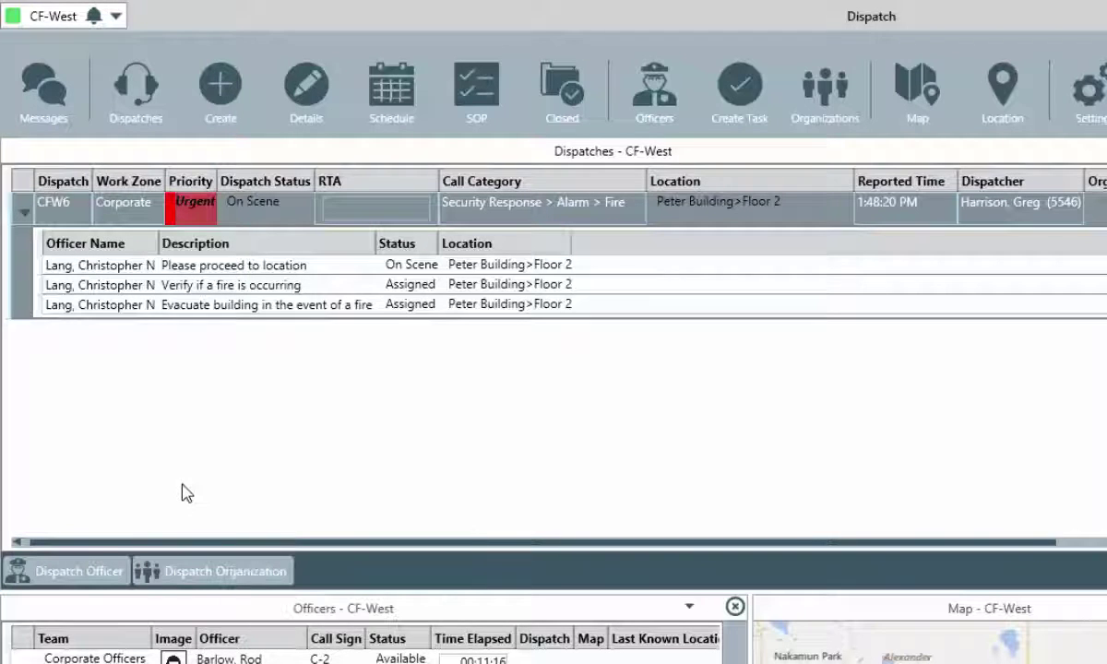
Dispatch the Fire Department to CFW6 from the row's Dispatch Organization menu.
right_click(131, 208)
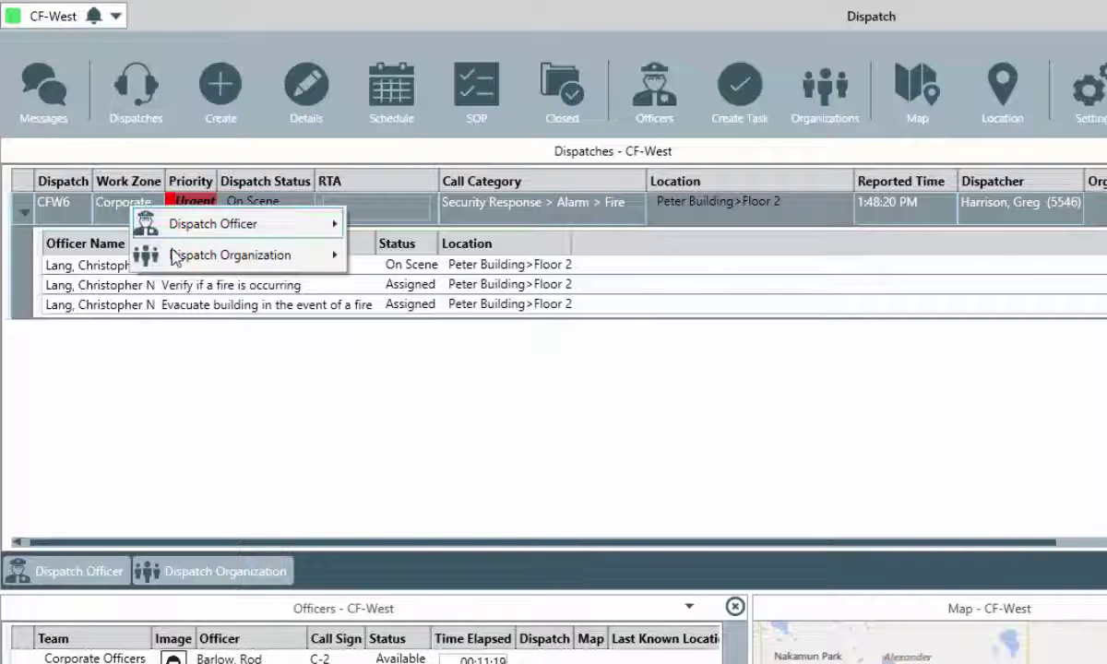
mouse_move(178, 264)
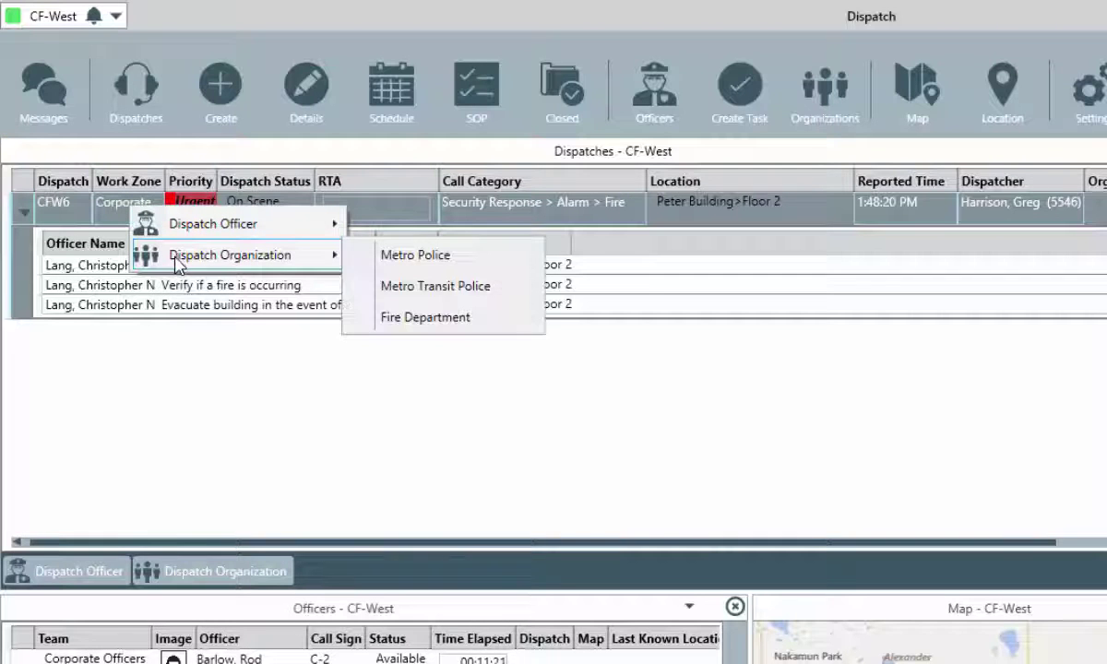
left_click(420, 318)
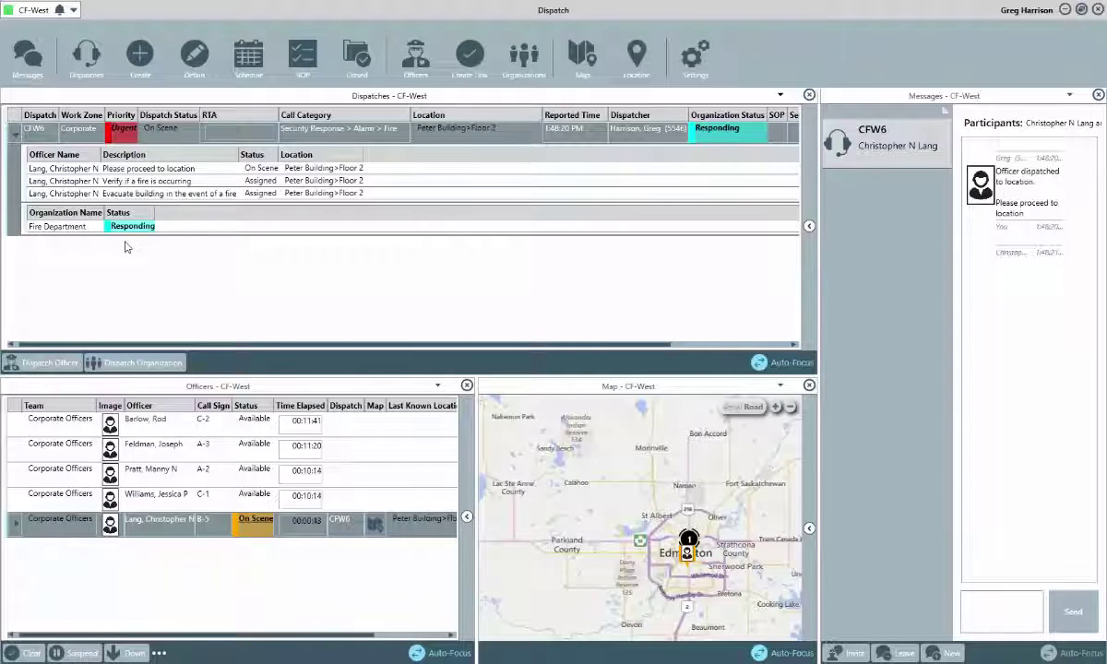
Start a High-priority Dangerous Condition > Electrical dispatch described as 'Power Outage'.
left_click(15, 135)
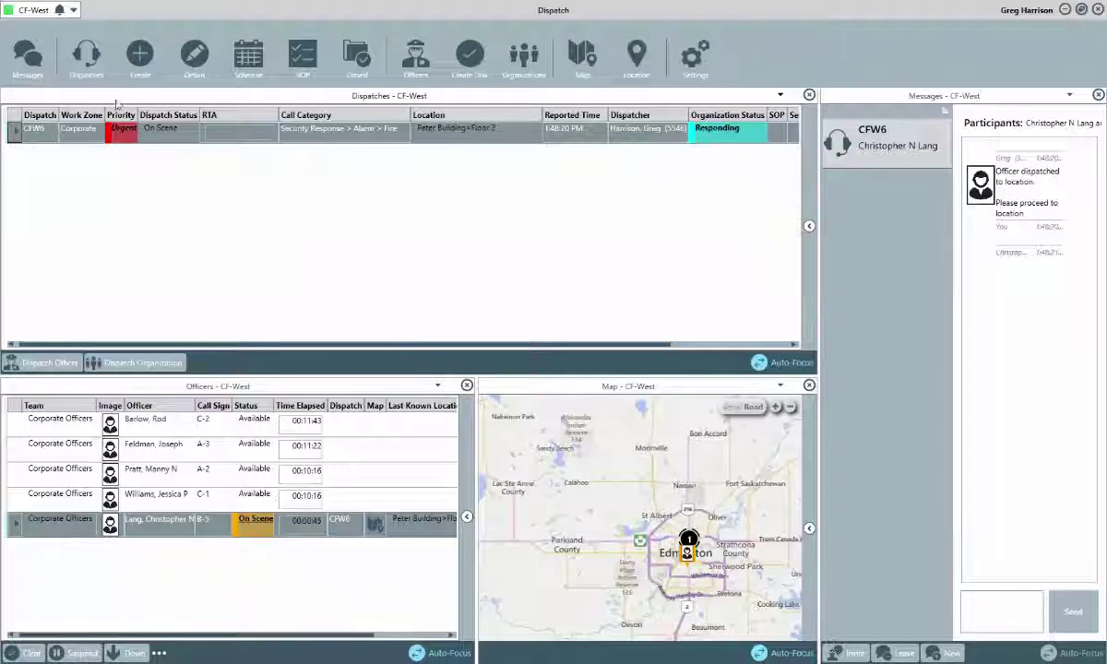
left_click(143, 76)
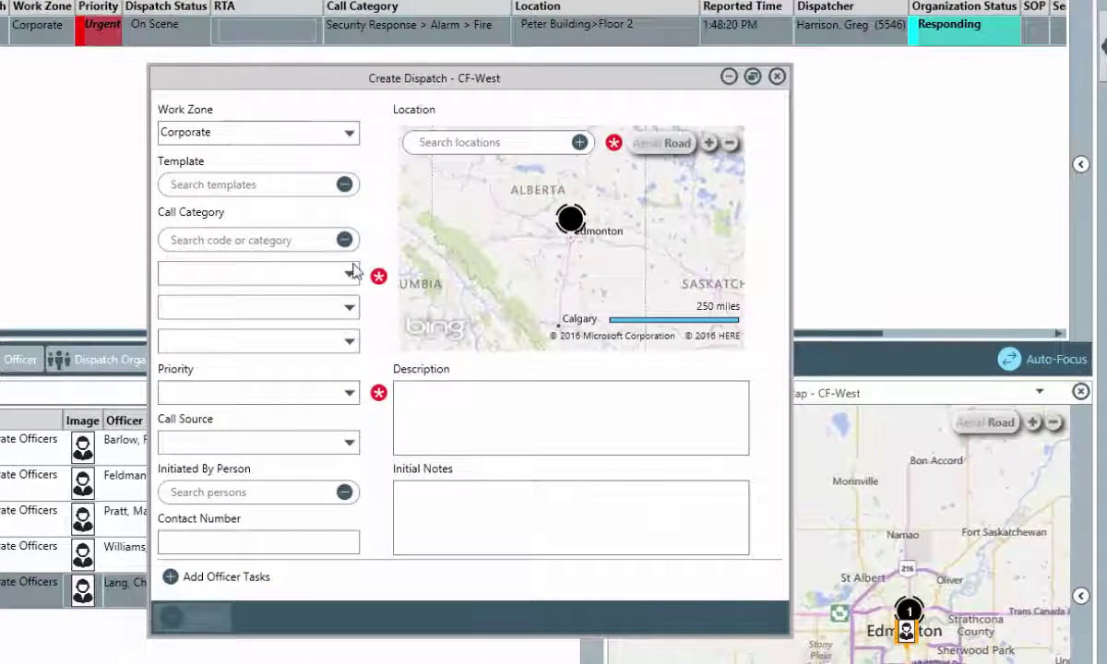
left_click(348, 273)
left_click(327, 296)
left_click(350, 310)
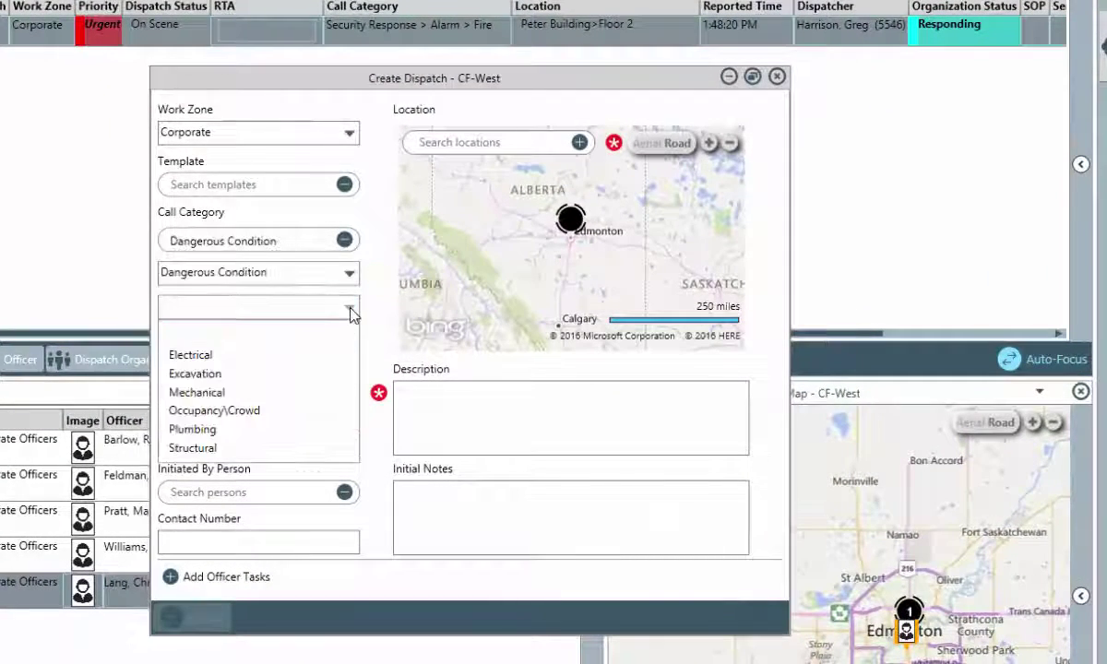
left_click(309, 354)
left_click(337, 392)
left_click(337, 441)
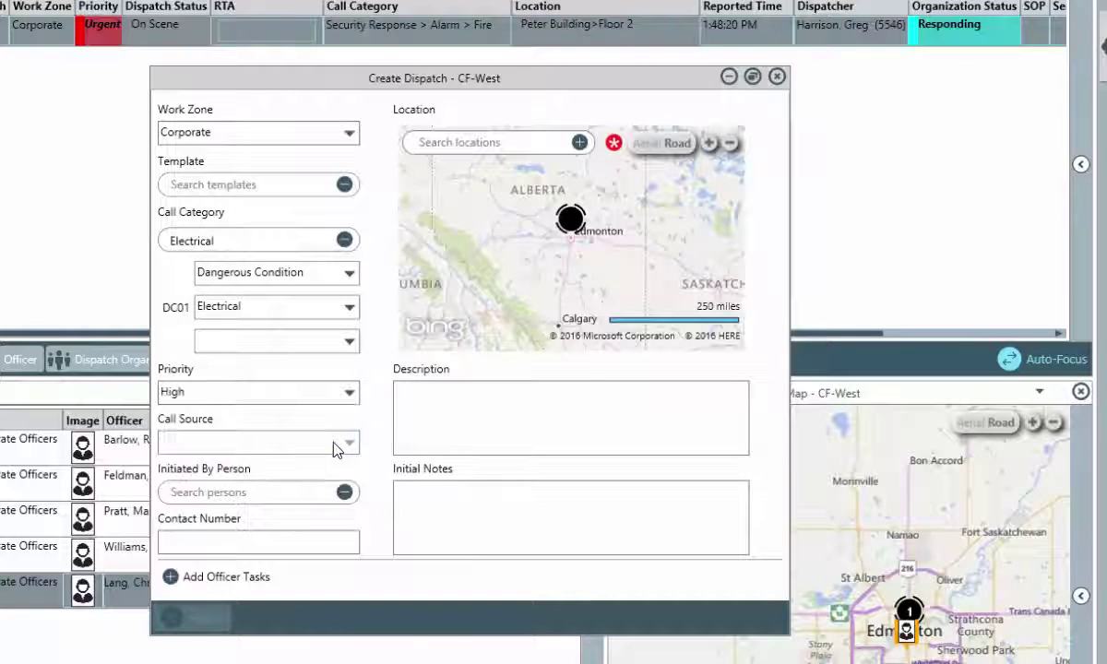
left_click(449, 416)
type("Power Outage")
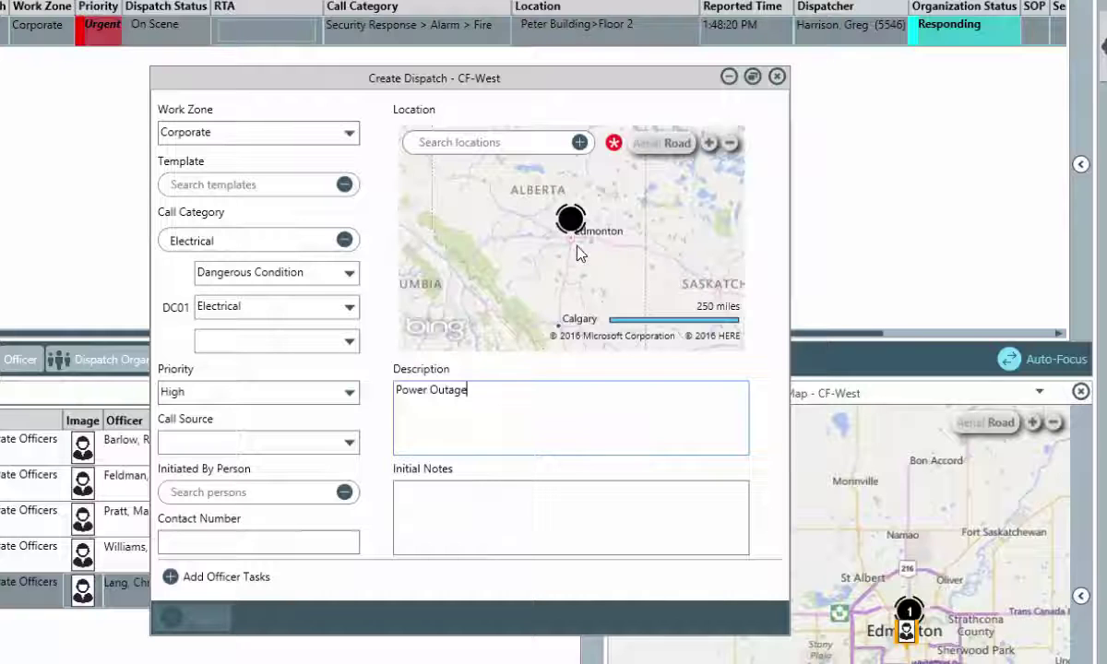
Pin a new location named 'Theatre' near Citadel Theatre and create the dispatch.
scroll(579, 254, "up", 1)
scroll(574, 239, "up", 4)
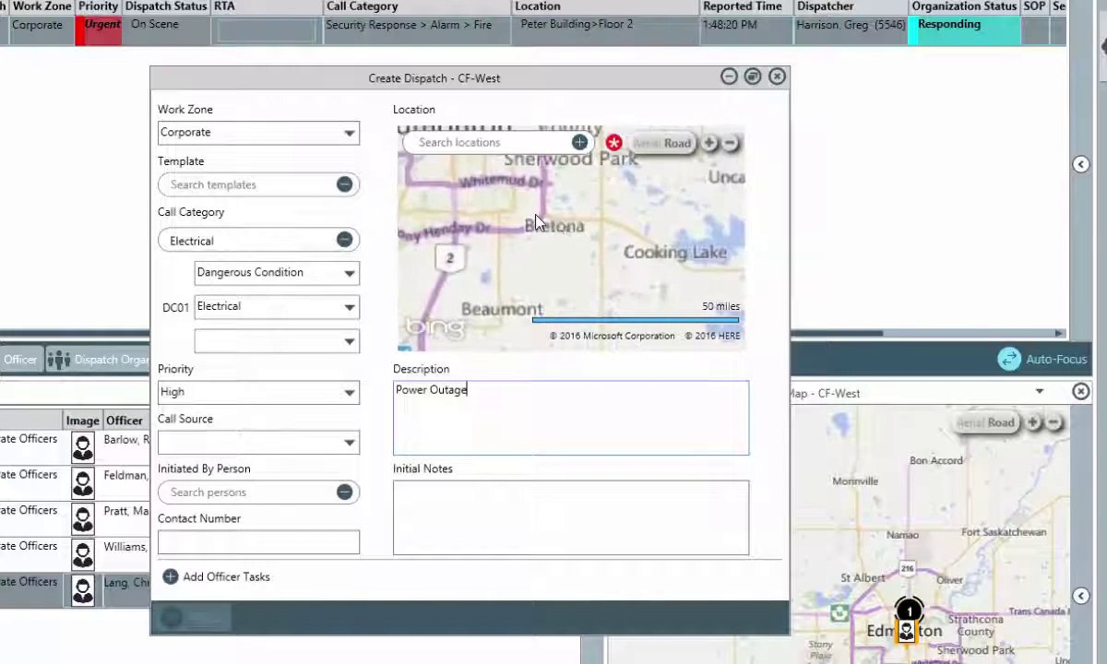
scroll(612, 254, "up", 3)
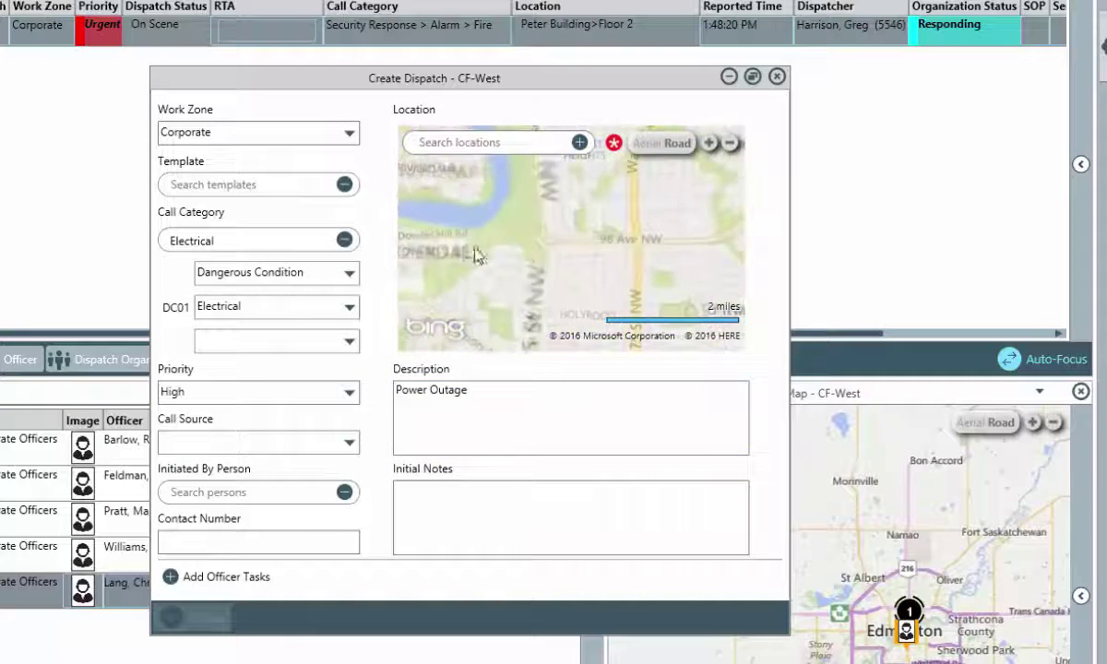
scroll(527, 262, "up", 2)
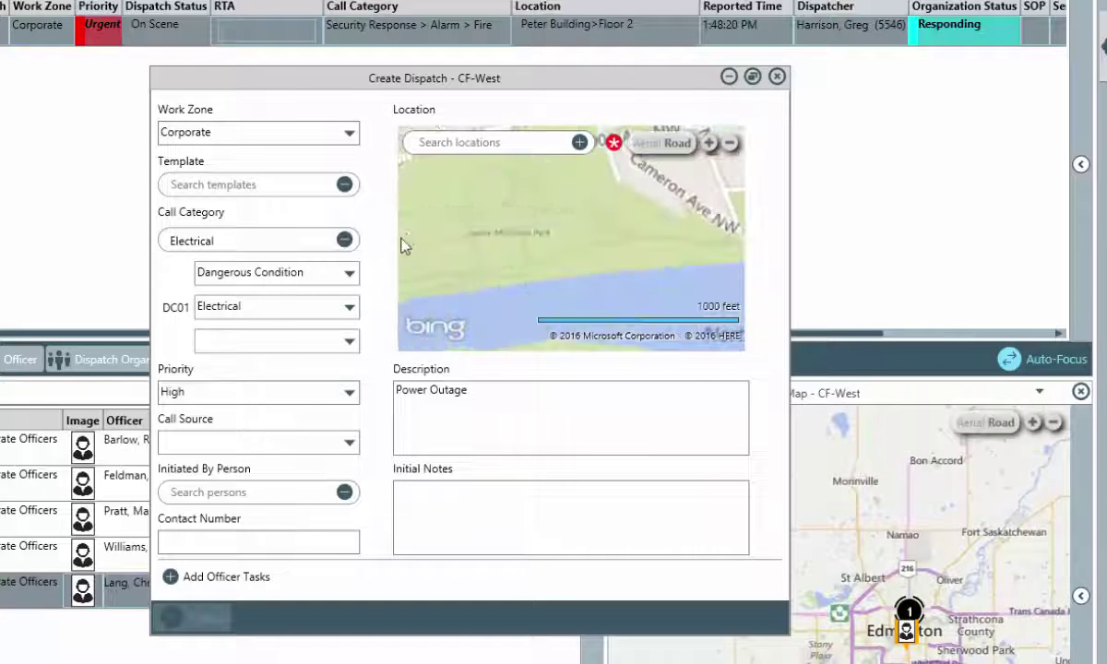
left_click_drag(533, 277, 667, 313)
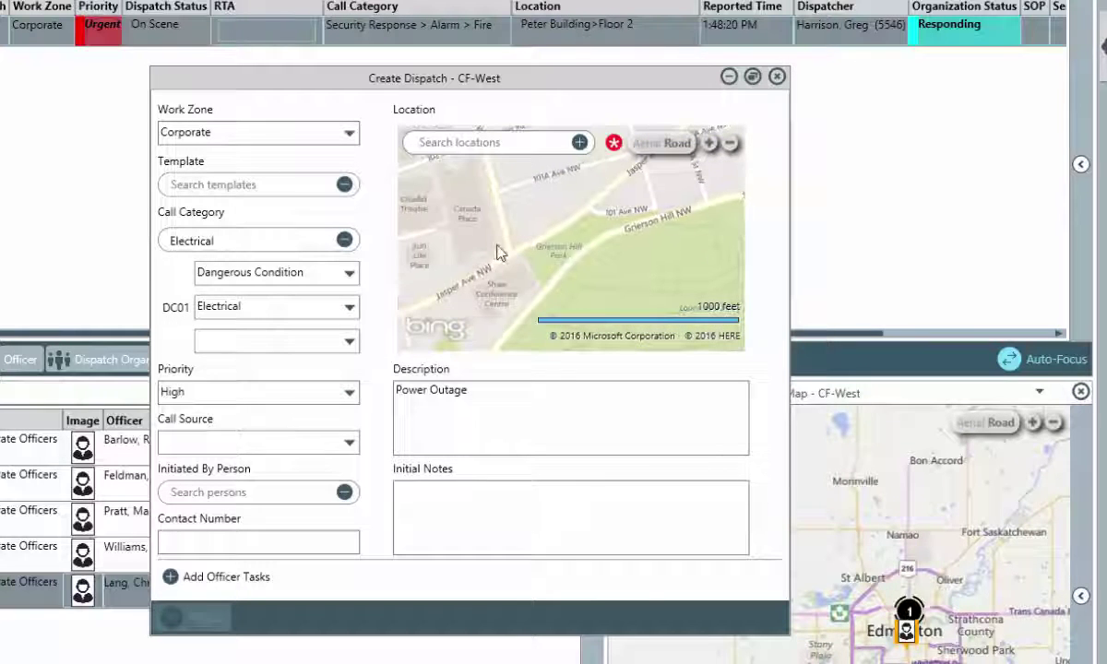
left_click_drag(499, 255, 553, 249)
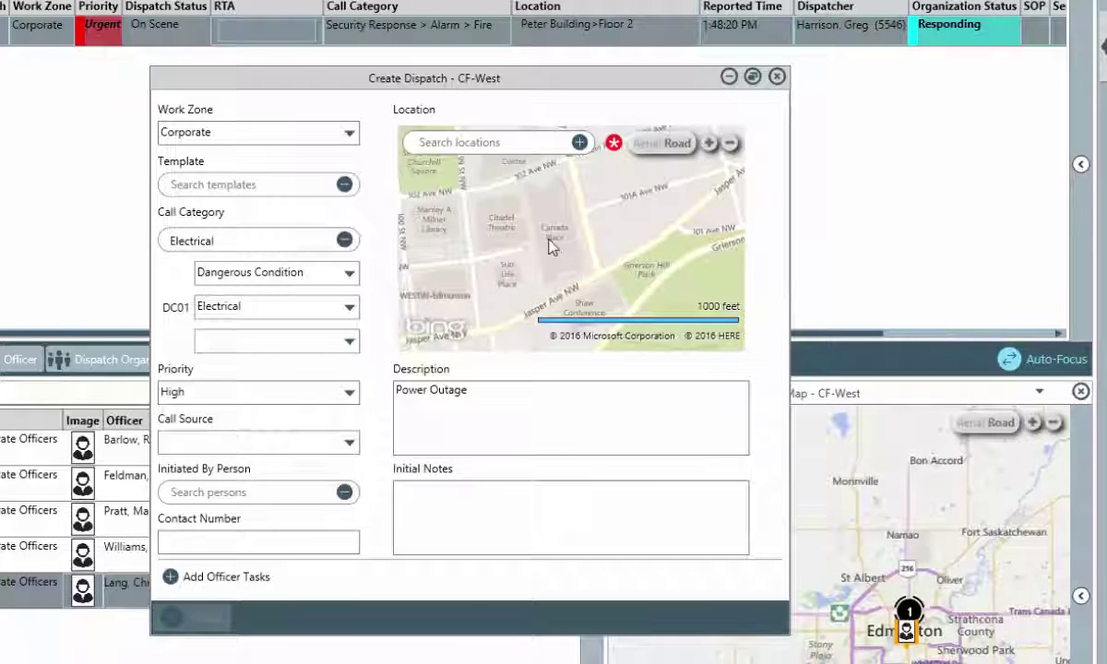
left_click(583, 148)
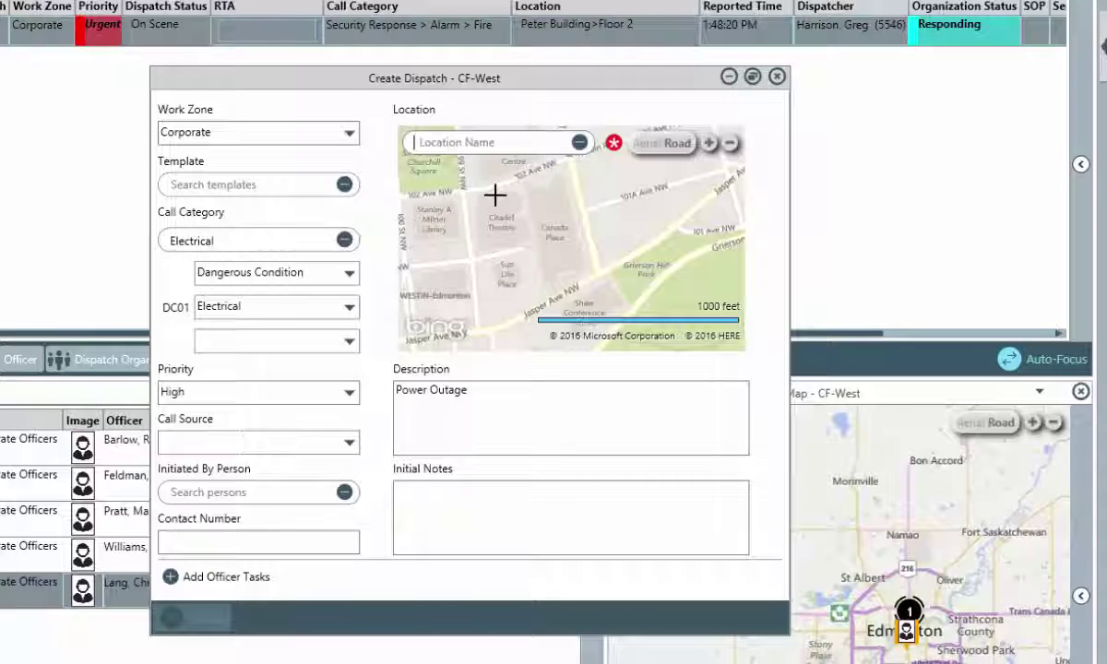
left_click(496, 194)
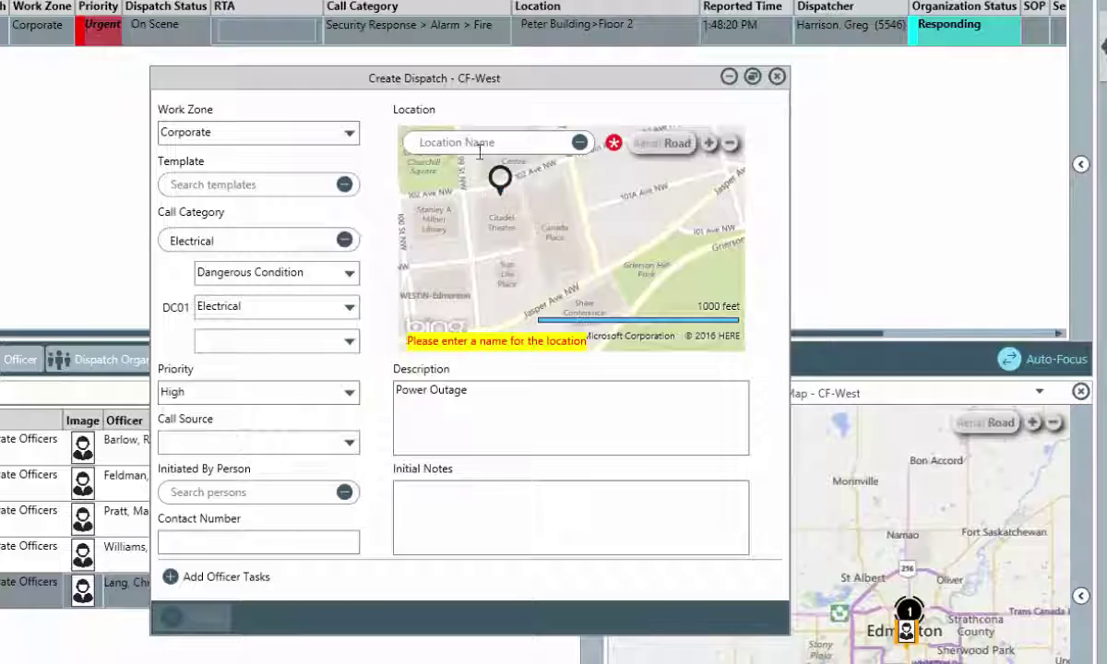
type("Theatre")
left_click(474, 396)
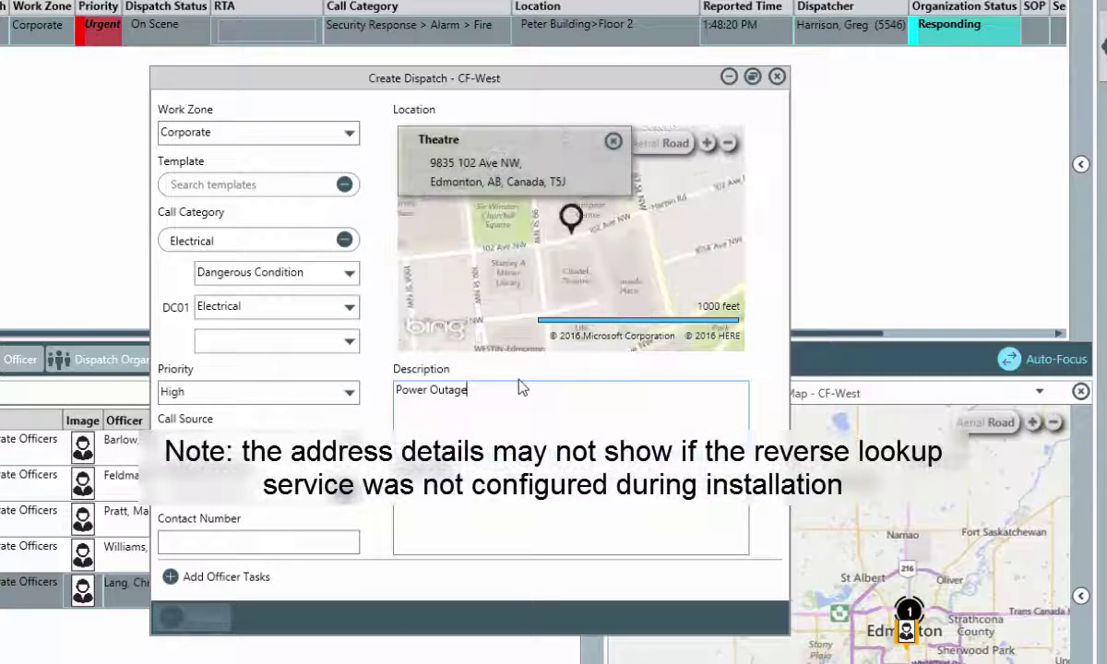
left_click(204, 615)
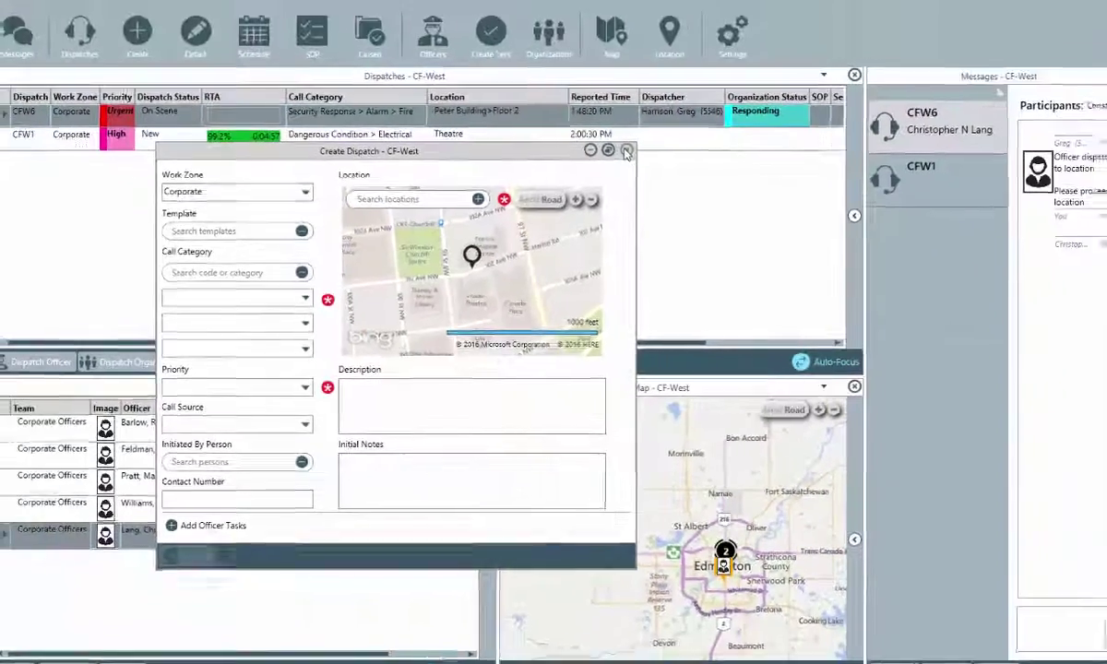
Create a 'Proceed to location' officer task for dispatch CFW1 at Theatre.
left_click(625, 150)
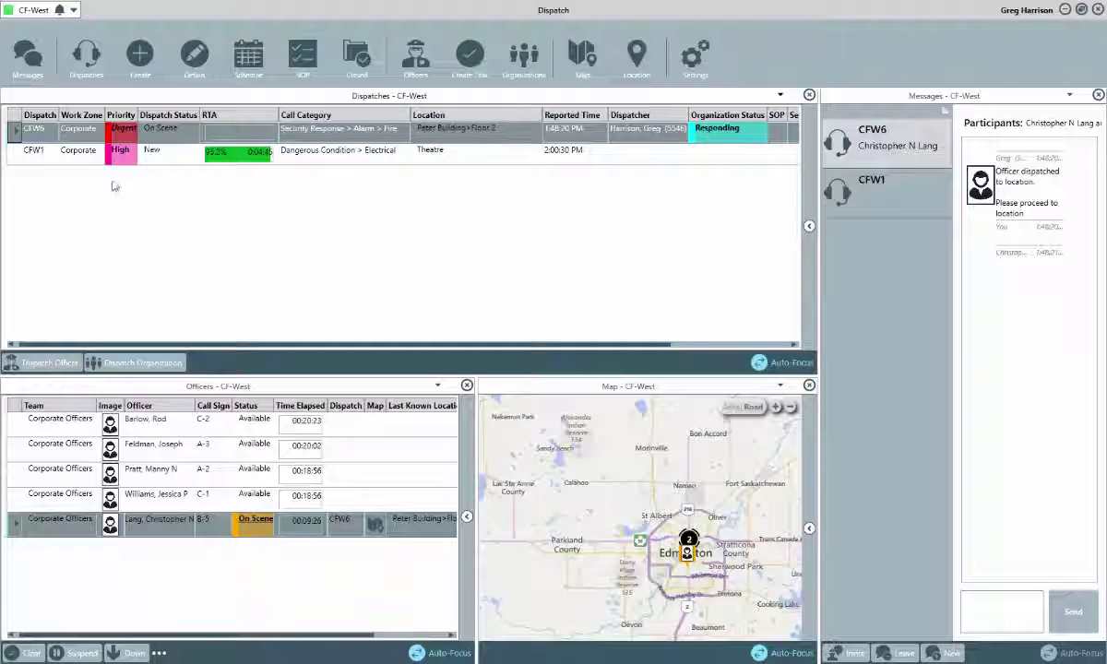
left_click(95, 155)
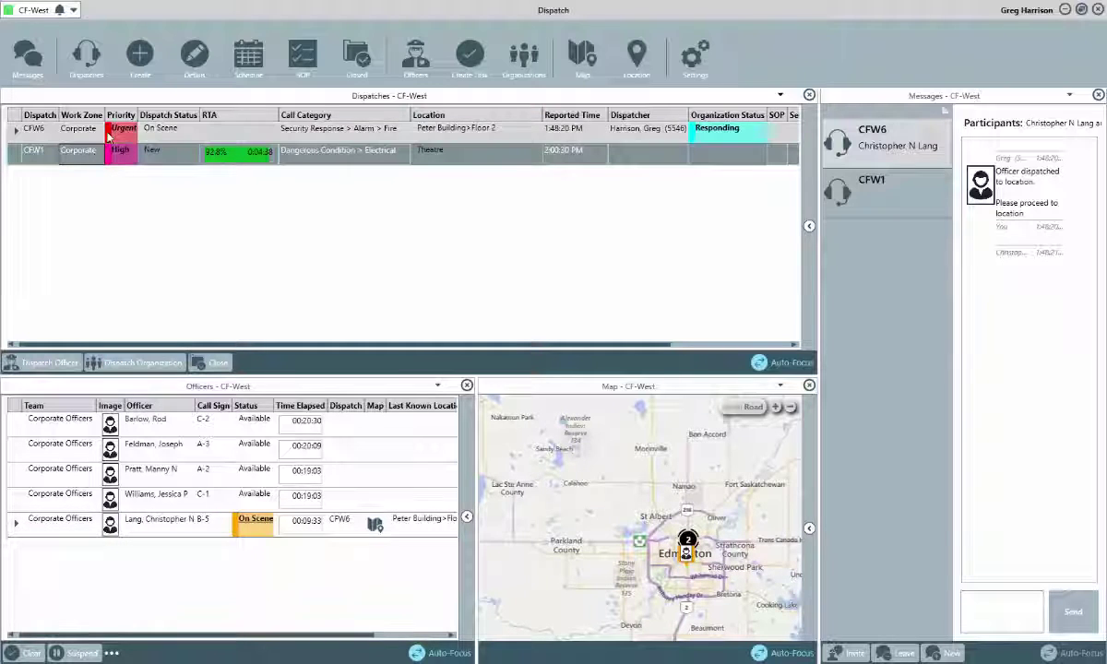
left_click(471, 54)
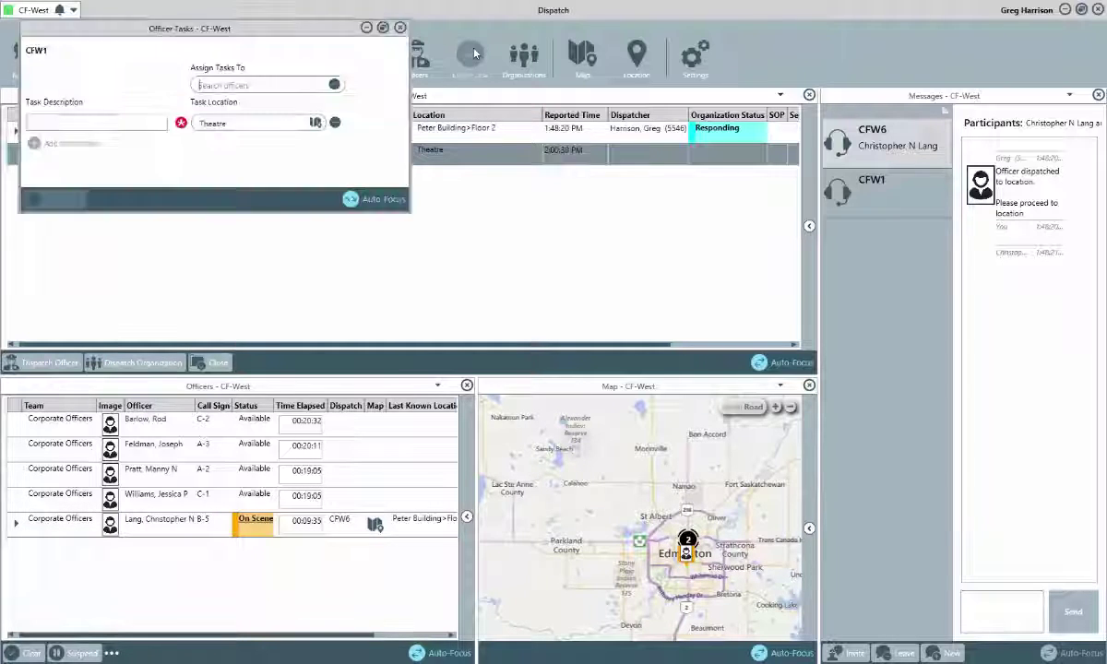
type("Proceed")
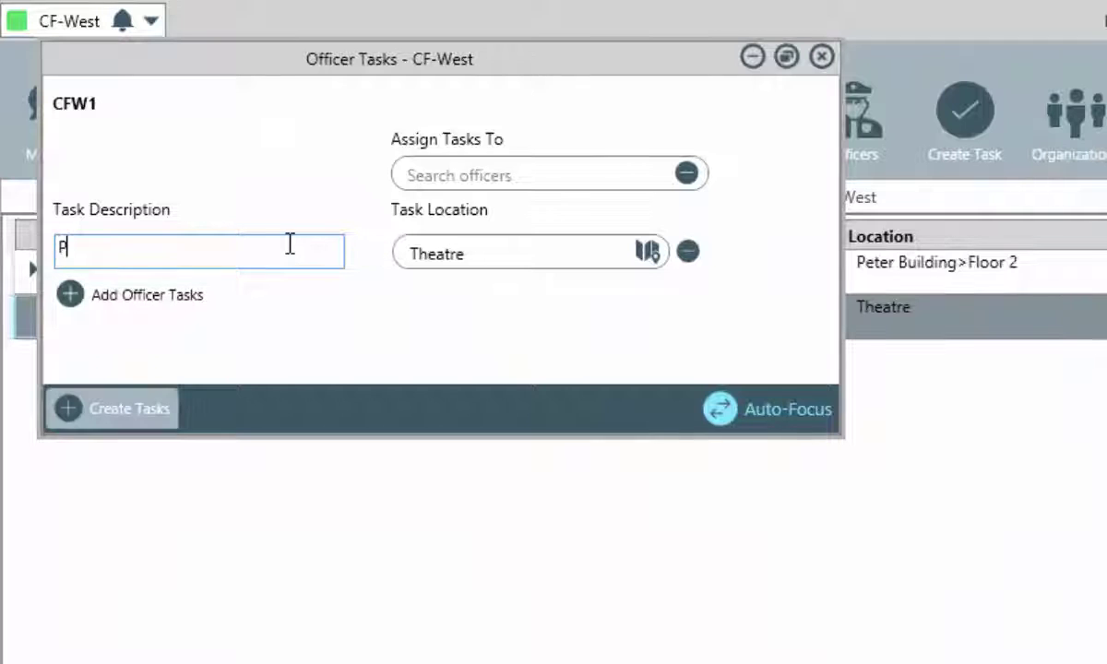
type(" to location")
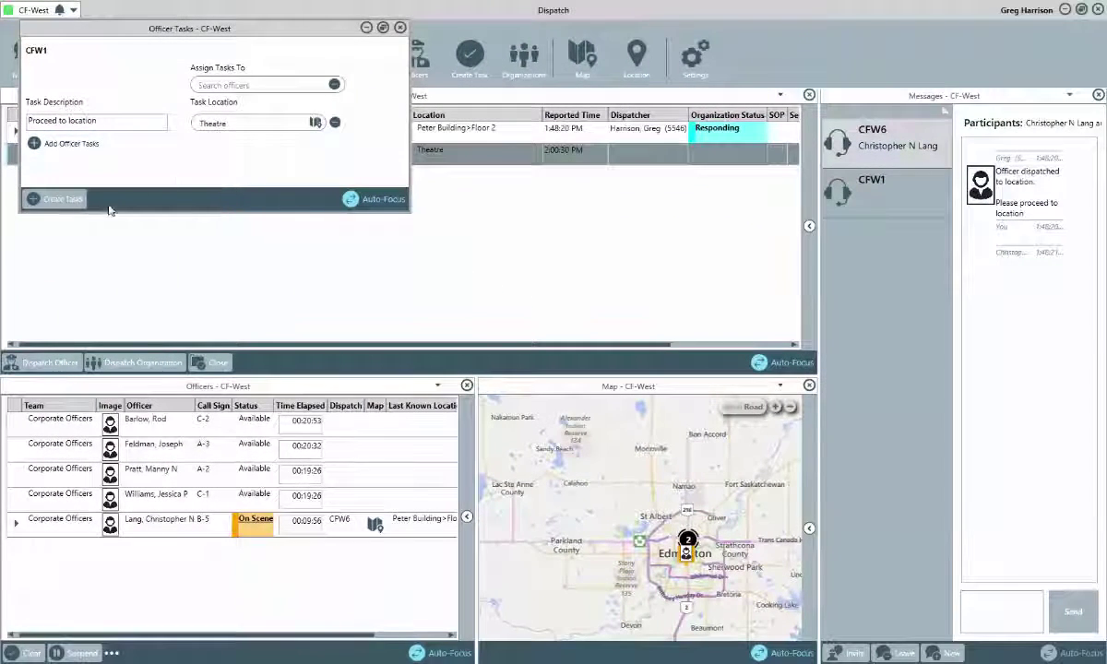
left_click(77, 205)
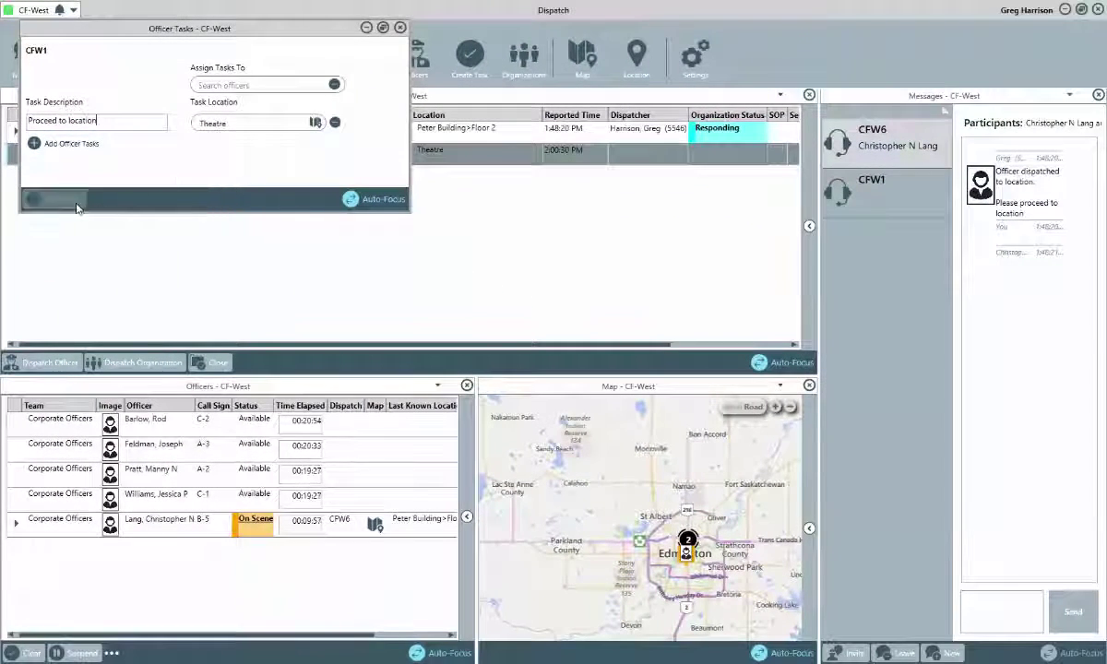
Assign officer C-2 to CFW1's 'Proceed to location' task.
left_click(400, 29)
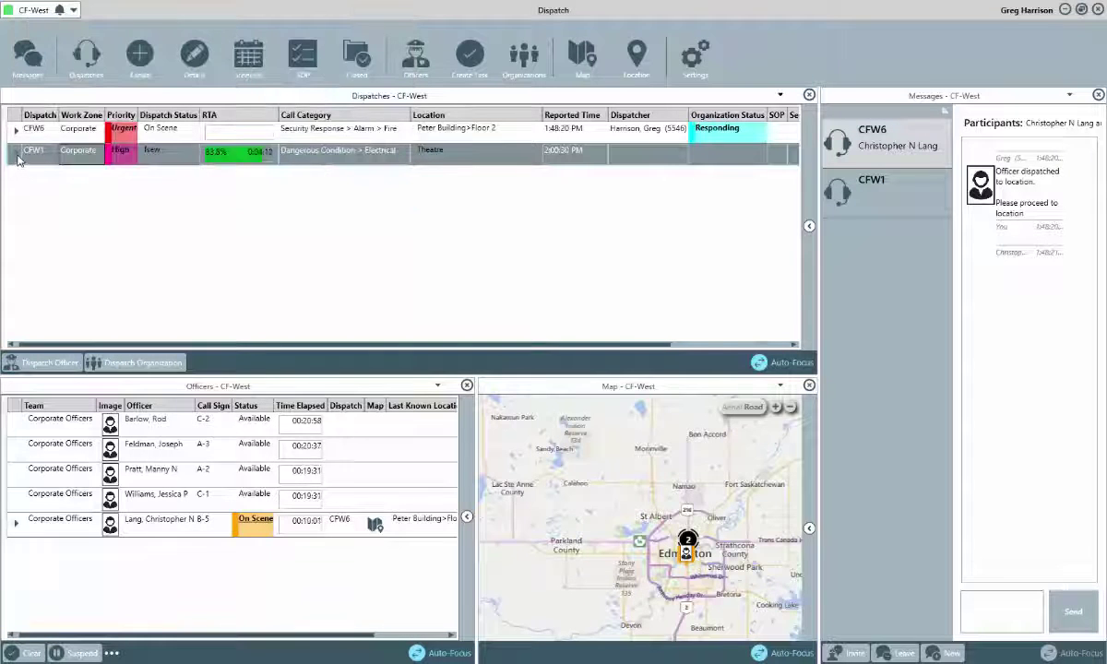
left_click(16, 155)
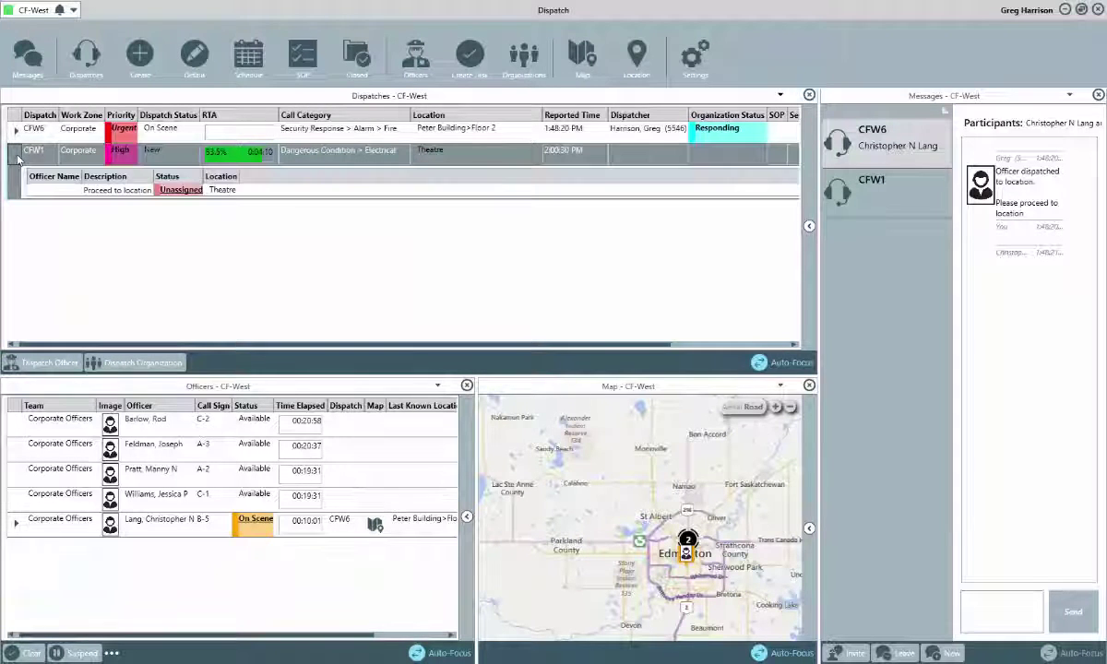
left_click(113, 193)
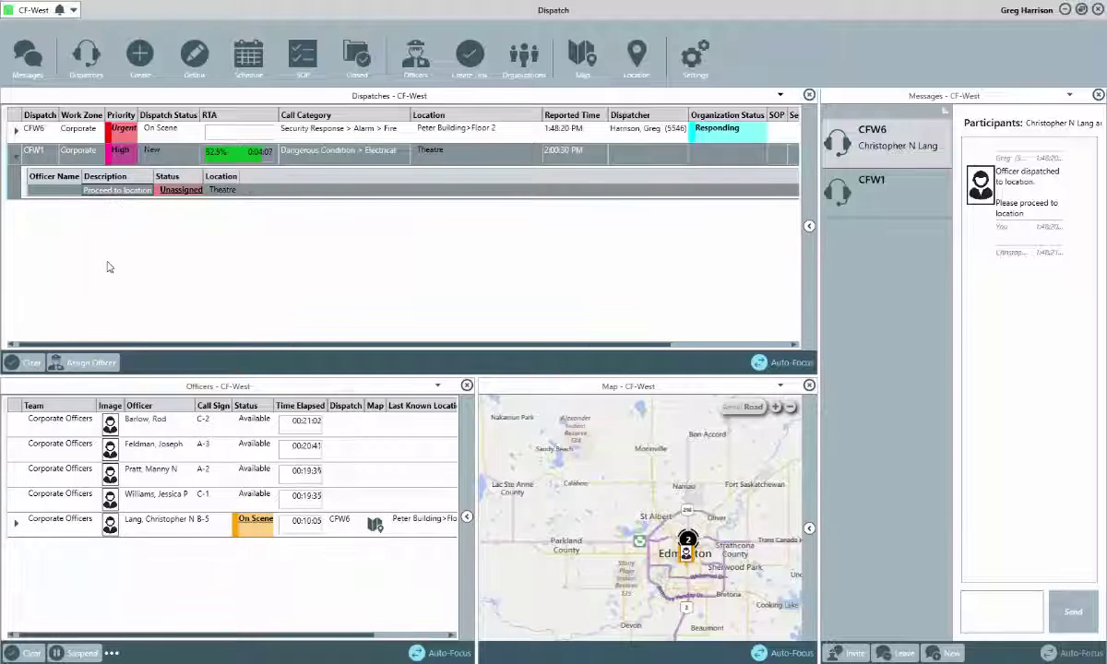
left_click_drag(129, 421, 134, 199)
left_click(92, 367)
type("rod")
key("Down")
left_click(168, 343)
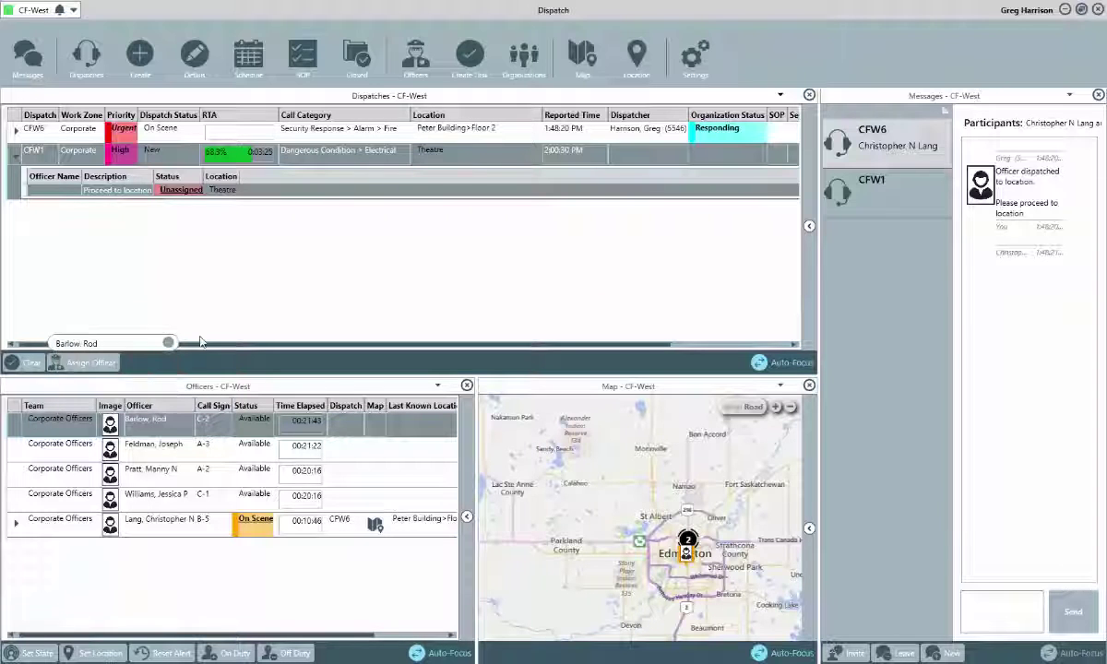
right_click(116, 191)
mouse_move(148, 201)
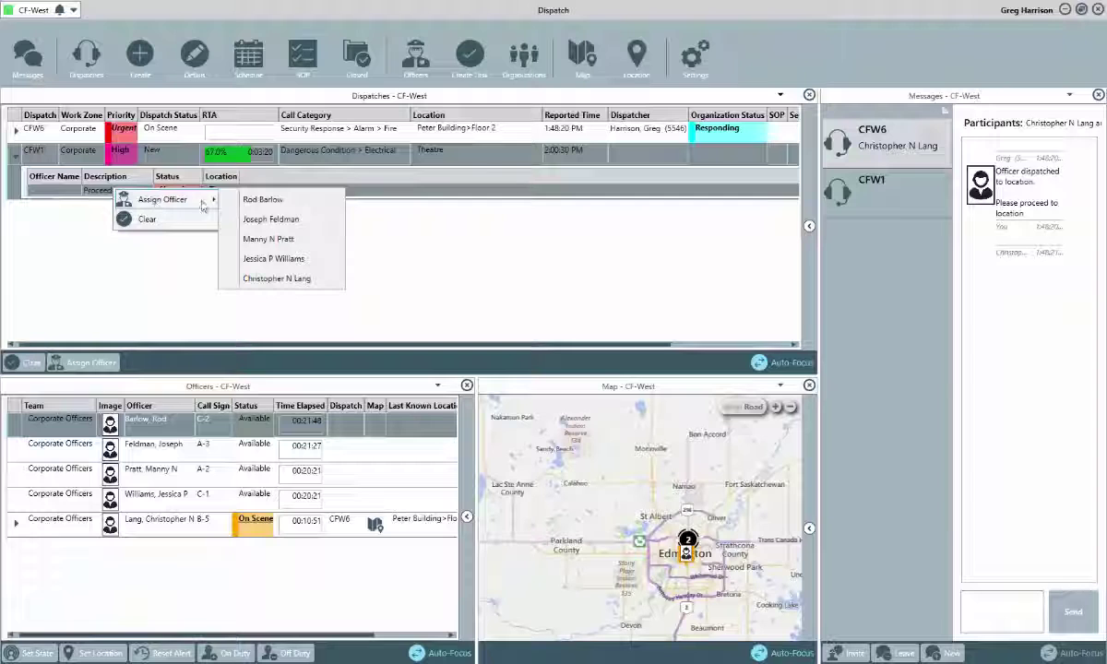
left_click(251, 197)
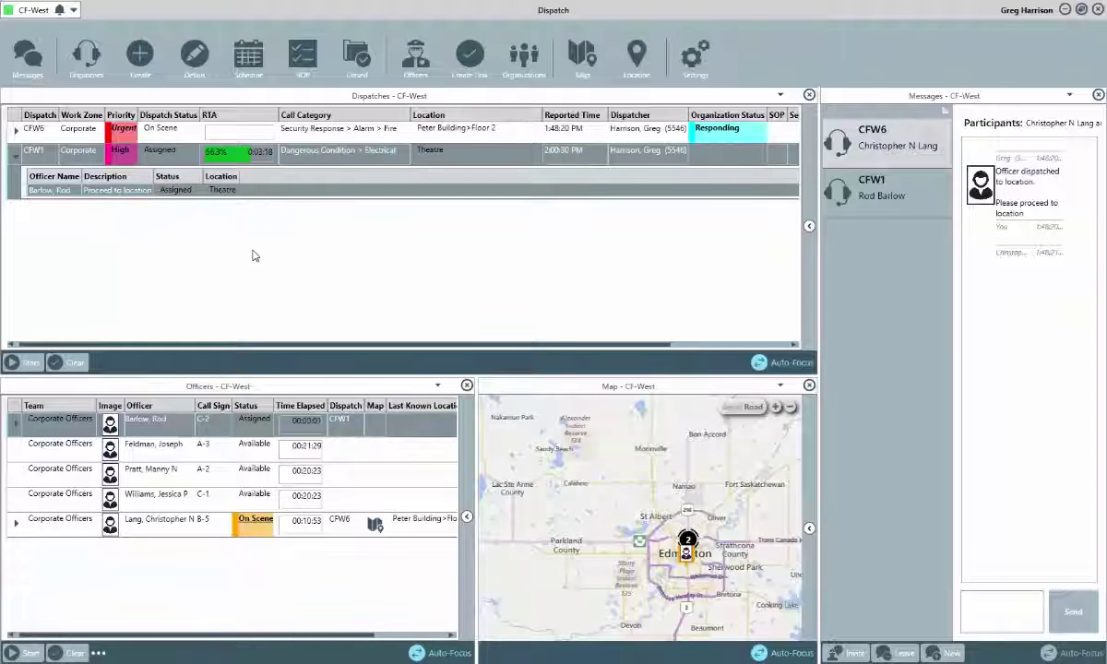
Assign officer A-3 to CFW1 as a second officer to respond and assist.
left_click_drag(194, 447, 137, 163)
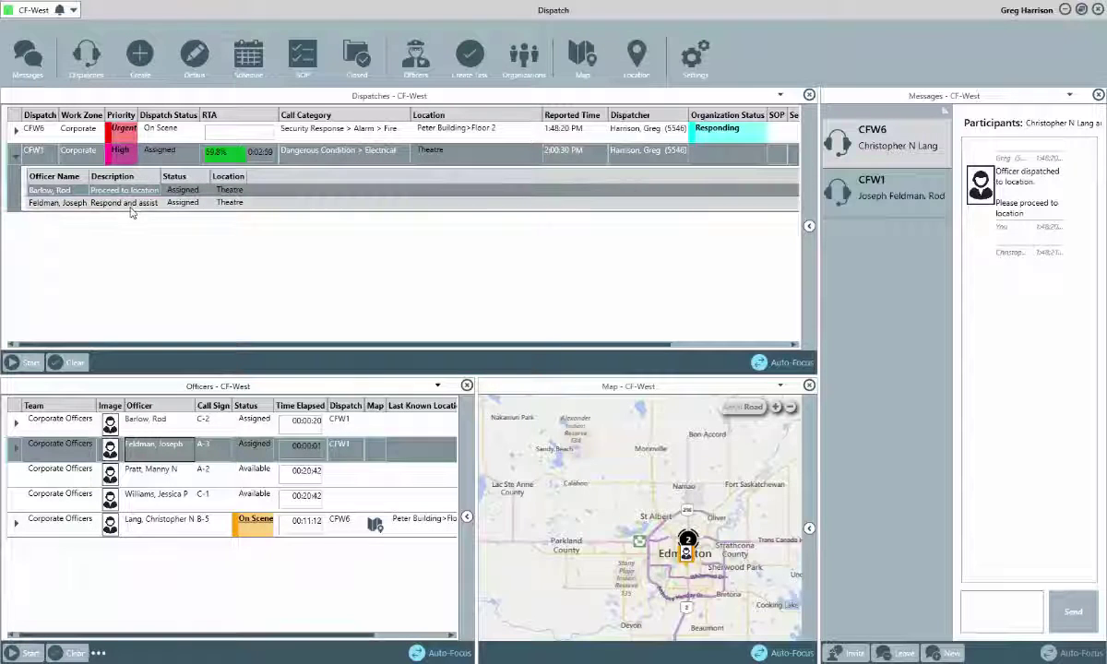
left_click_drag(160, 175, 188, 175)
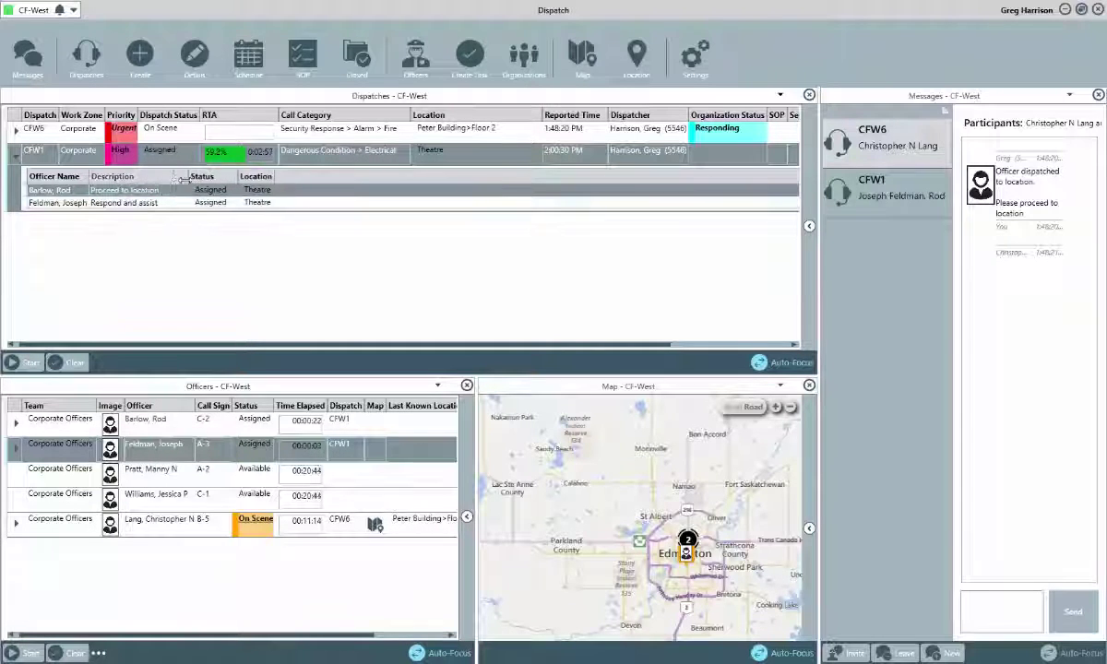
left_click(136, 206)
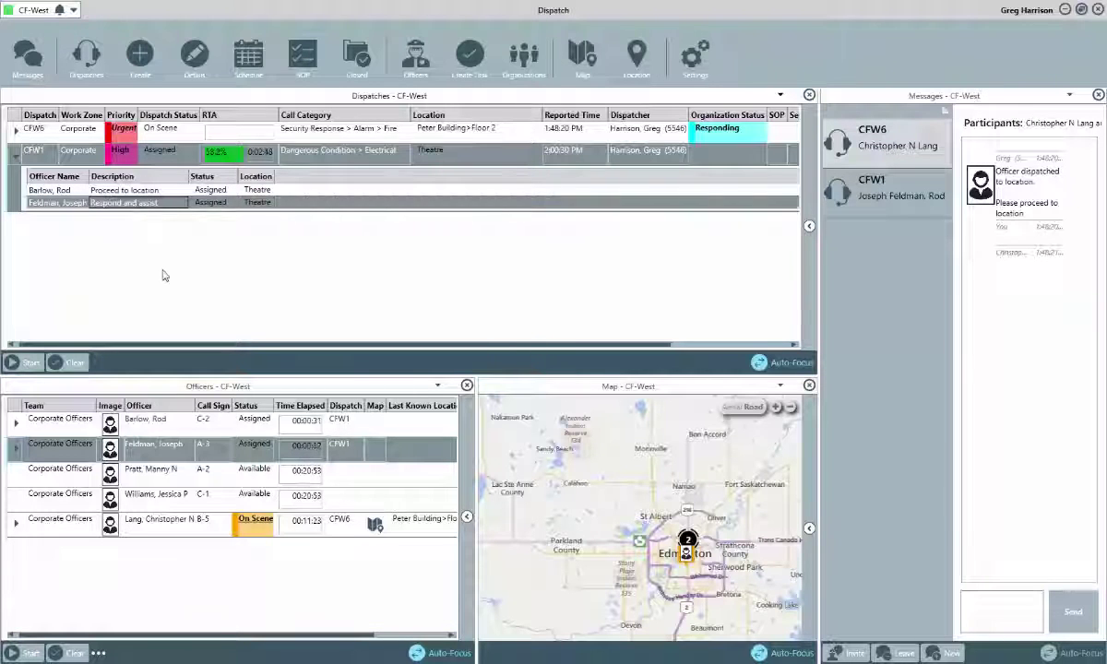
Begin a new dispatch from the Fire Alarm - FA template and search locations for Benjamin Building.
left_click(19, 154)
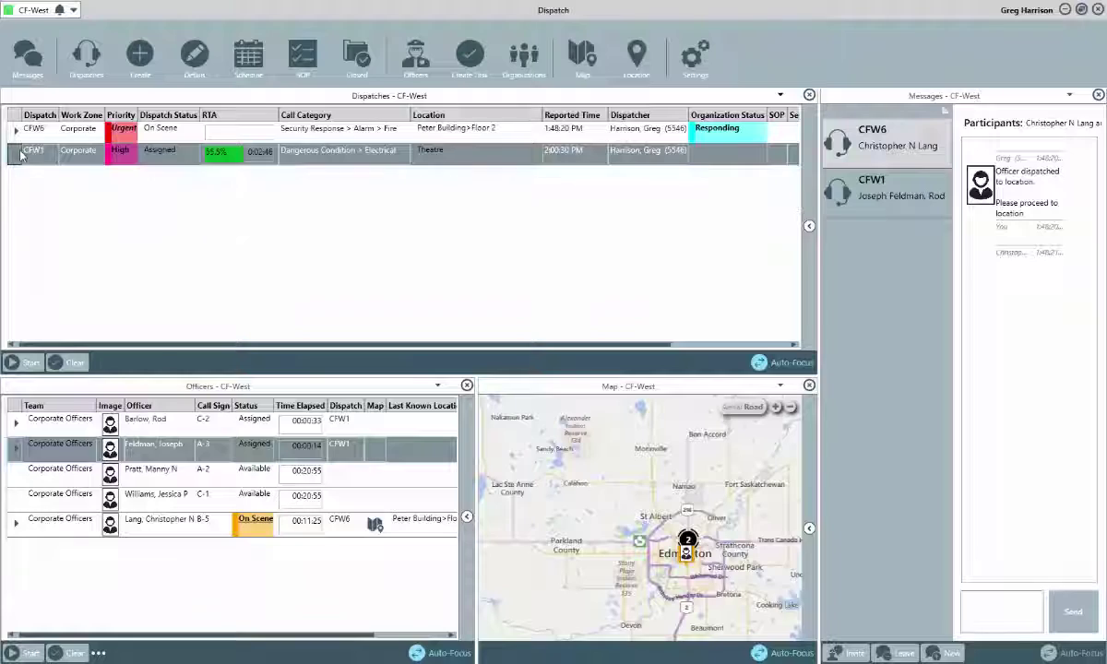
left_click(145, 79)
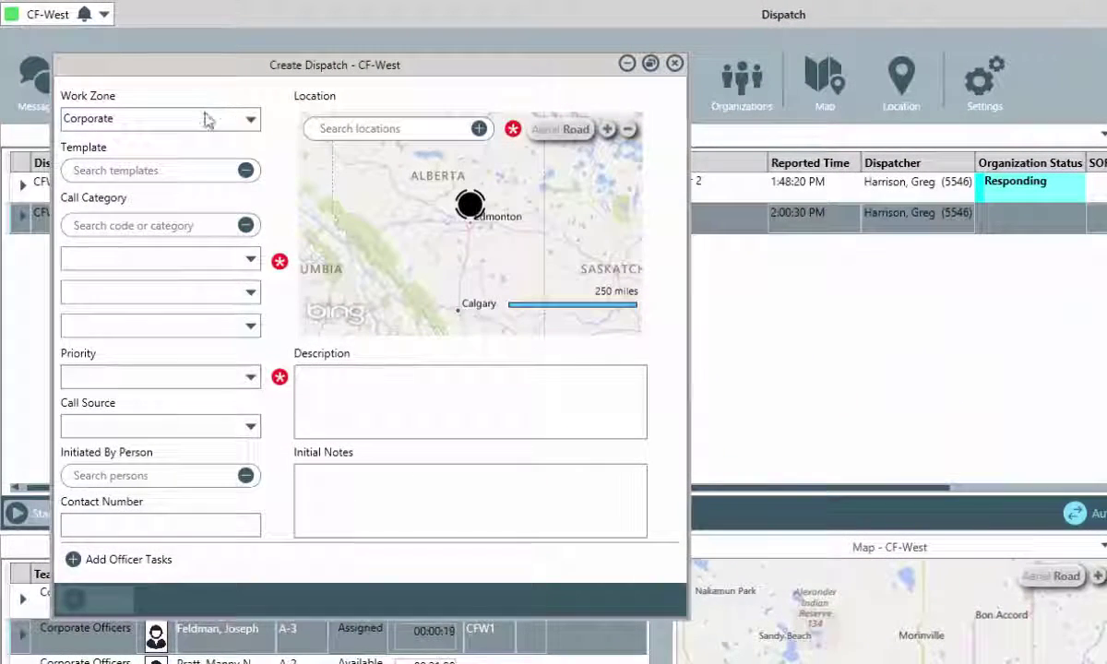
left_click(192, 170)
type("fa")
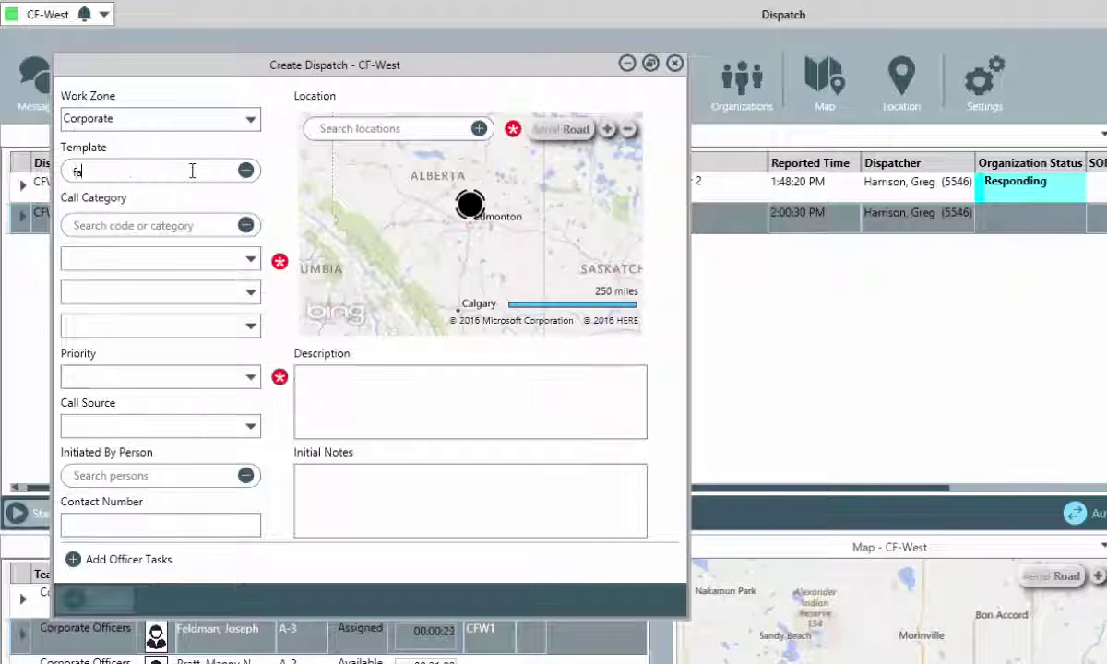
left_click(187, 197)
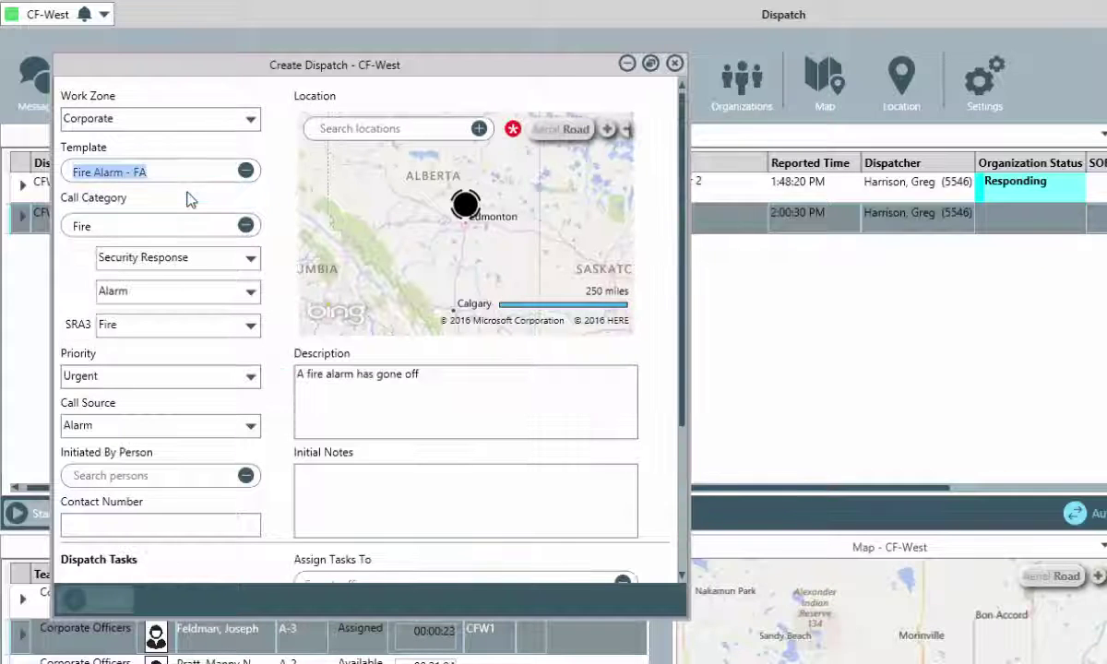
left_click(347, 132)
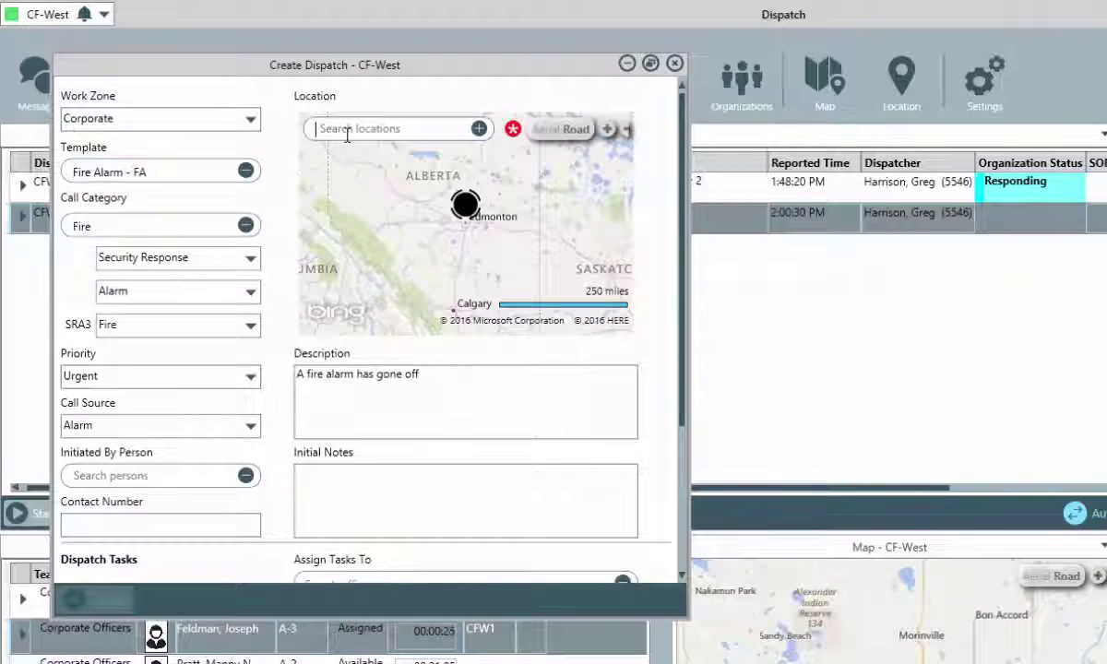
type("ben")
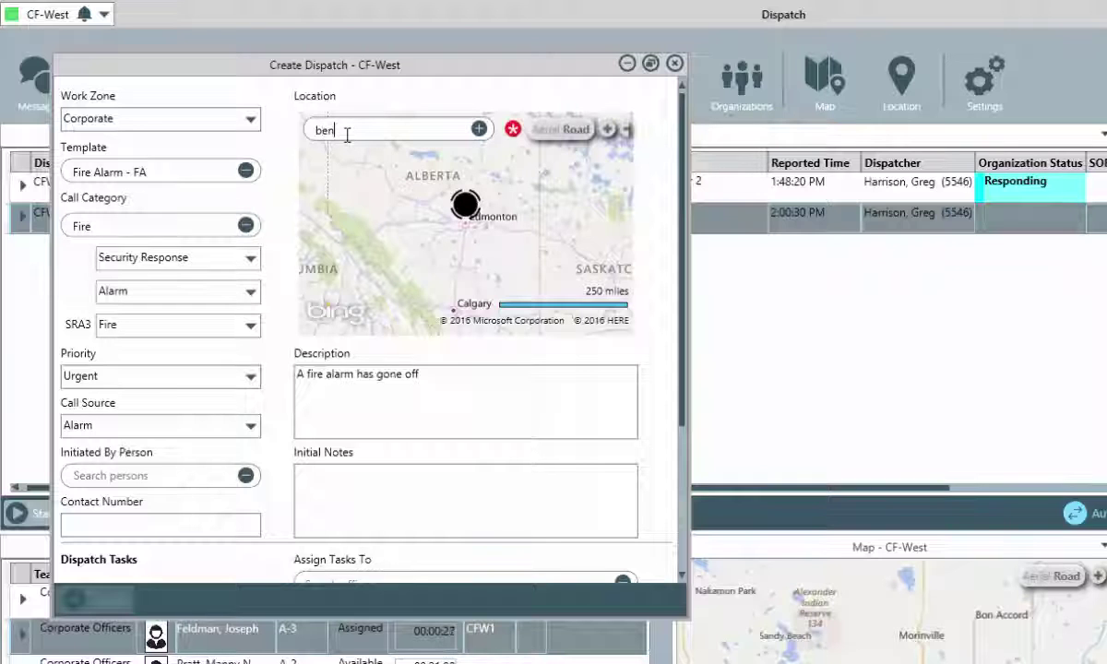